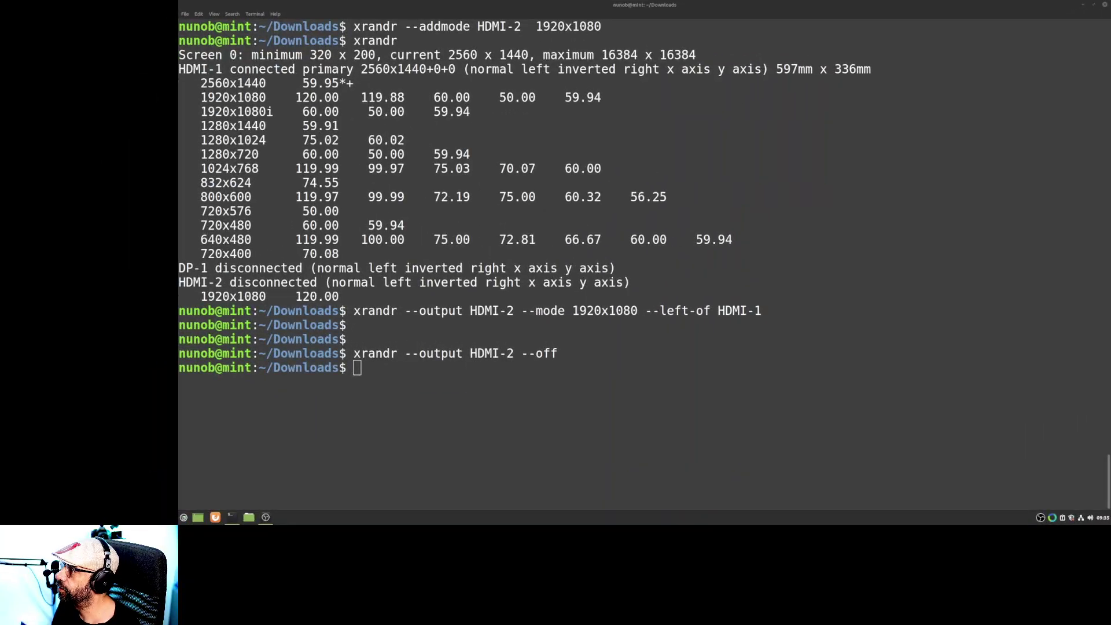
pyautogui.click(989, 137)
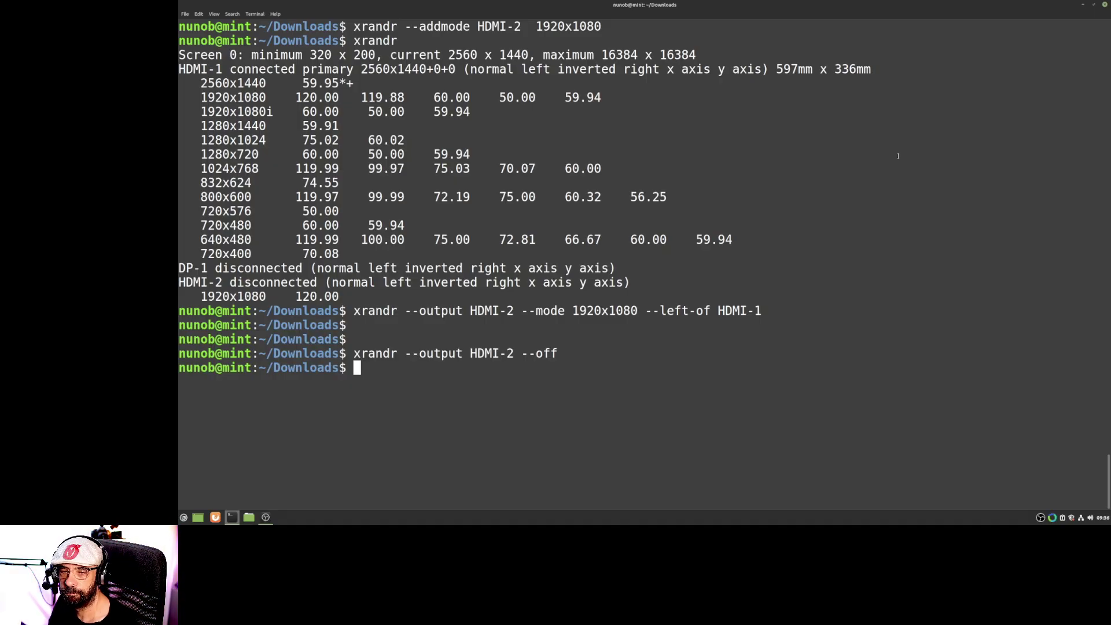
pyautogui.press('super')
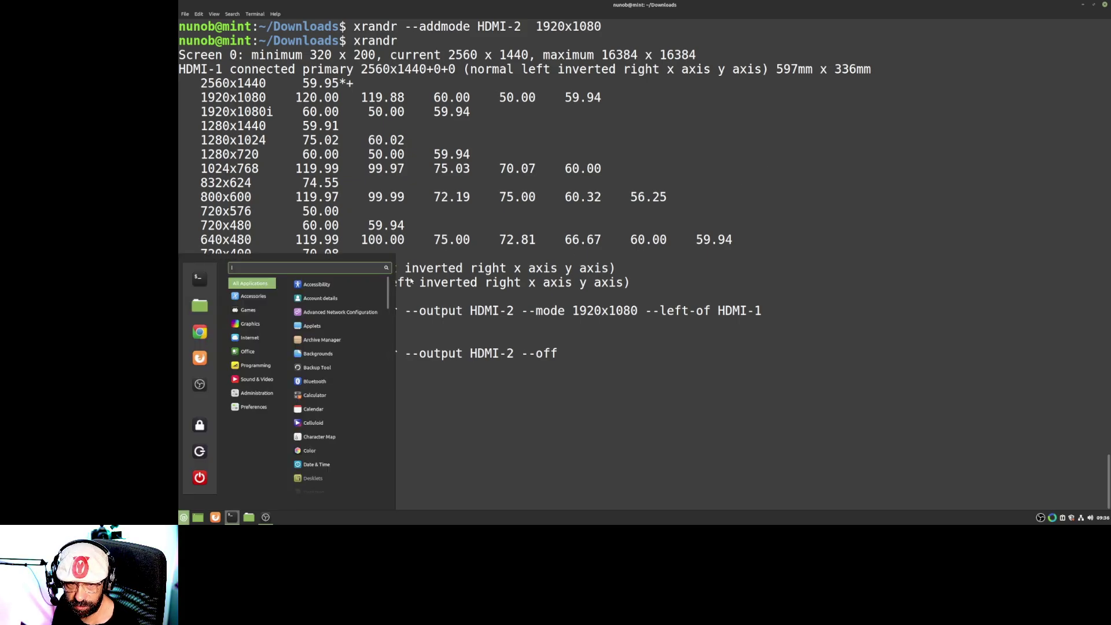
pyautogui.write('desk')
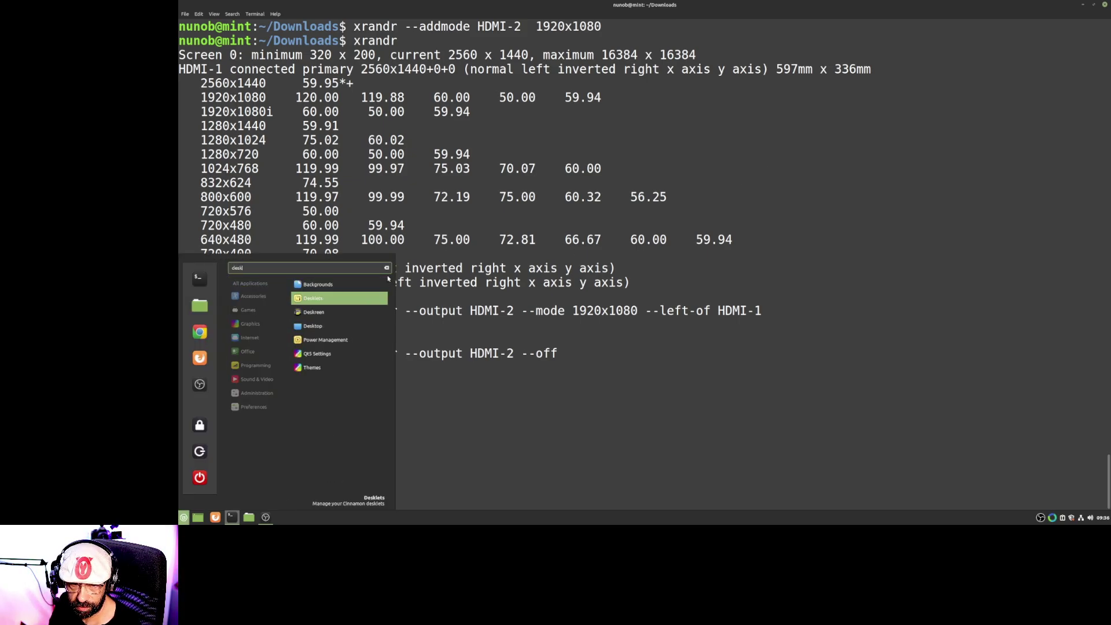
pyautogui.press('Return')
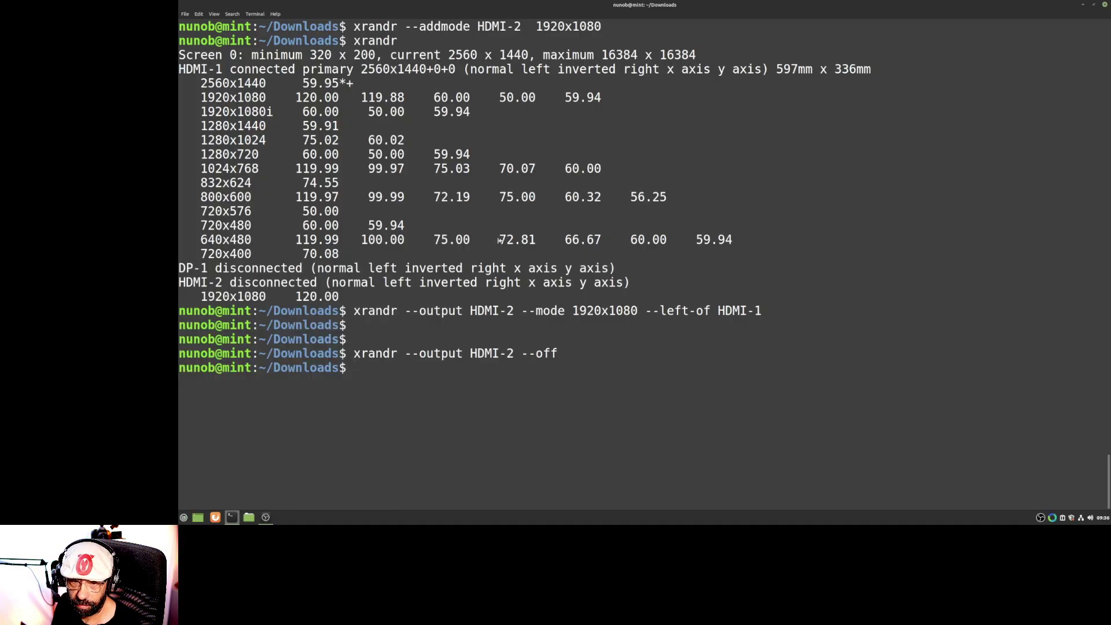
pyautogui.click(784, 150)
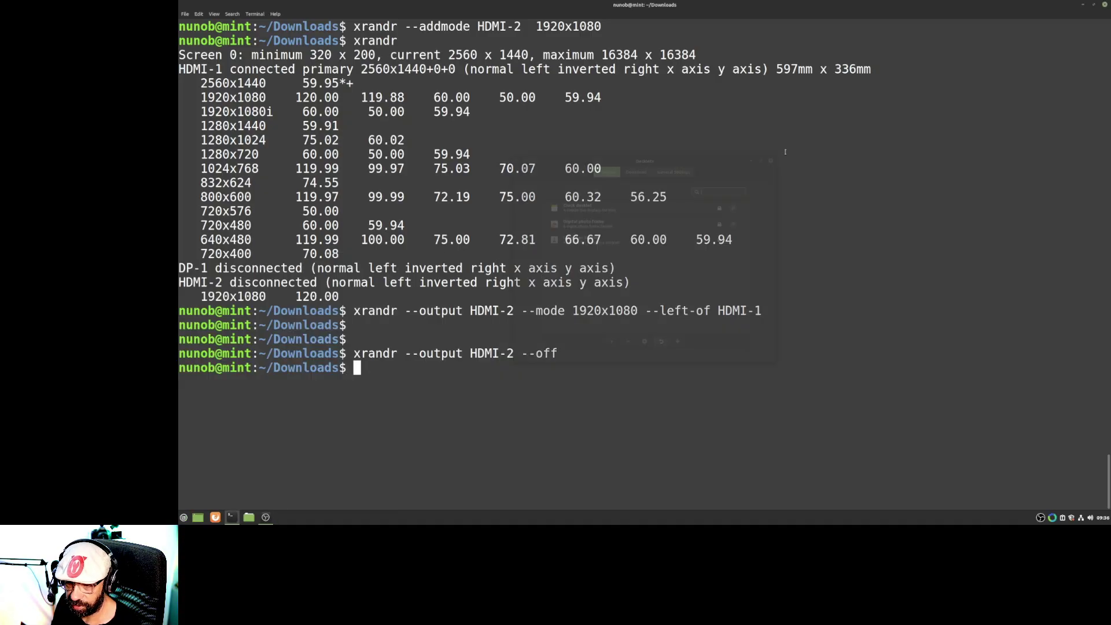
# Find and launch Deskreen, and accept the connection from the screen viewing device.
pyautogui.press('super')
pyautogui.write('desk')
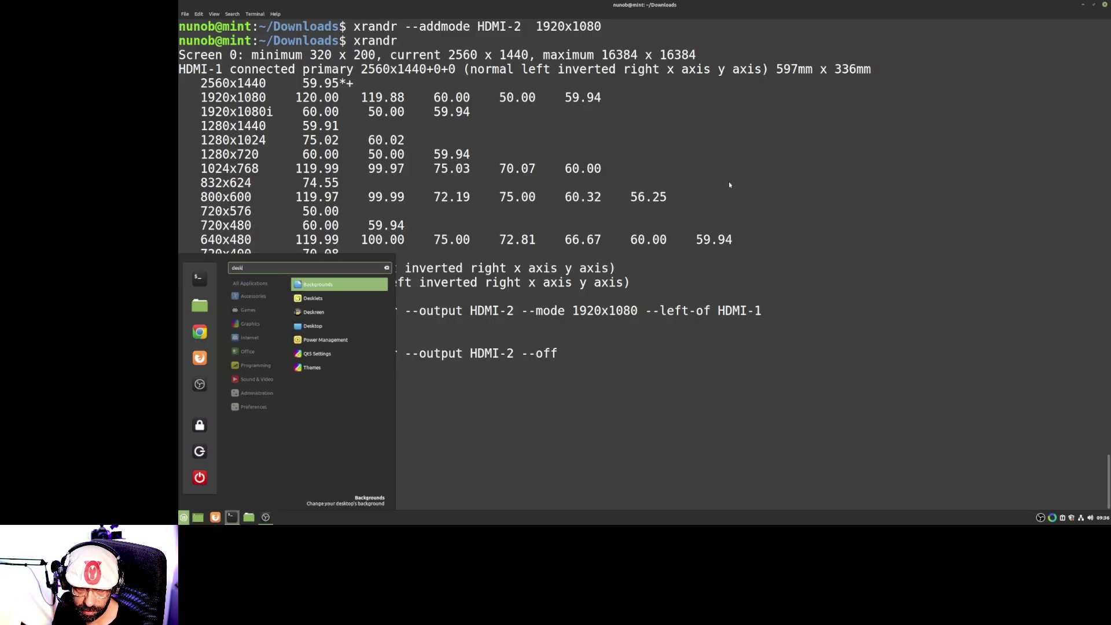
pyautogui.click(339, 313)
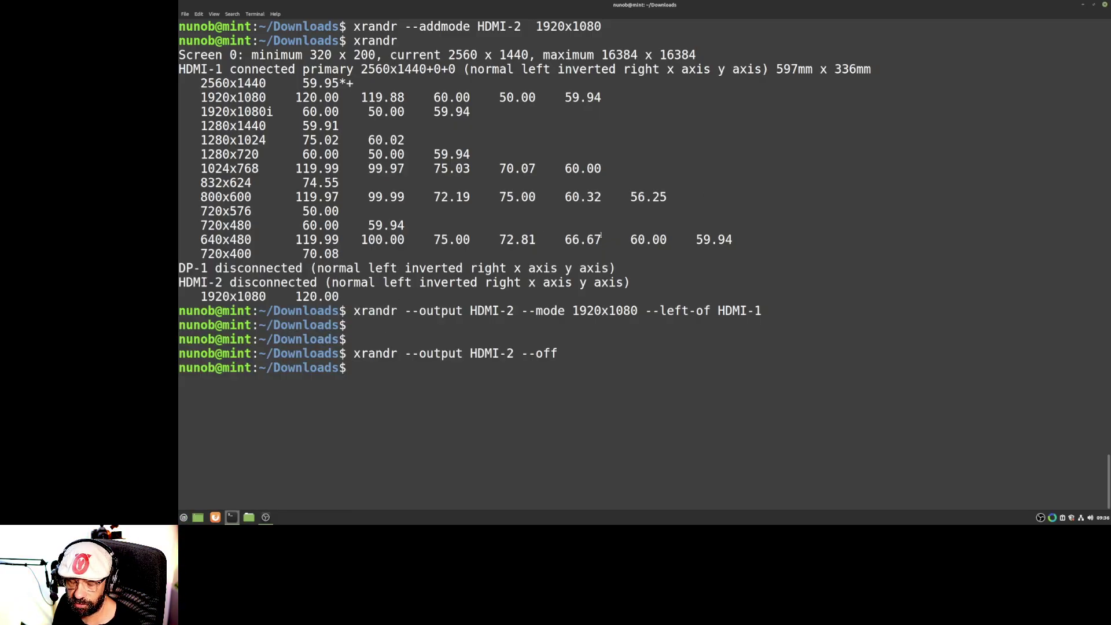
pyautogui.click(653, 343)
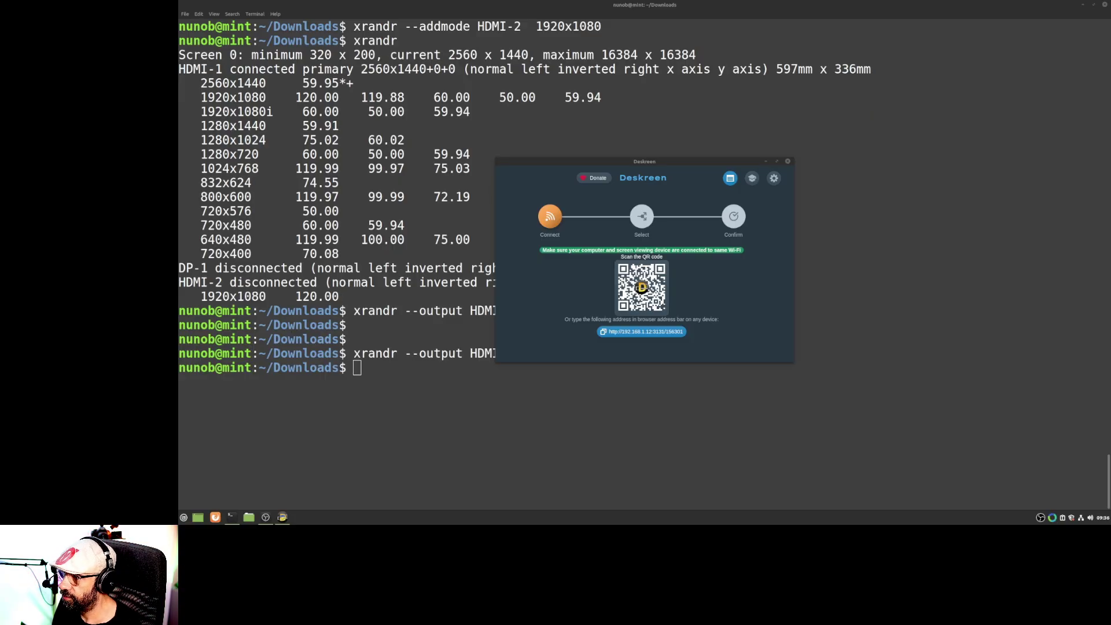
pyautogui.click(701, 302)
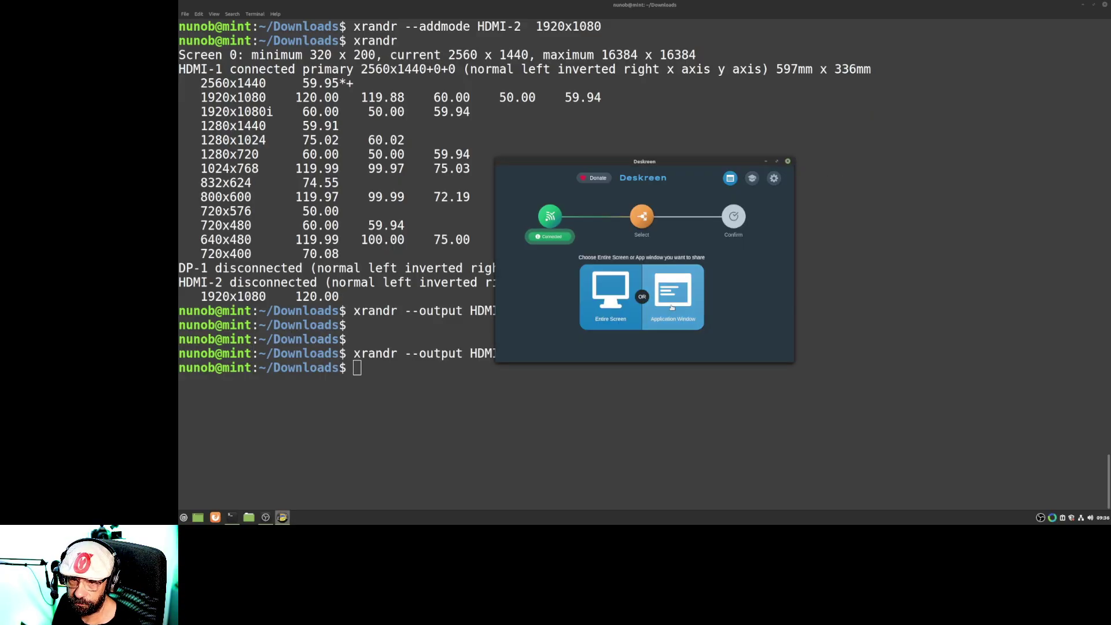
# Check which entire screens Deskreen offers for sharing, and close Deskreen without sharing one.
pyautogui.click(608, 300)
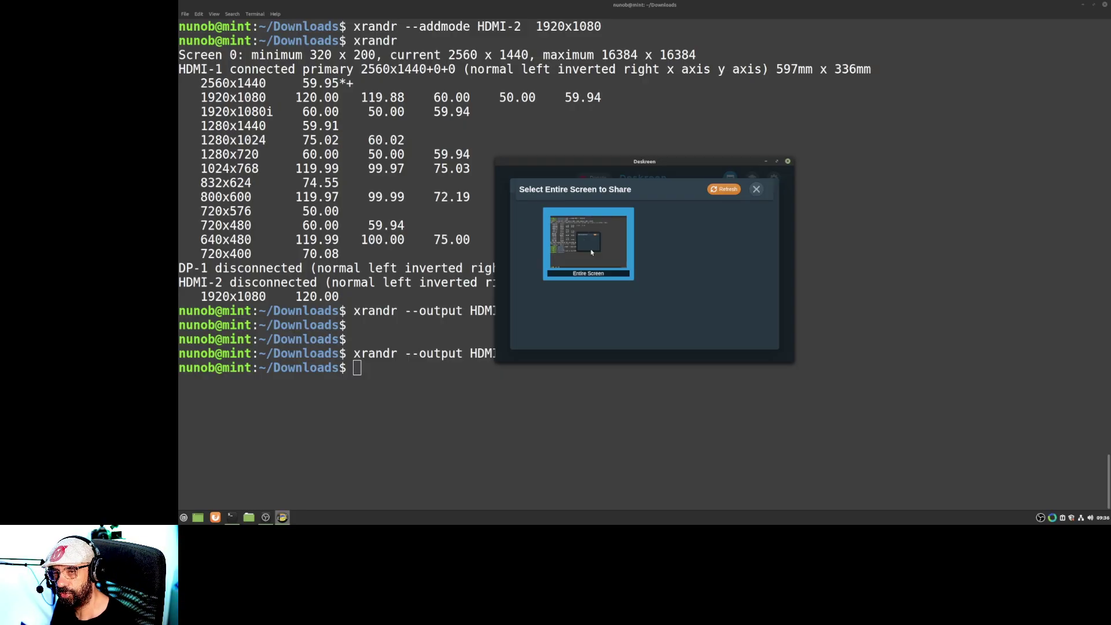
pyautogui.click(757, 189)
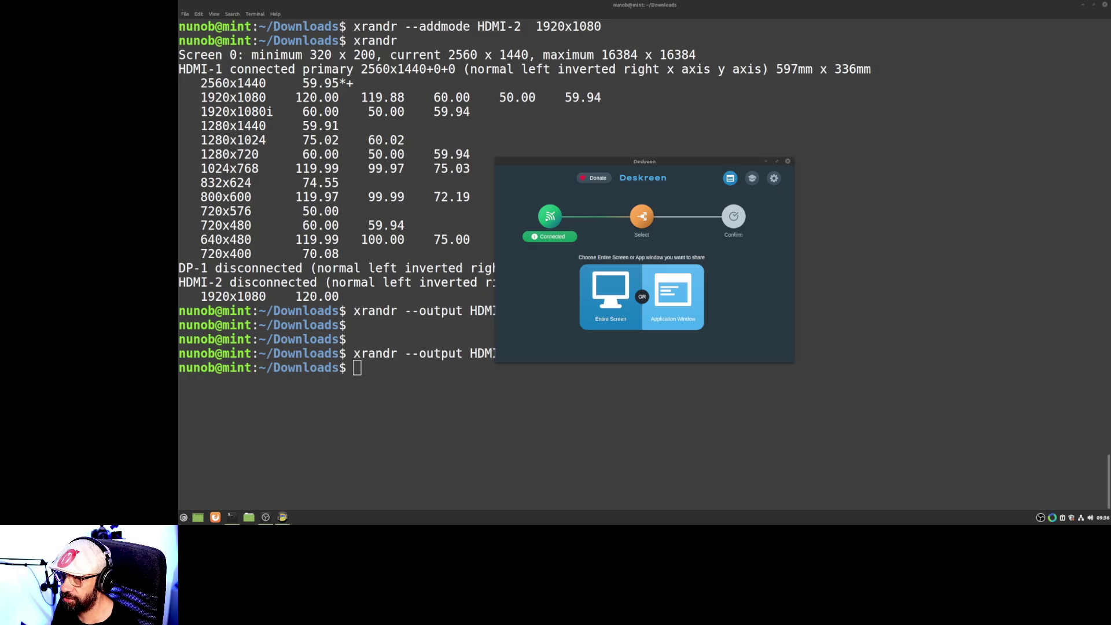
pyautogui.click(788, 162)
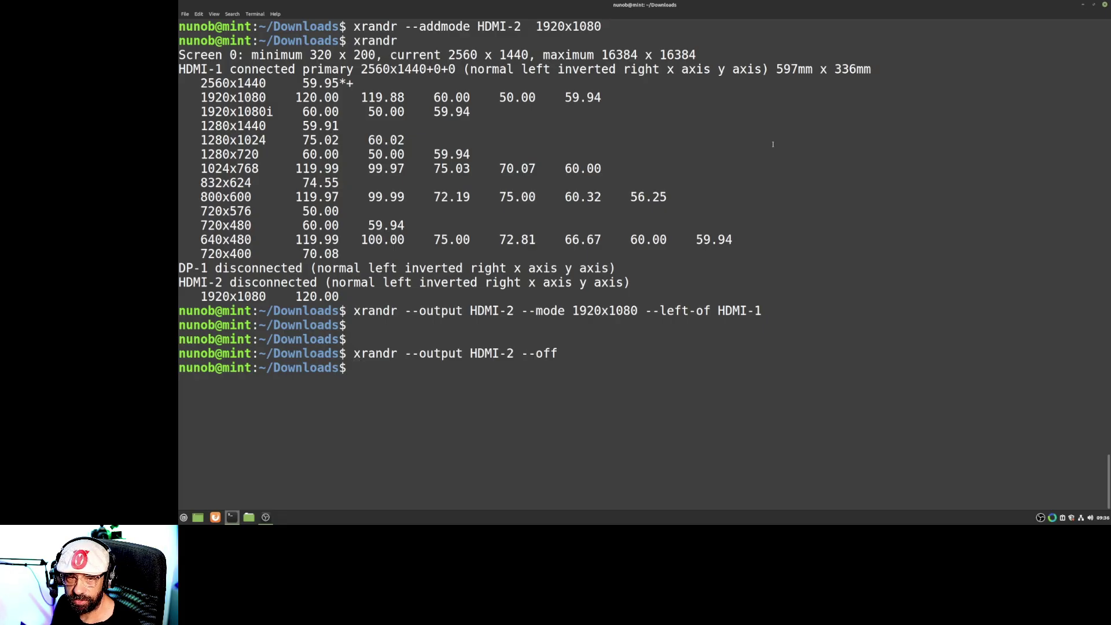
# Run xrandr in the terminal and inspect the HDMI-1 and HDMI-2 entries in its output.
pyautogui.press('Up')
pyautogui.press('Up')
pyautogui.press('Up')
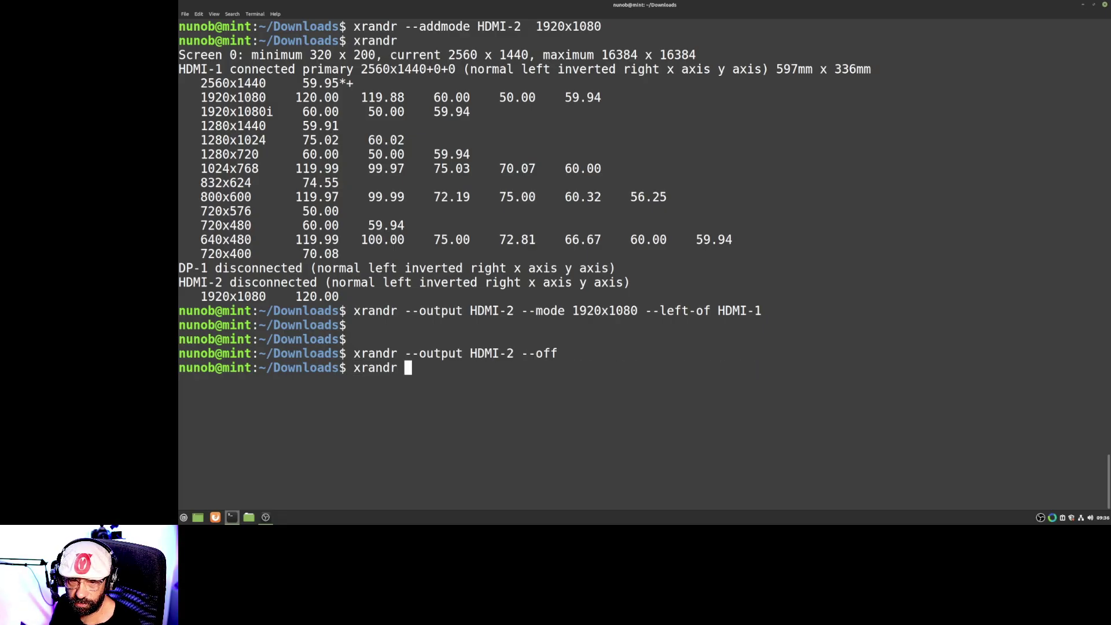
pyautogui.press('Return')
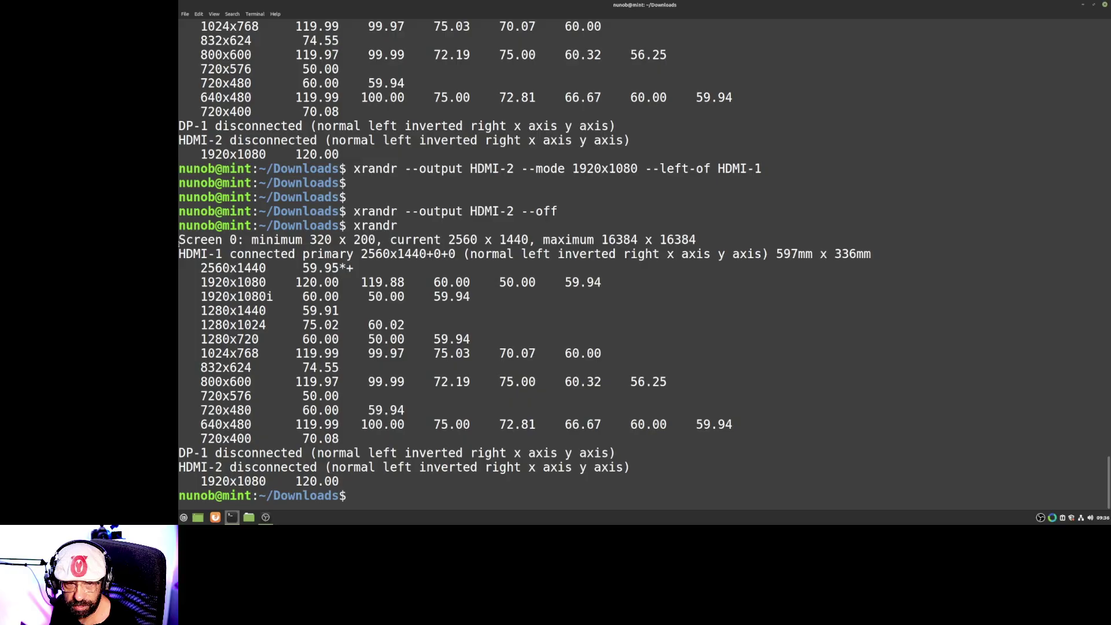
pyautogui.tripleClick(477, 258)
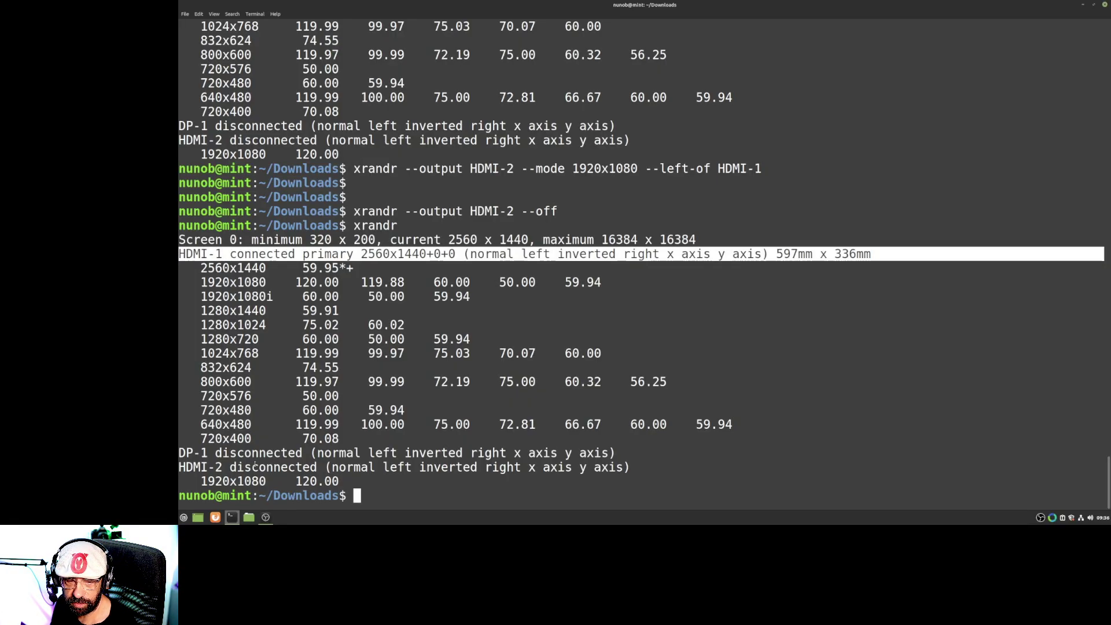
pyautogui.click(591, 195)
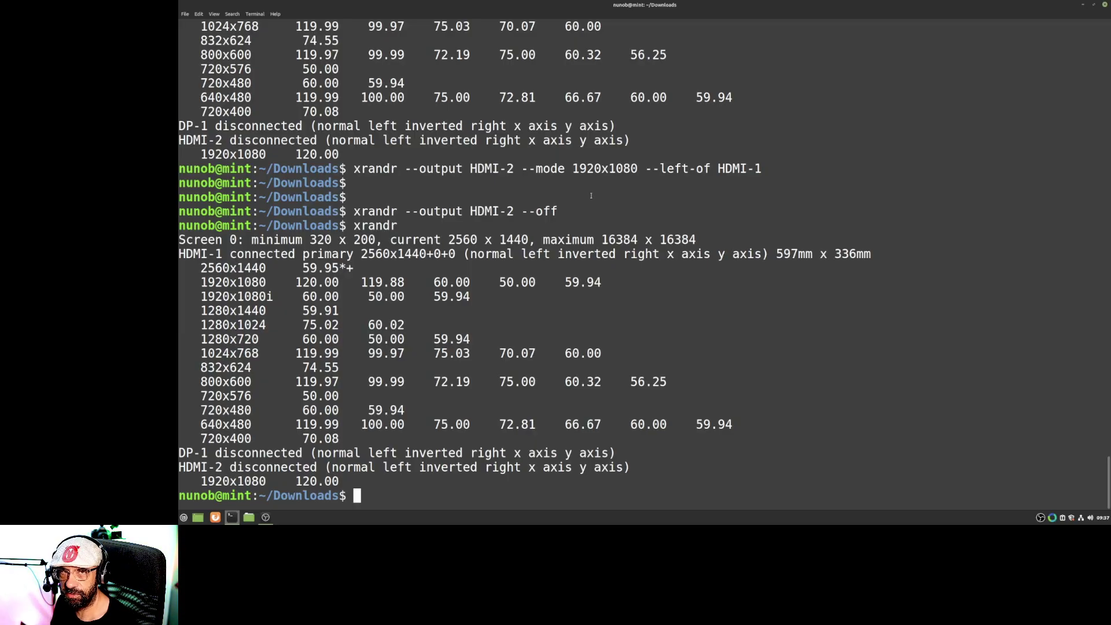
# Clear the terminal and add the 1920x1080 mode to the HDMI-2 output with xrandr --addmode.
pyautogui.hotkey('ctrl', 'l')
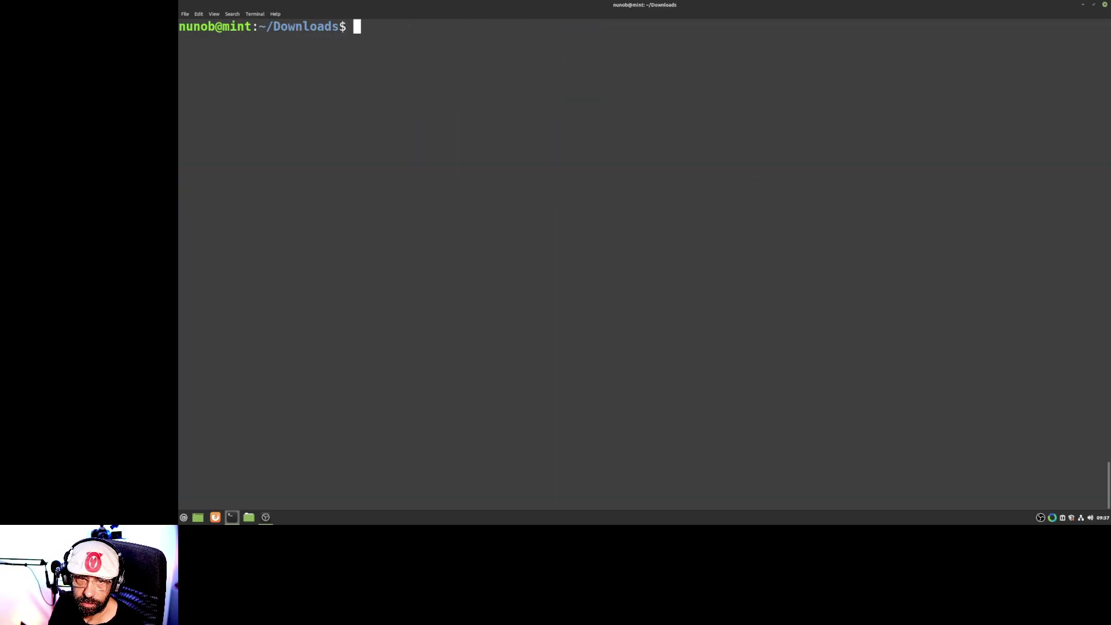
pyautogui.press('Up')
pyautogui.press('Up')
pyautogui.press('Up')
pyautogui.press('Up')
pyautogui.press('Up')
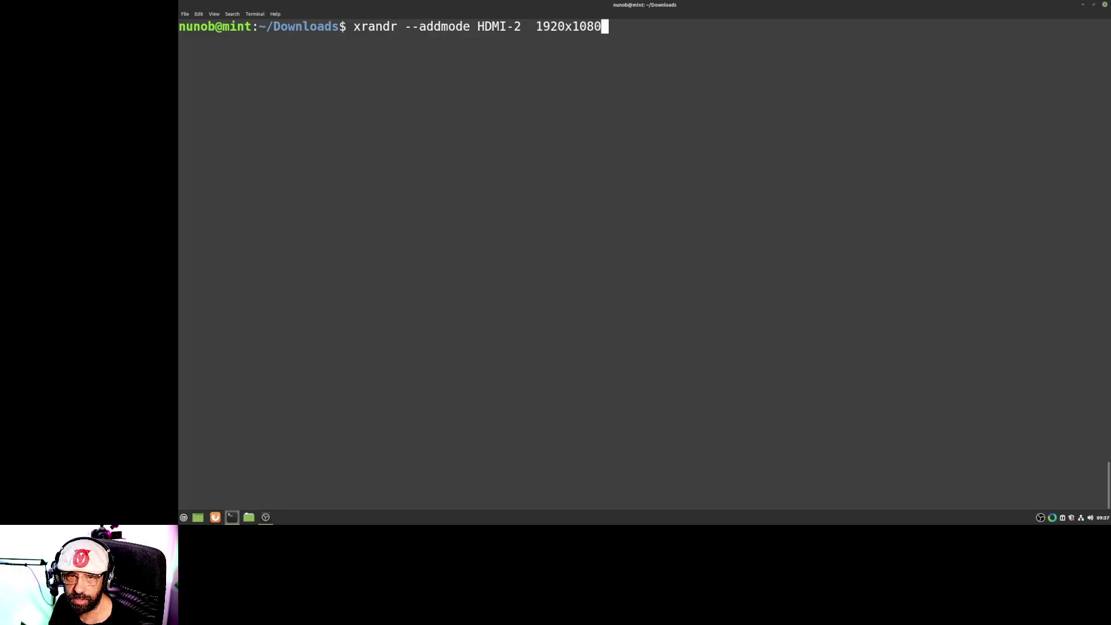
pyautogui.press('Return')
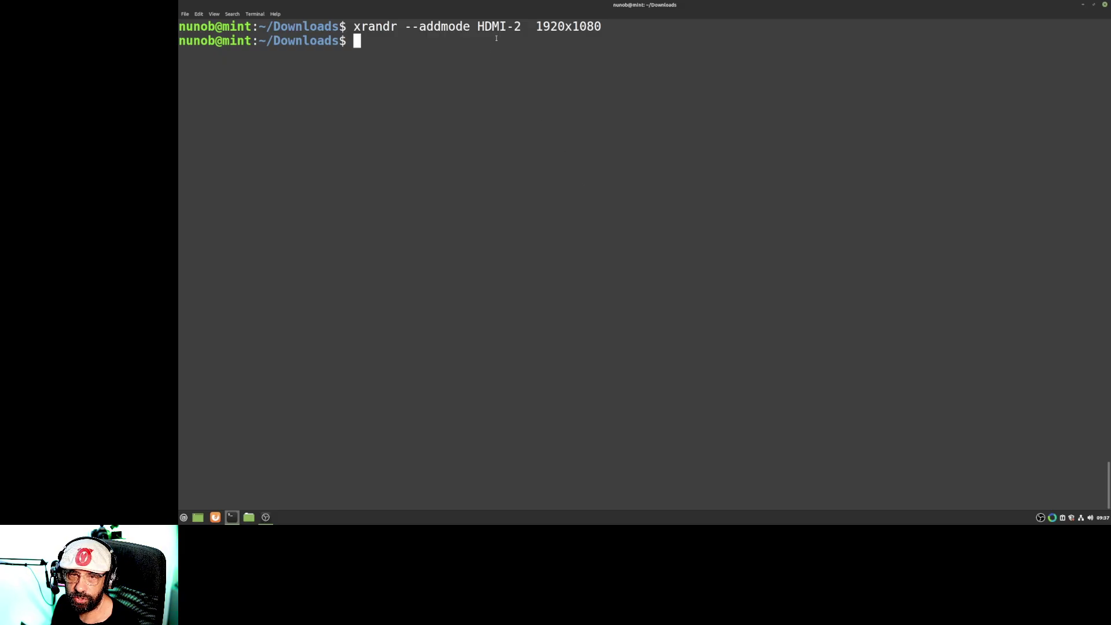
# Run xrandr again to check the display mode listed under HDMI-2.
pyautogui.tripleClick(498, 27)
pyautogui.doubleClick(499, 26)
pyautogui.press('Up')
pyautogui.press('Up')
pyautogui.press('Return')
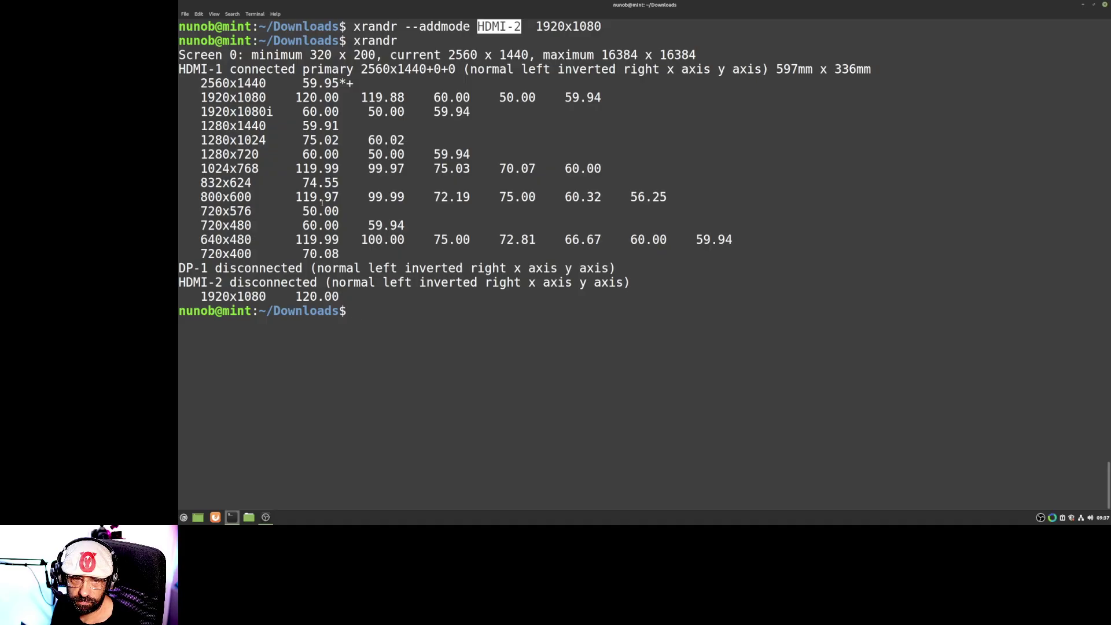
pyautogui.tripleClick(262, 296)
pyautogui.click(652, 126)
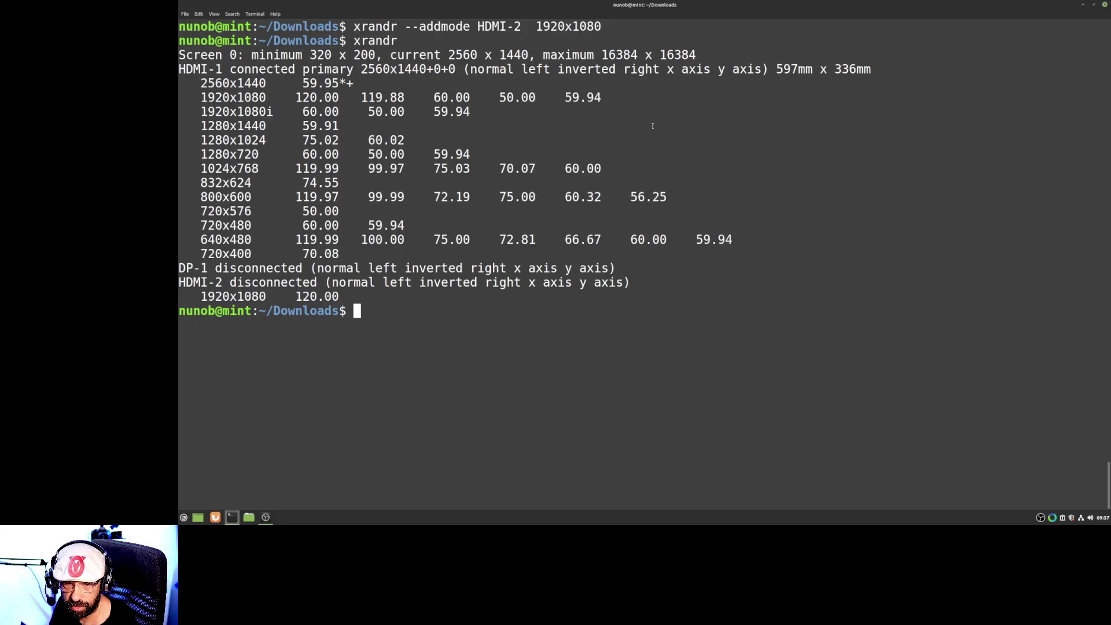
# Clear the terminal and enable HDMI-2 with xrandr --output HDMI-2 --mode 1920x1080 --left-of HDMI-1.
pyautogui.hotkey('ctrl', 'l')
pyautogui.write('xrandr')
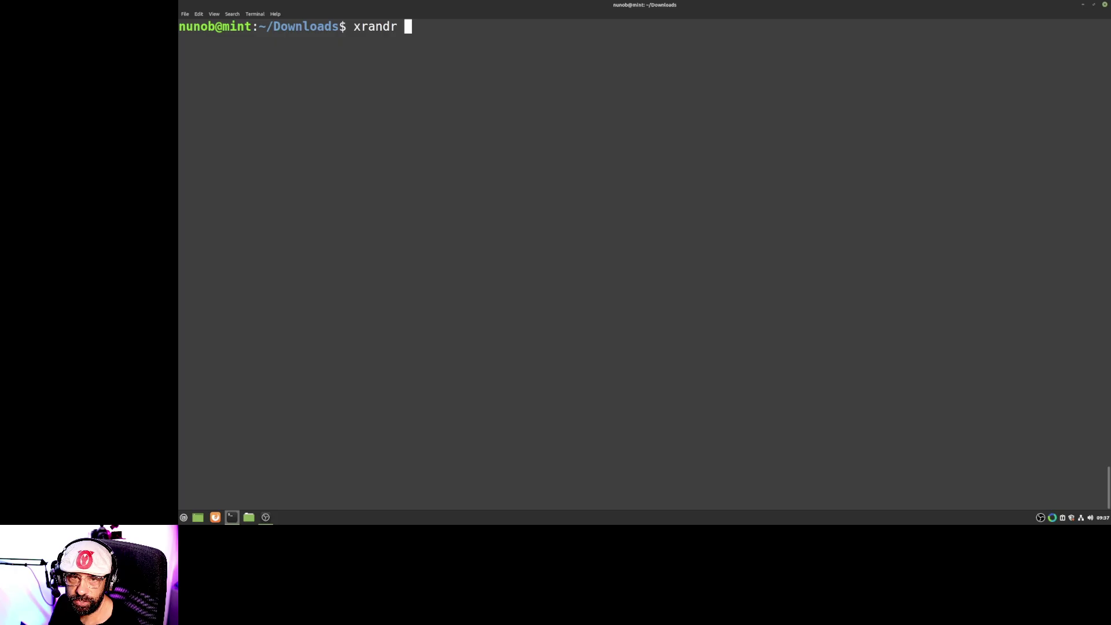
pyautogui.press('Up')
pyautogui.press('Up')
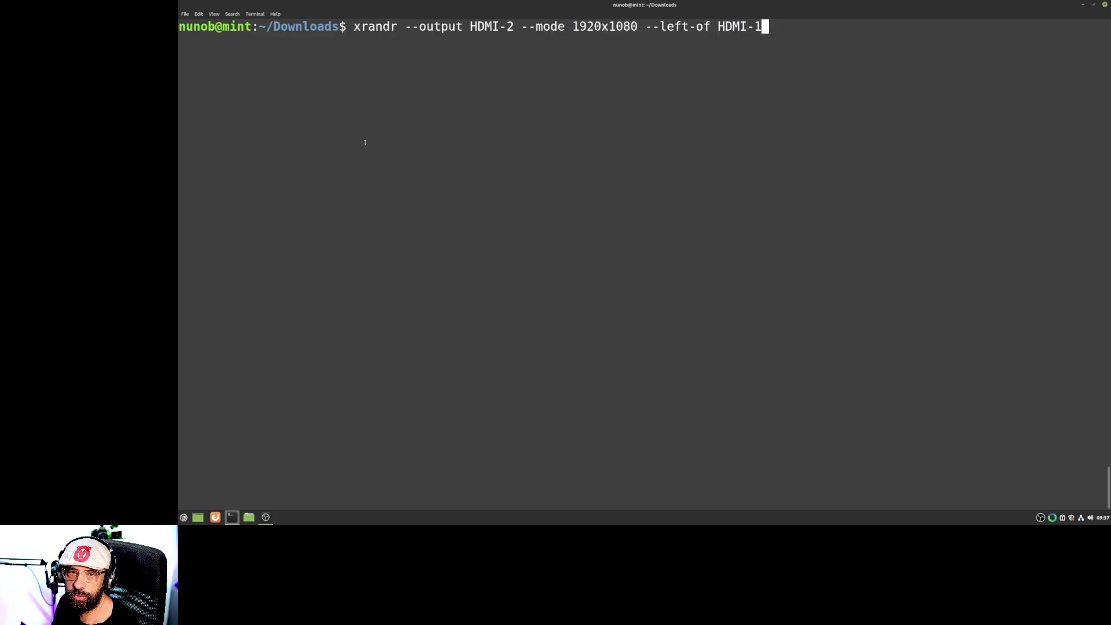
pyautogui.doubleClick(489, 27)
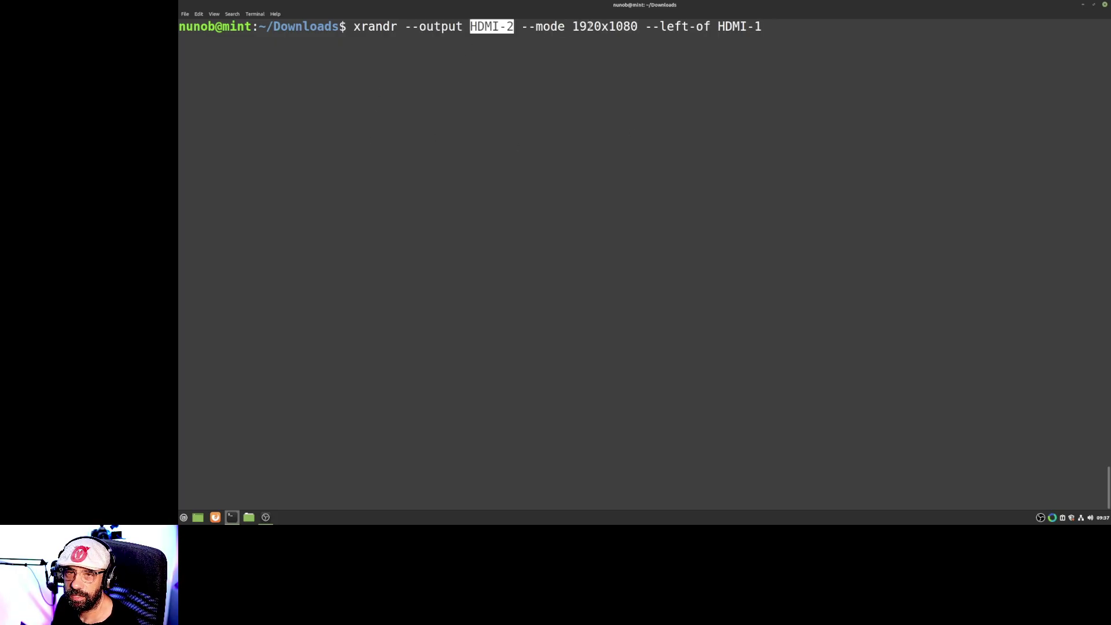
pyautogui.doubleClick(605, 27)
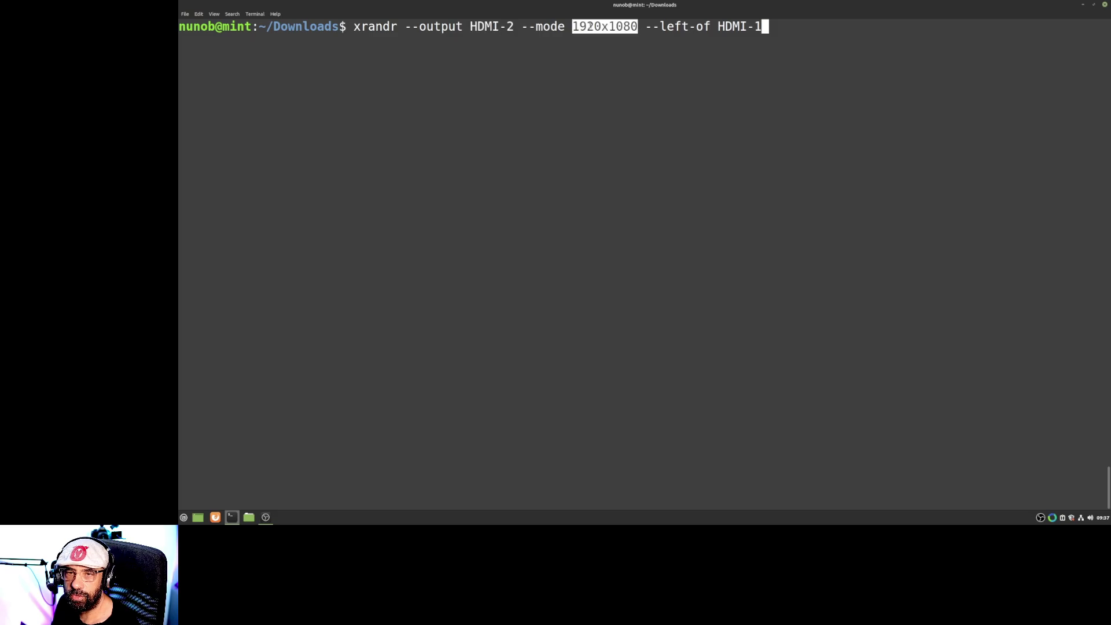
pyautogui.click(665, 77)
pyautogui.moveTo(645, 27); pyautogui.dragTo(760, 27)
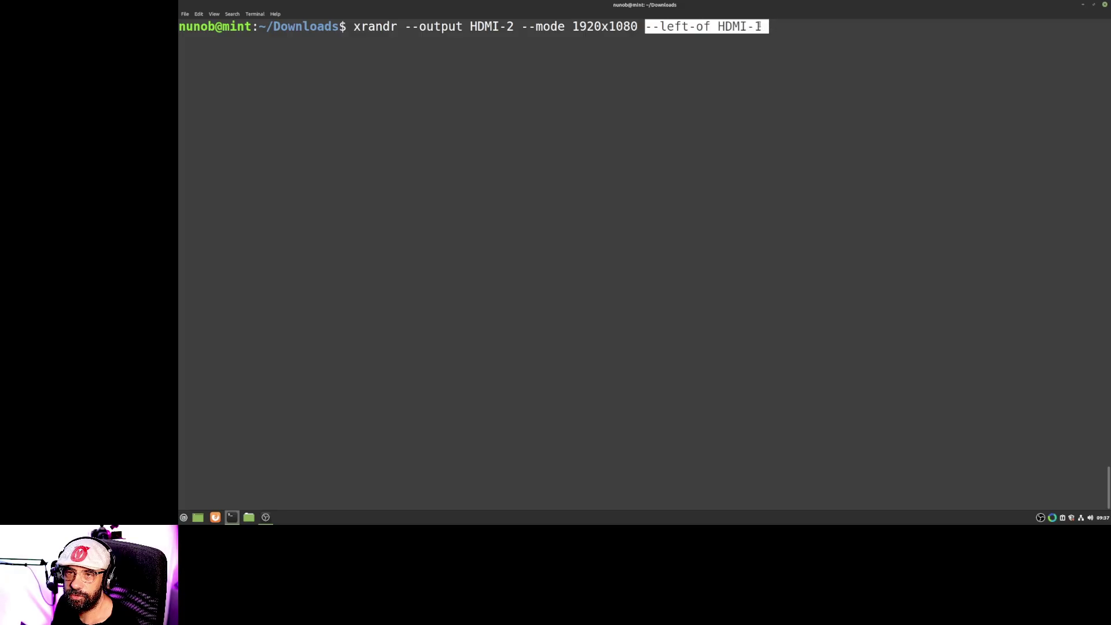
pyautogui.click(746, 90)
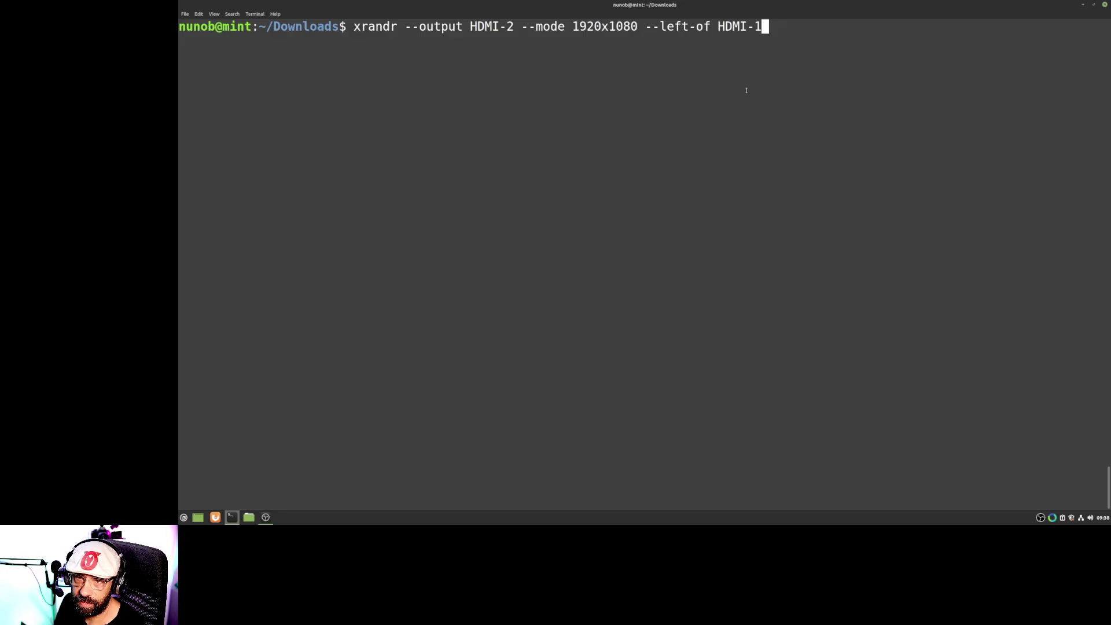
pyautogui.press('Return')
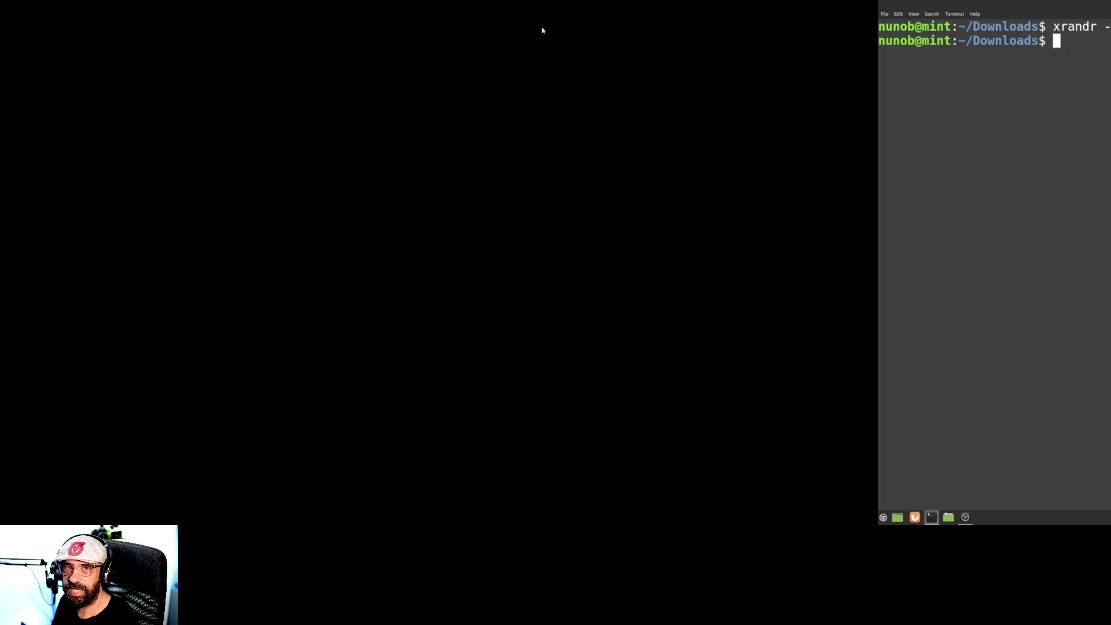
# Switch to OBS, set the Screen Capture (XSHM) source to Screen HDMI-1 (2560x1440 @ 1920,0), and minimise the window.
pyautogui.click(547, 95)
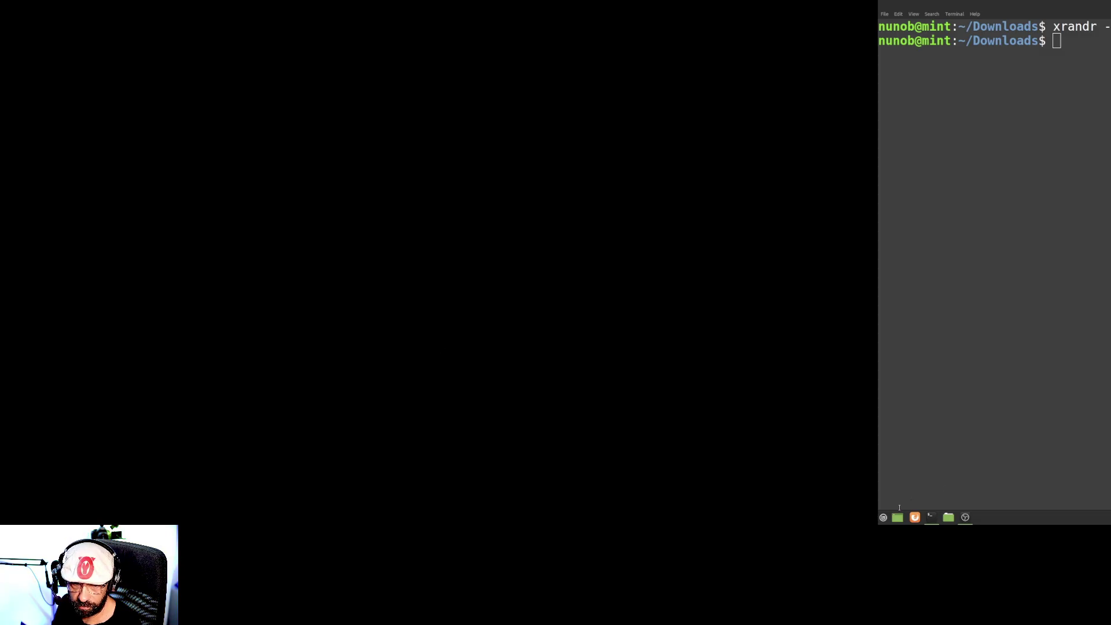
pyautogui.click(966, 517)
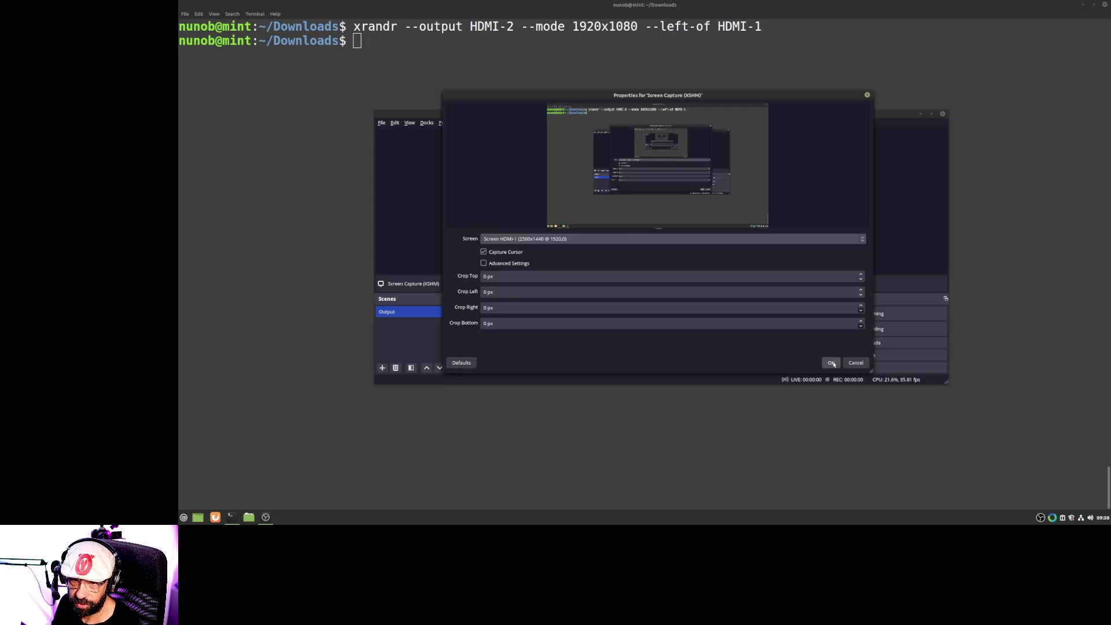
pyautogui.click(831, 364)
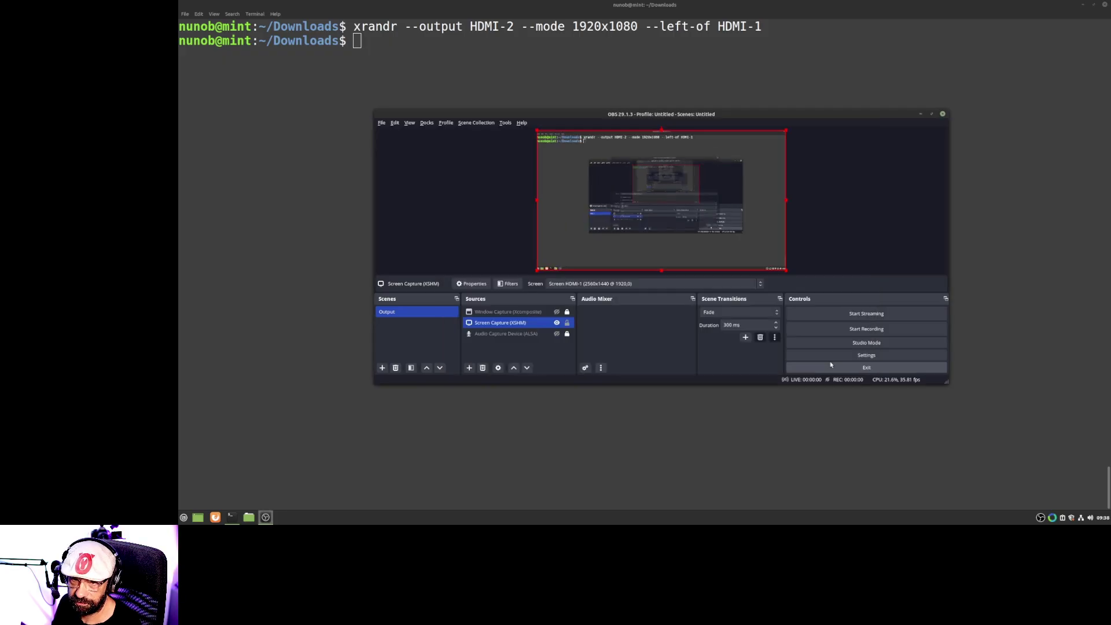
pyautogui.click(921, 114)
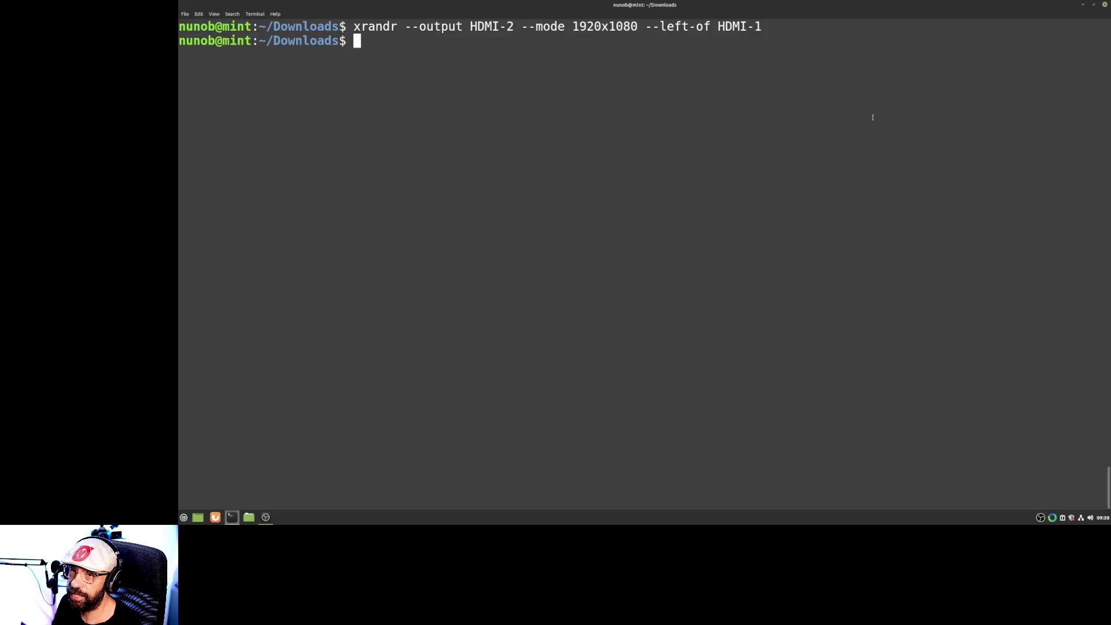
# Bring OBS back up and view the screens available to the Screen Capture (XSHM) source.
pyautogui.click(265, 517)
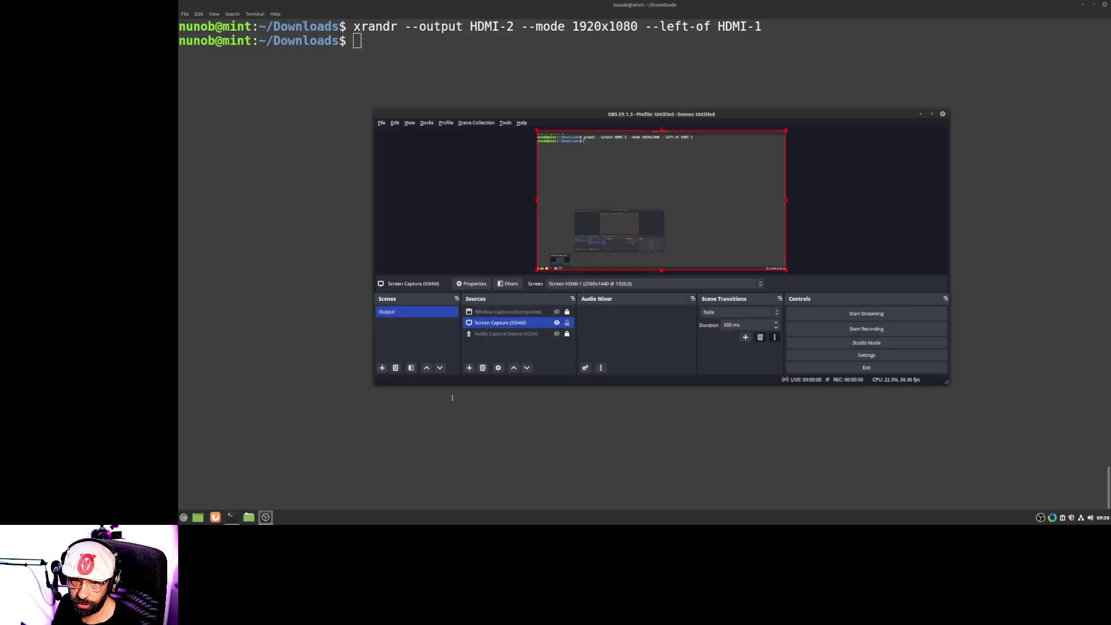
pyautogui.click(654, 283)
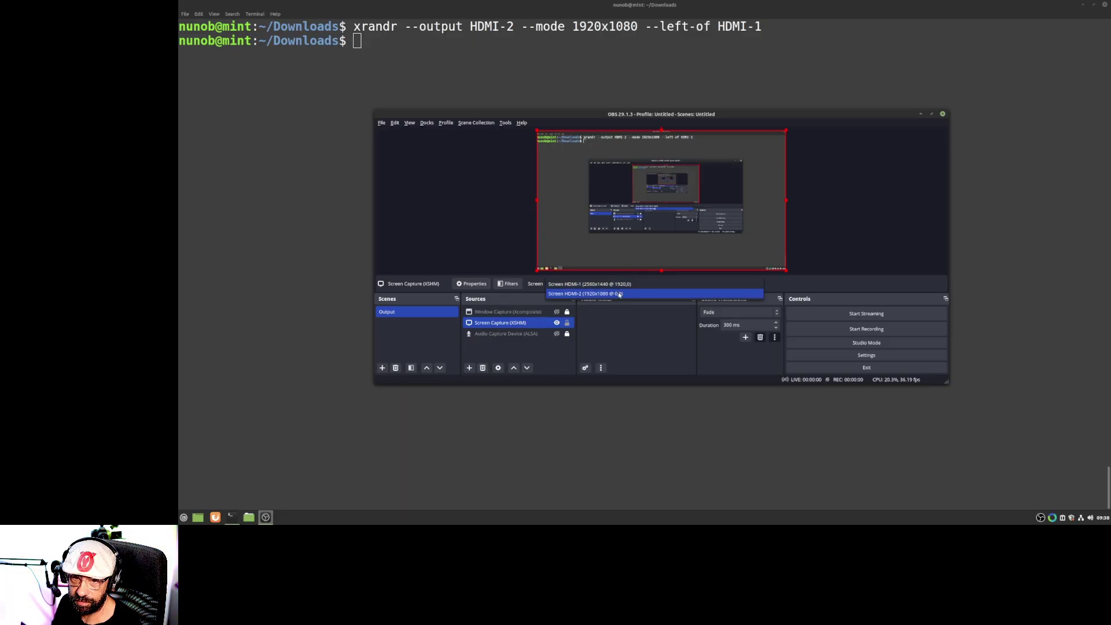
pyautogui.click(654, 293)
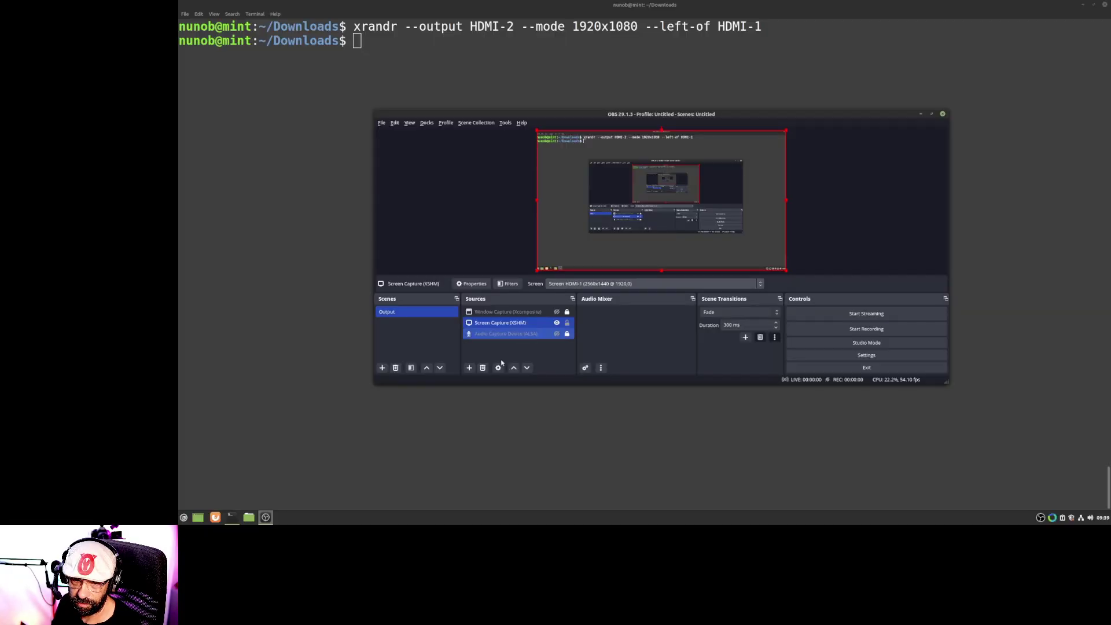
# Add a second Screen Capture (XSHM) source to preview Screen HDMI-2 (1920x1080 @ 0,0), and remove that source again.
pyautogui.click(469, 368)
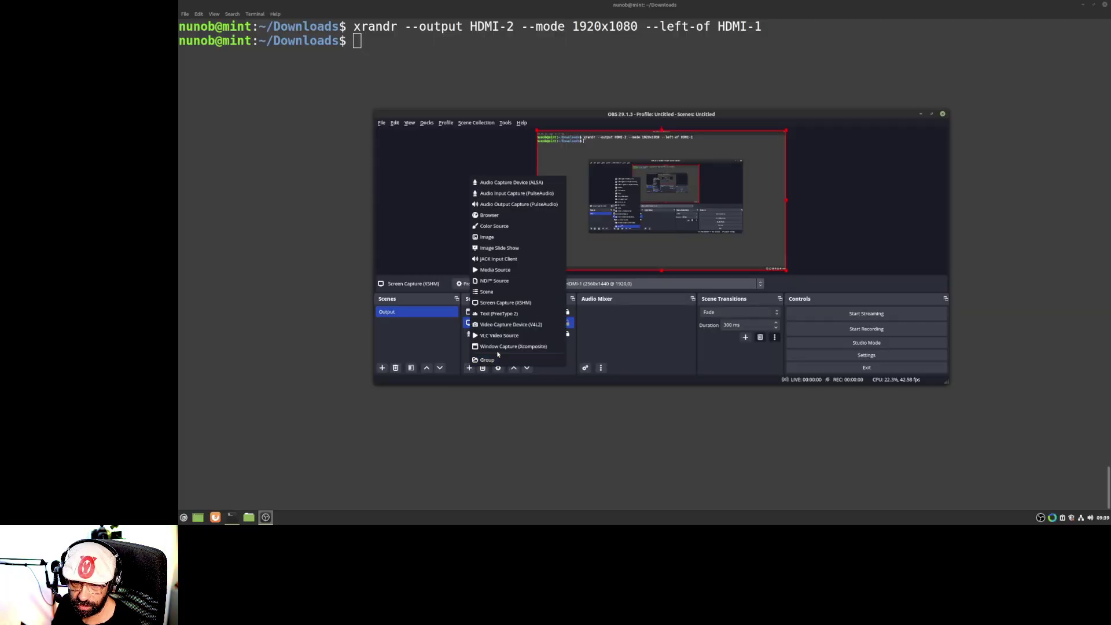
pyautogui.click(505, 303)
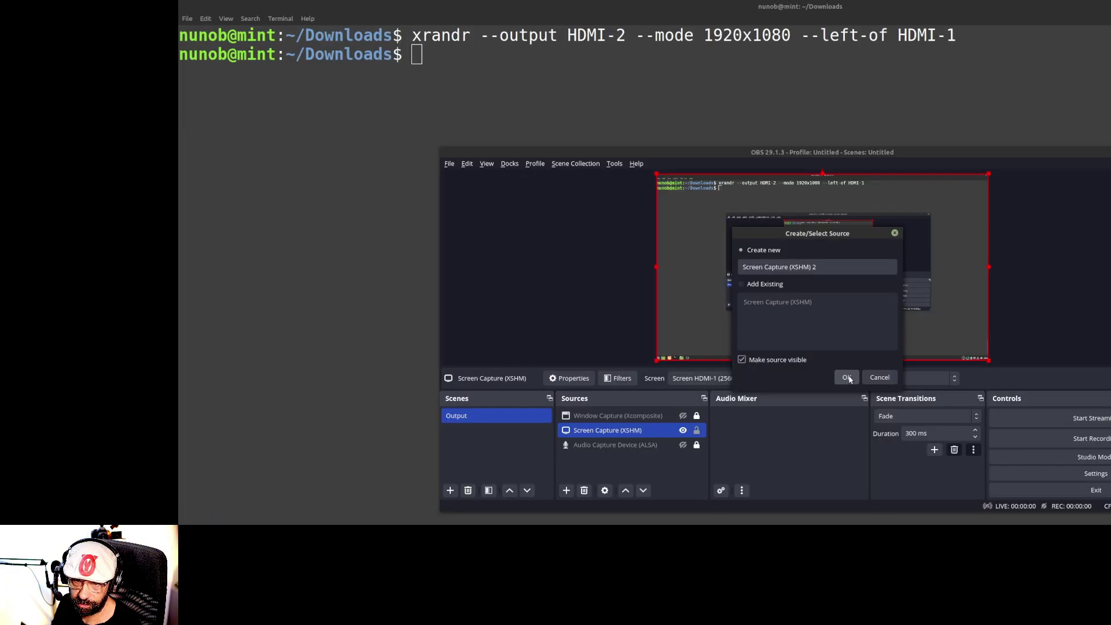
pyautogui.click(680, 283)
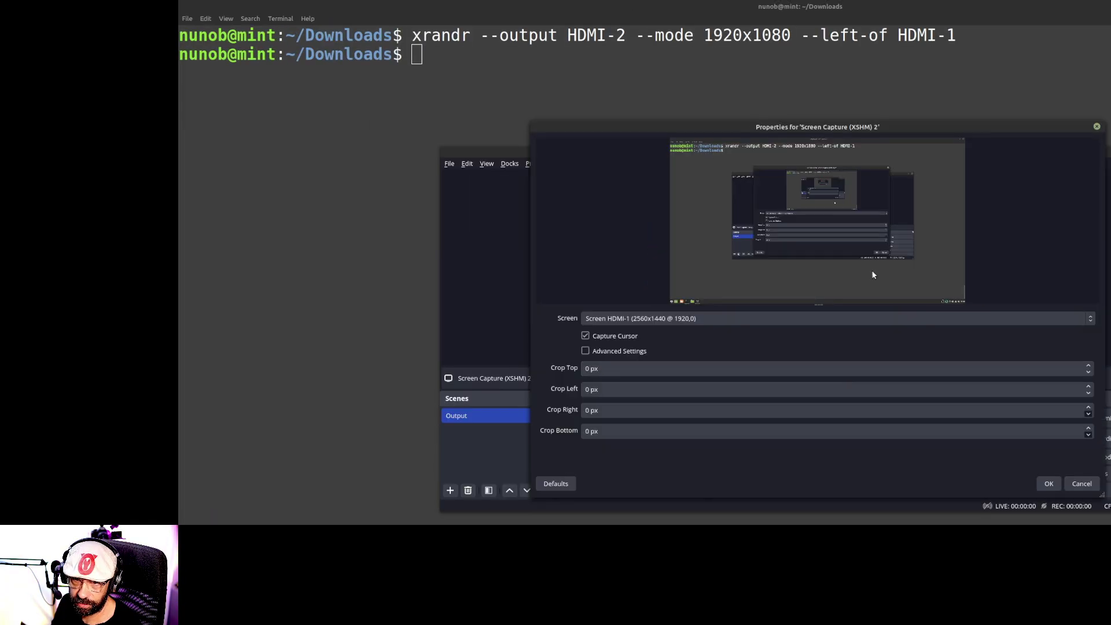
pyautogui.click(812, 320)
pyautogui.click(812, 328)
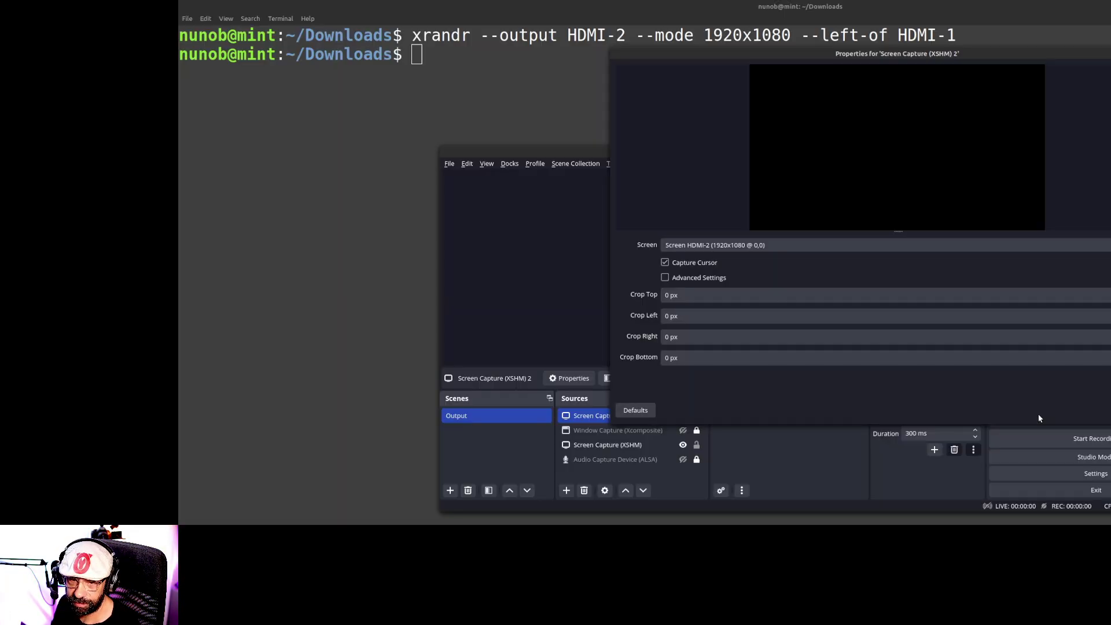
pyautogui.click(1038, 415)
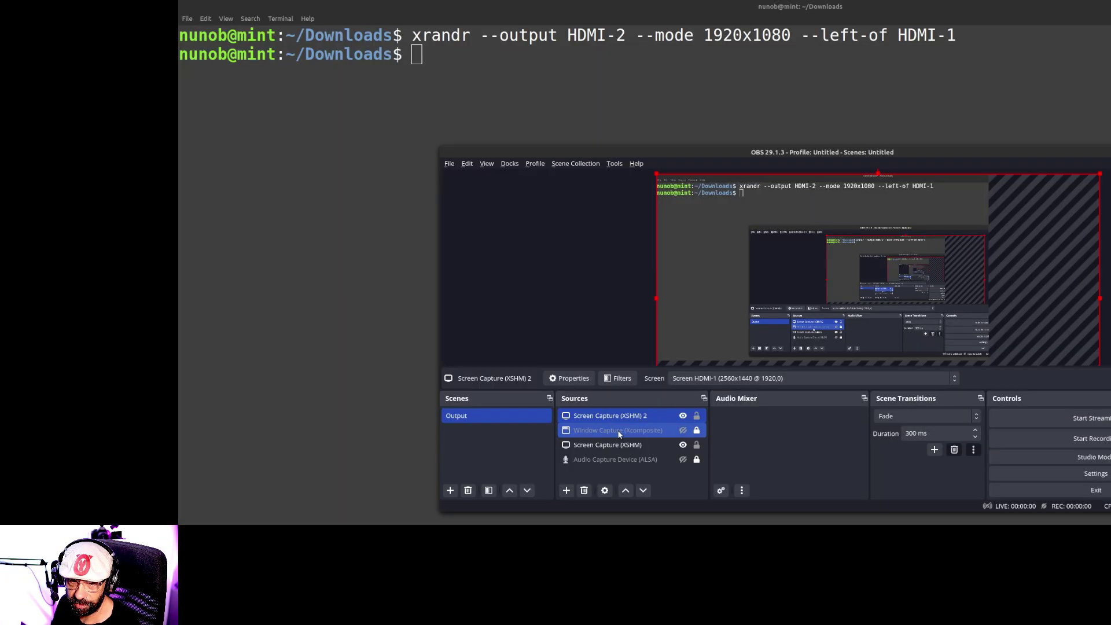
pyautogui.click(585, 490)
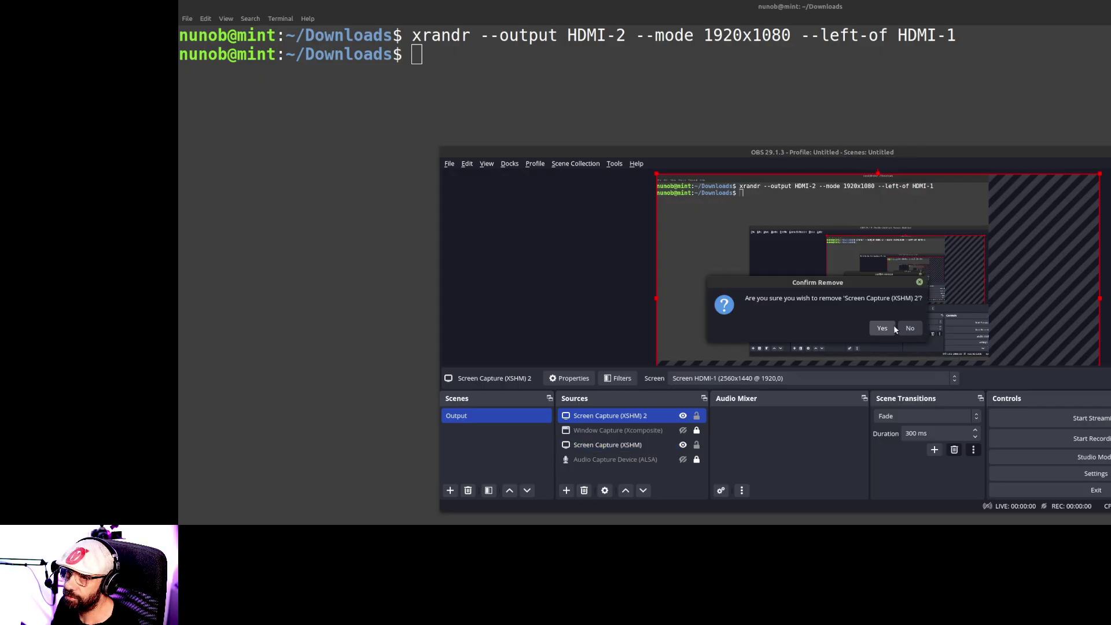
pyautogui.click(885, 328)
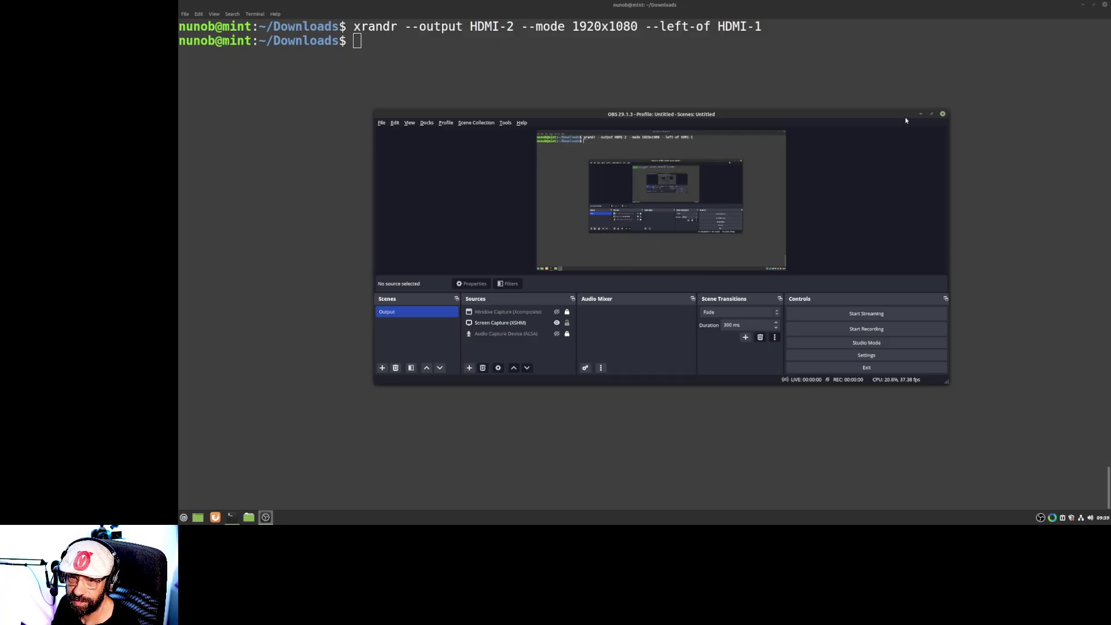
# Create another temporary Screen Capture (XSHM) source to view its available screens, and delete it from the Output scene.
pyautogui.click(470, 368)
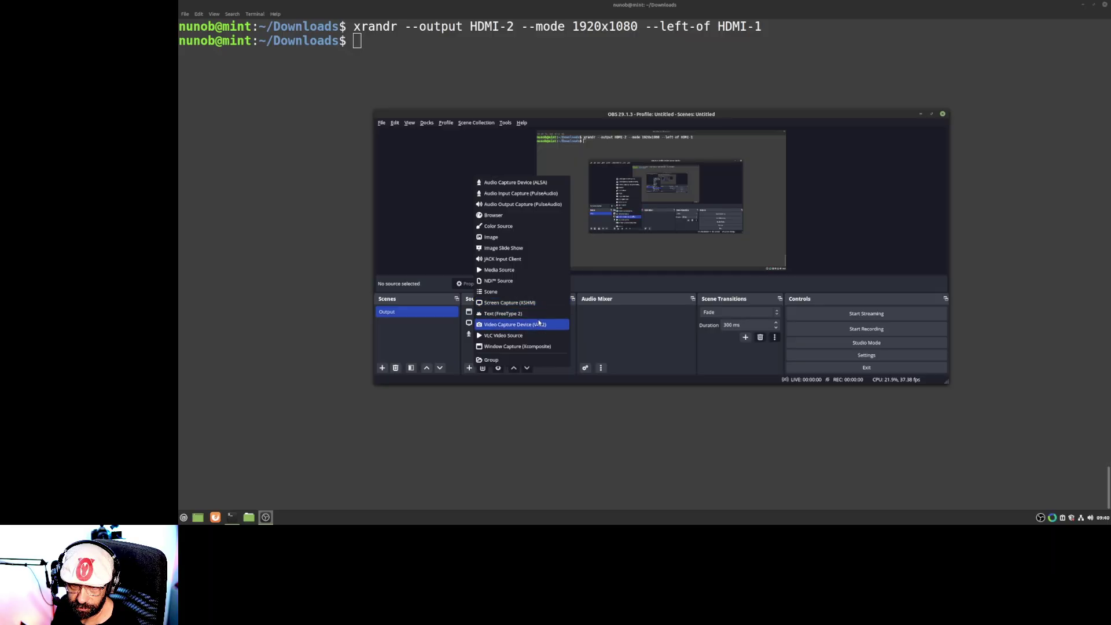
pyautogui.click(521, 303)
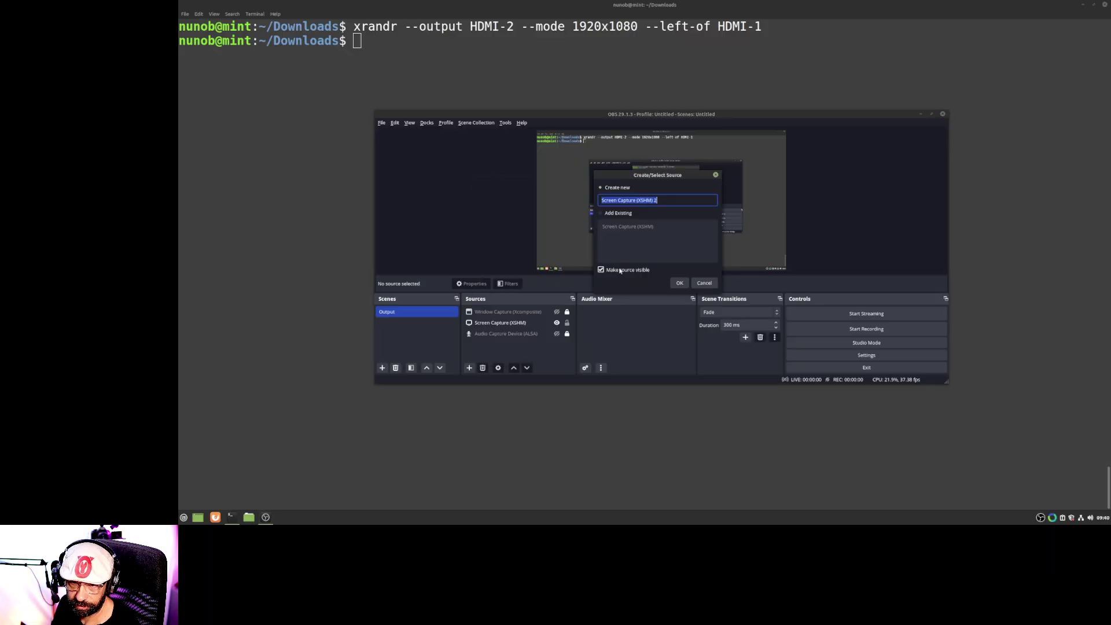
pyautogui.click(679, 282)
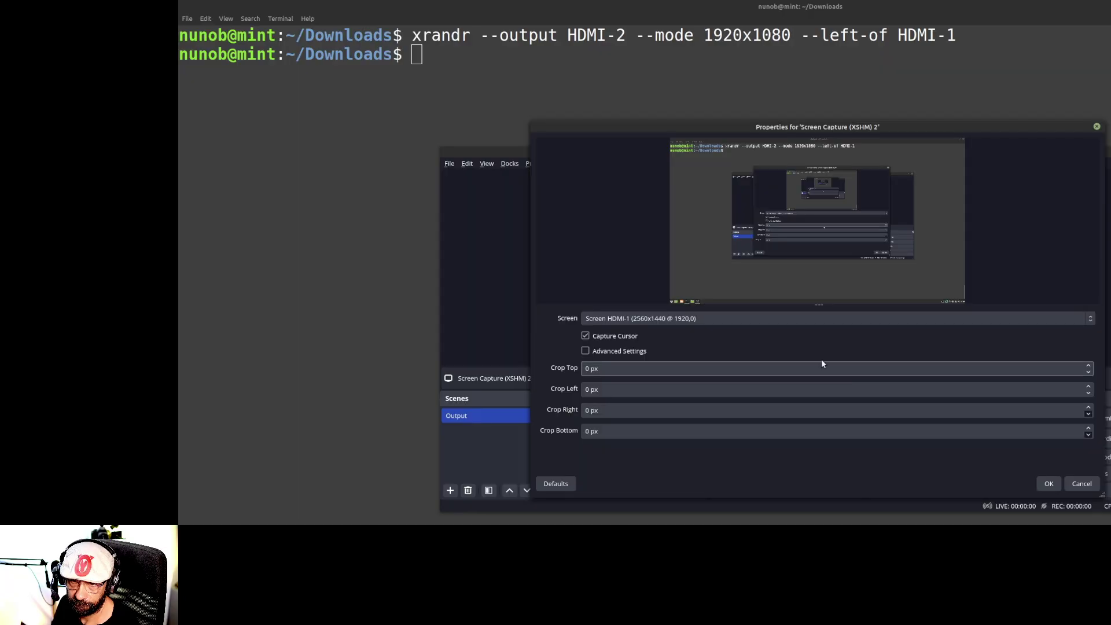
pyautogui.moveTo(929, 146); pyautogui.dragTo(676, 181)
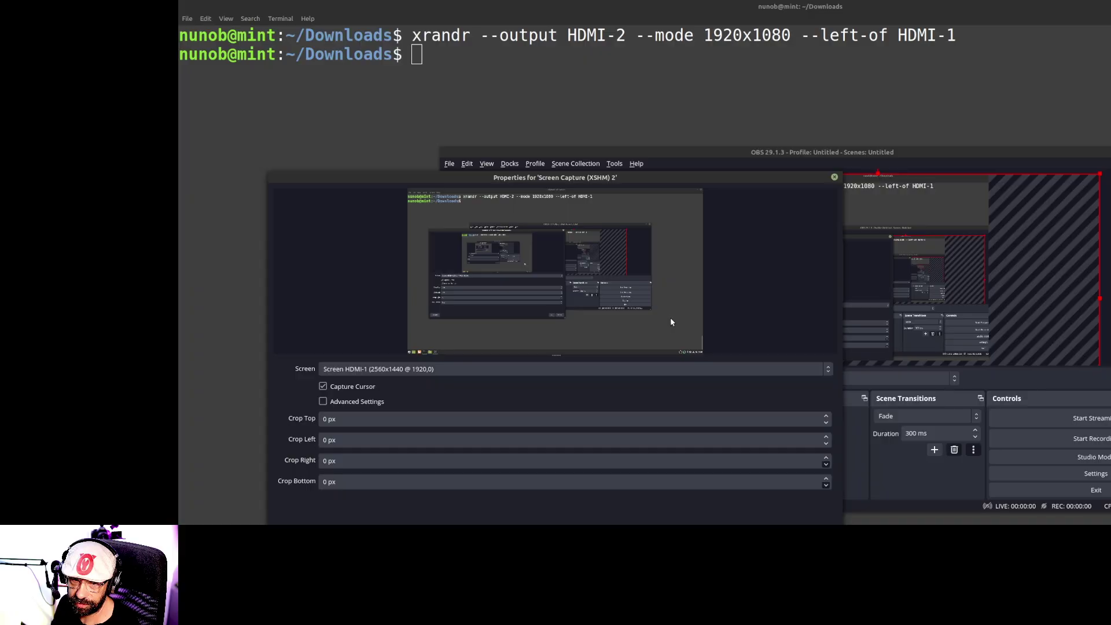
pyautogui.click(655, 372)
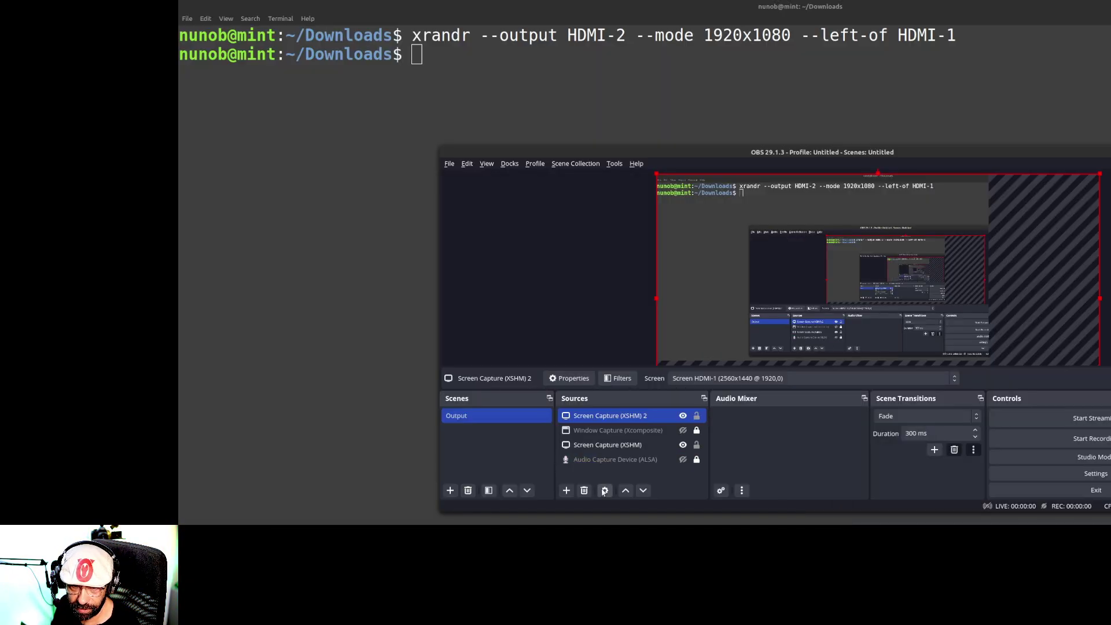
pyautogui.click(584, 491)
pyautogui.click(882, 328)
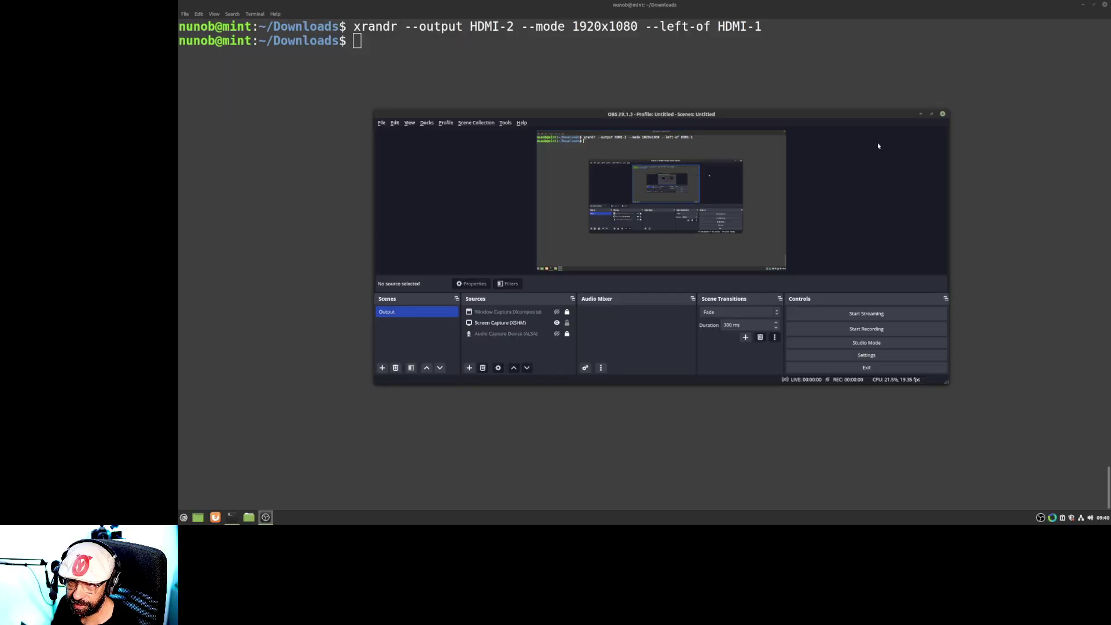
# Switch back to the terminal and run xrandr to check the state of the HDMI-2 output.
pyautogui.click(807, 118)
pyautogui.write('xrandr')
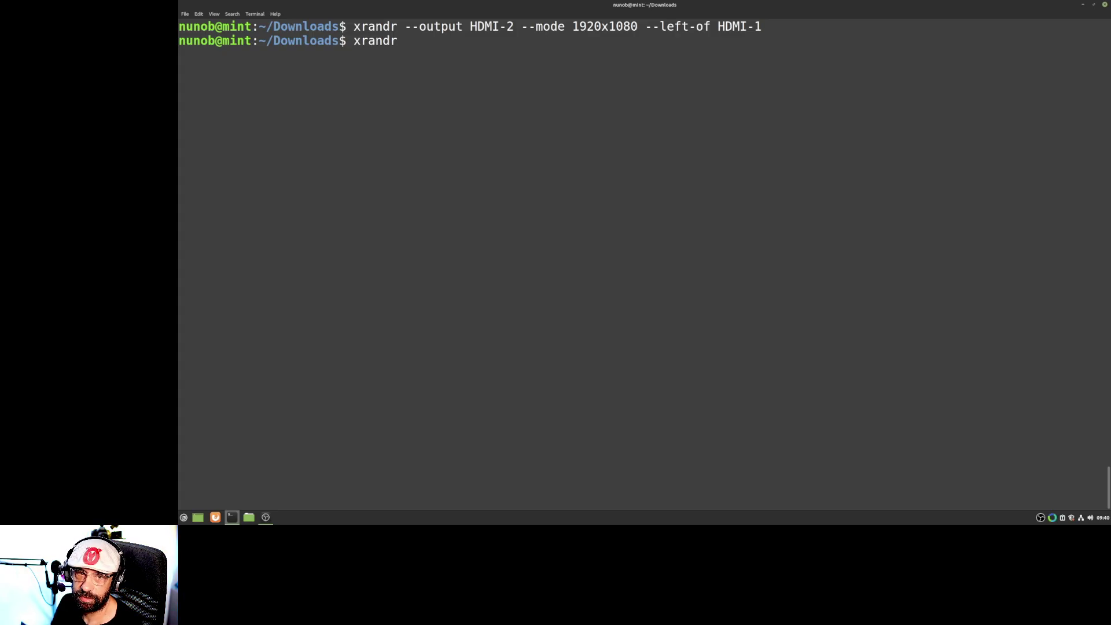
pyautogui.press('Return')
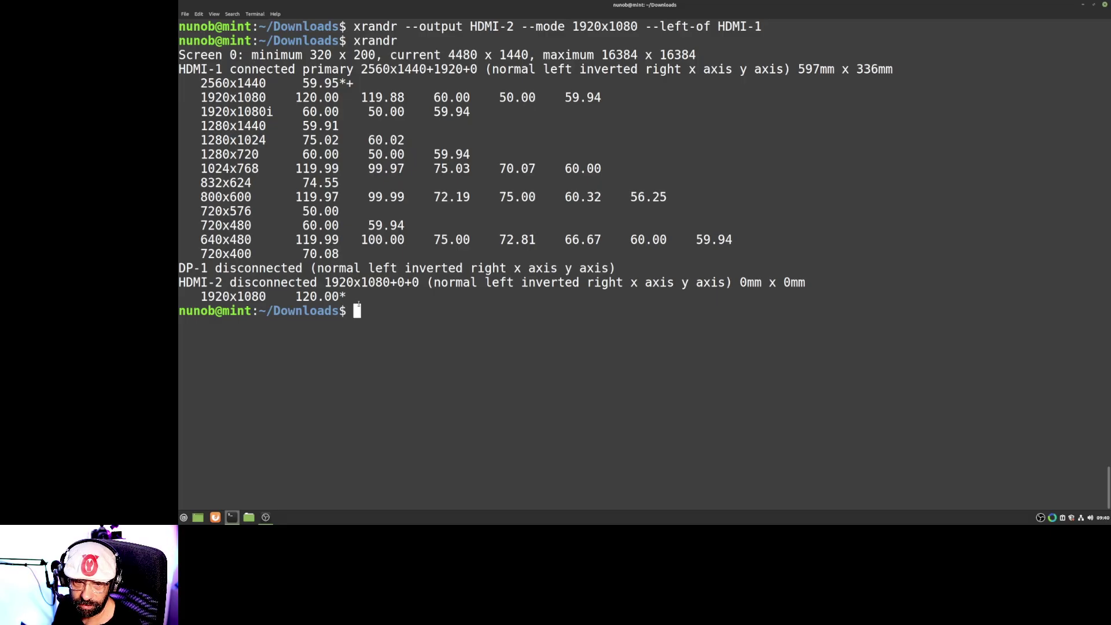
# Search the installed applications for "desk" and launch Deskreen.
pyautogui.press('super')
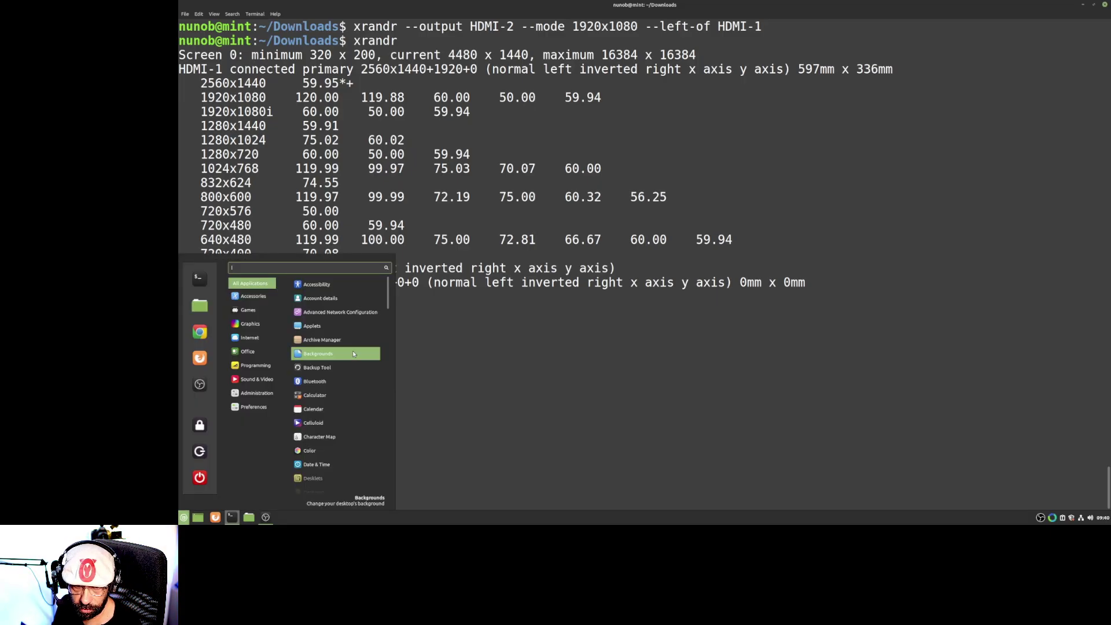
pyautogui.press('Up')
pyautogui.write('desk')
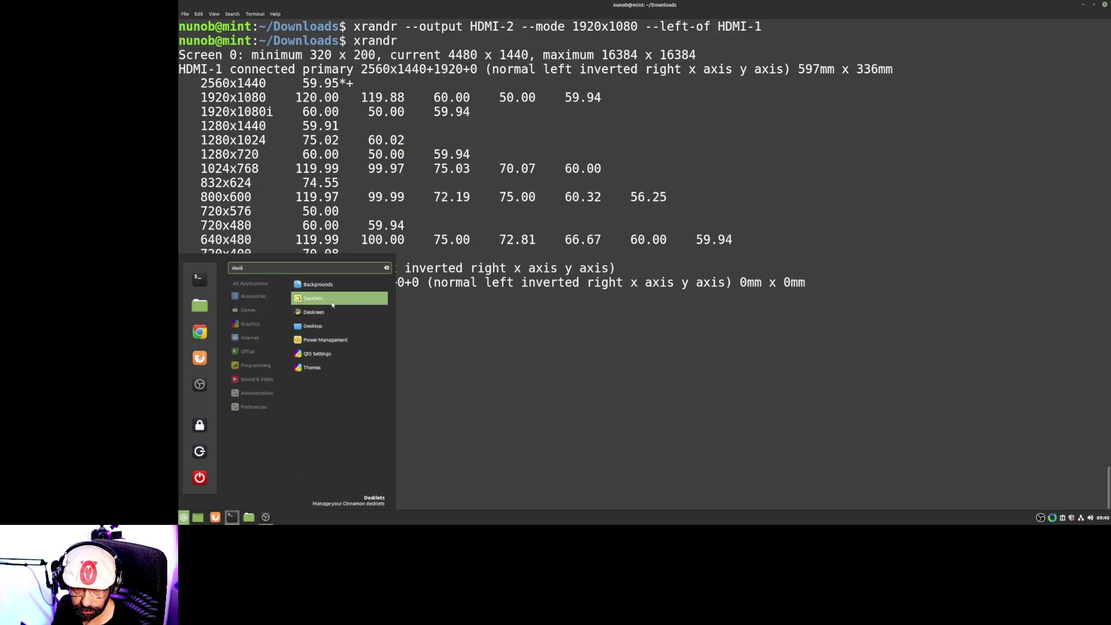
pyautogui.click(586, 284)
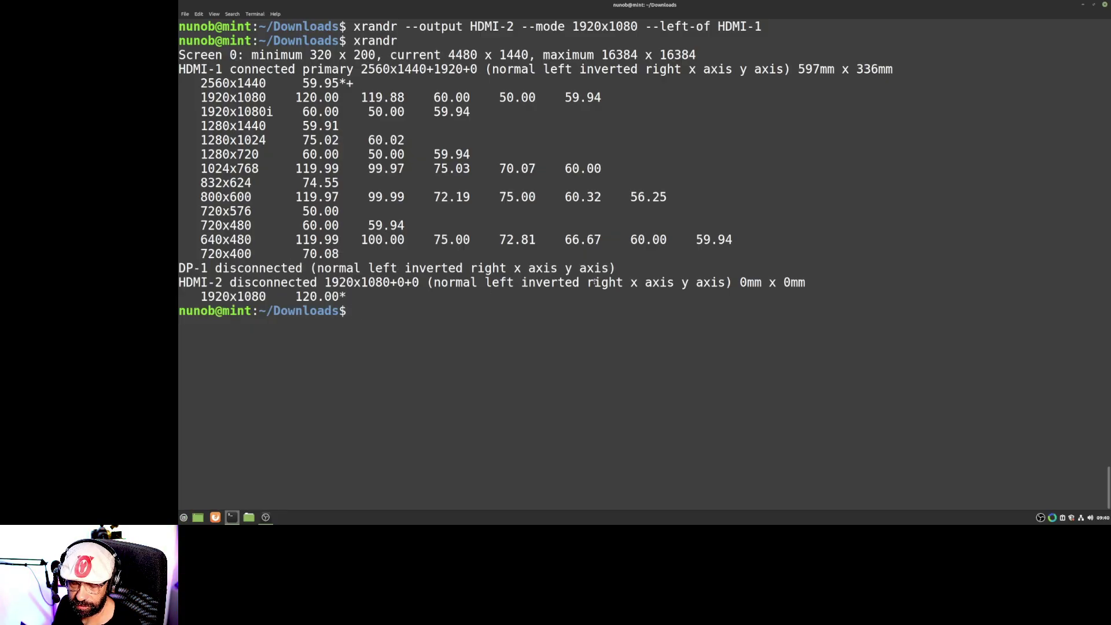
pyautogui.click(655, 344)
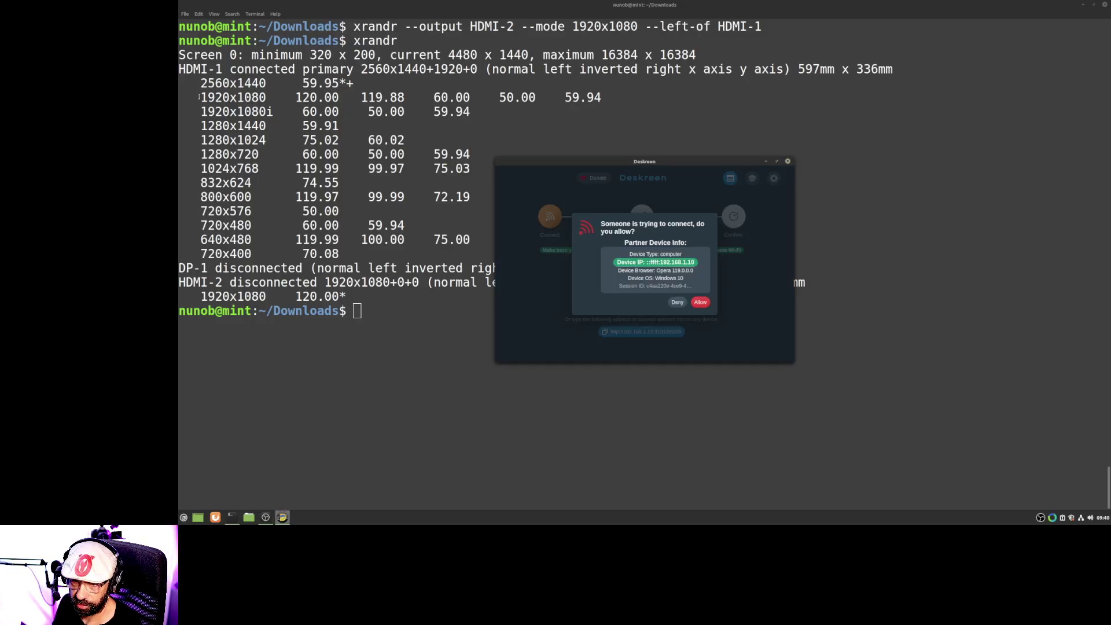
# Allow the partner device's connection request in Deskreen and share the entire Screen 2 with it.
pyautogui.click(700, 302)
pyautogui.click(615, 318)
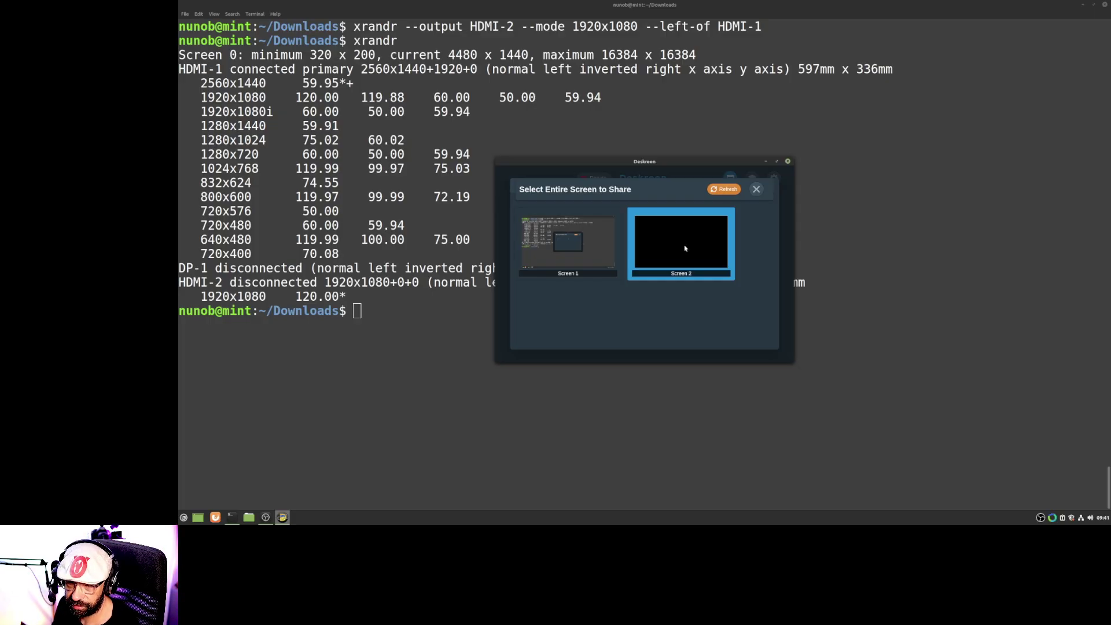
pyautogui.click(685, 248)
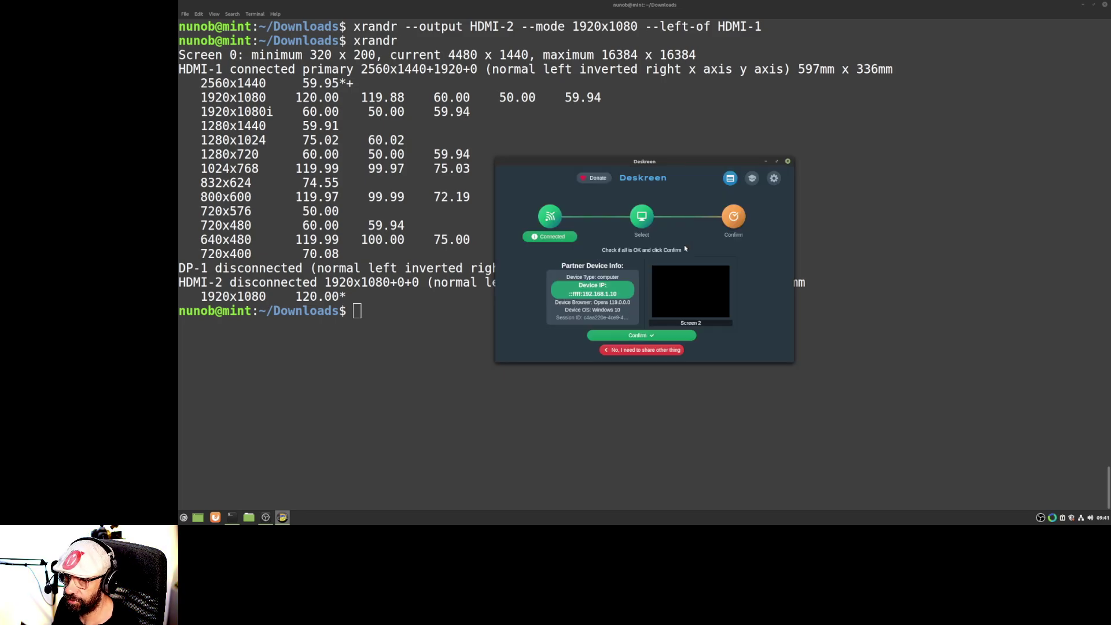
pyautogui.click(672, 335)
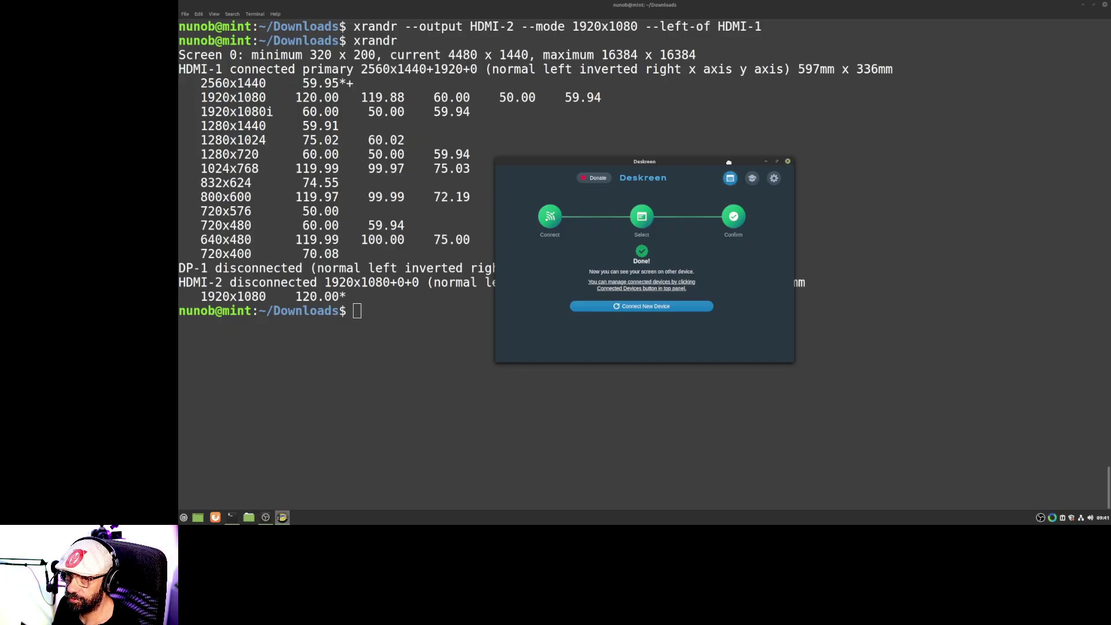
# Move the Deskreen window onto the virtual display and back to the main screen, and close Deskreen.
pyautogui.press('shift+super+Left')
pyautogui.moveTo(352, 154); pyautogui.dragTo(741, 82)
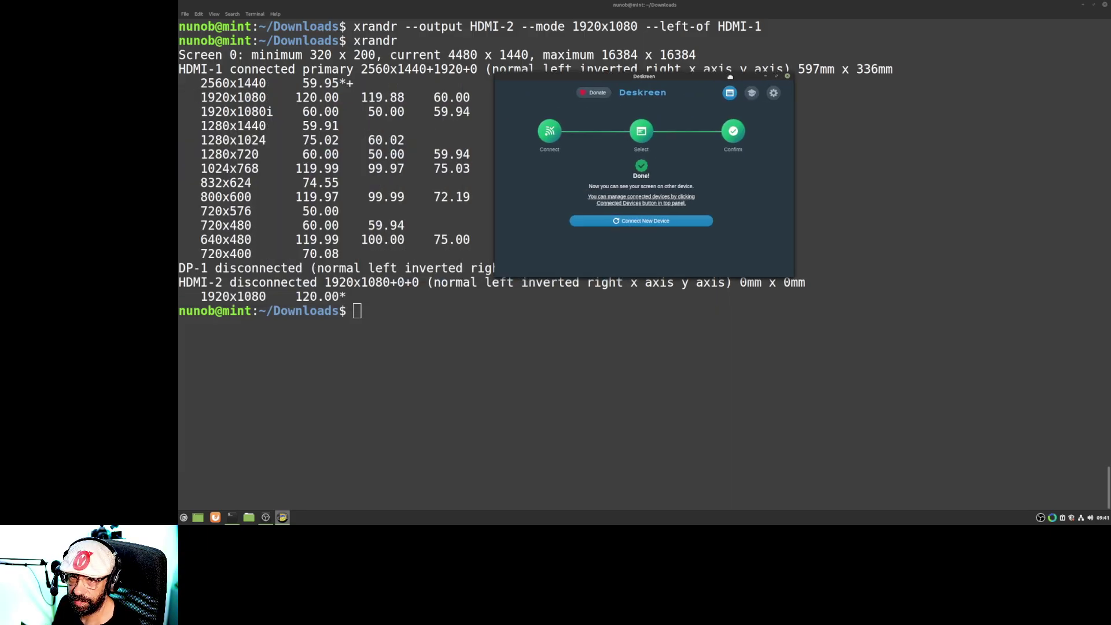
pyautogui.click(788, 76)
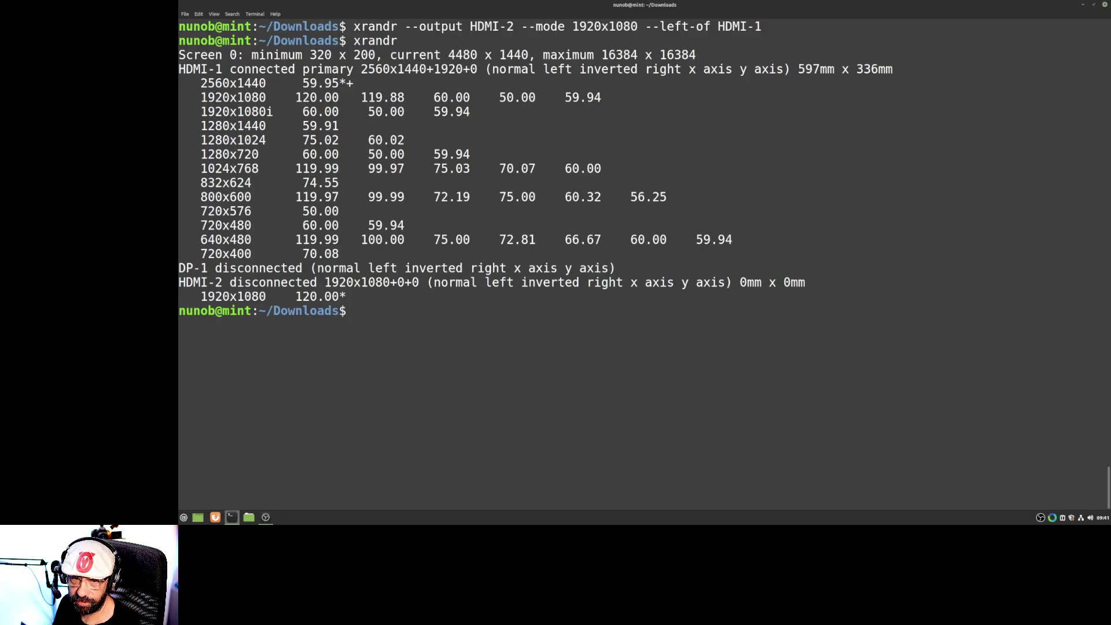
# Look back through the previously run xrandr commands at the terminal prompt.
pyautogui.press('Up')
pyautogui.press('Up')
pyautogui.press('Up')
pyautogui.press('Up')
pyautogui.press('Up')
pyautogui.press('Up')
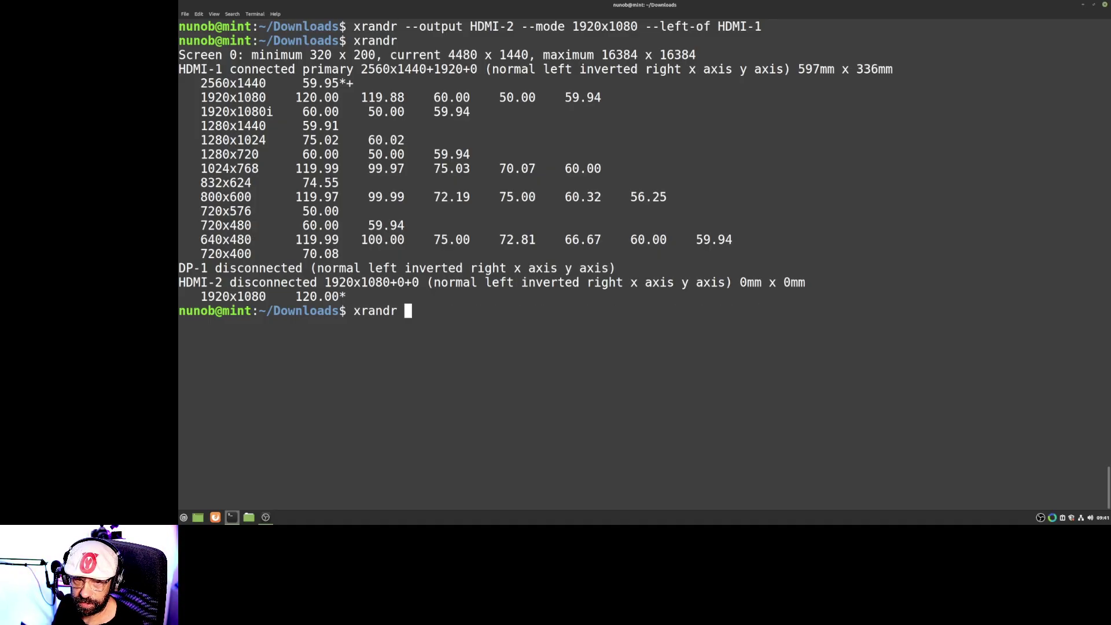
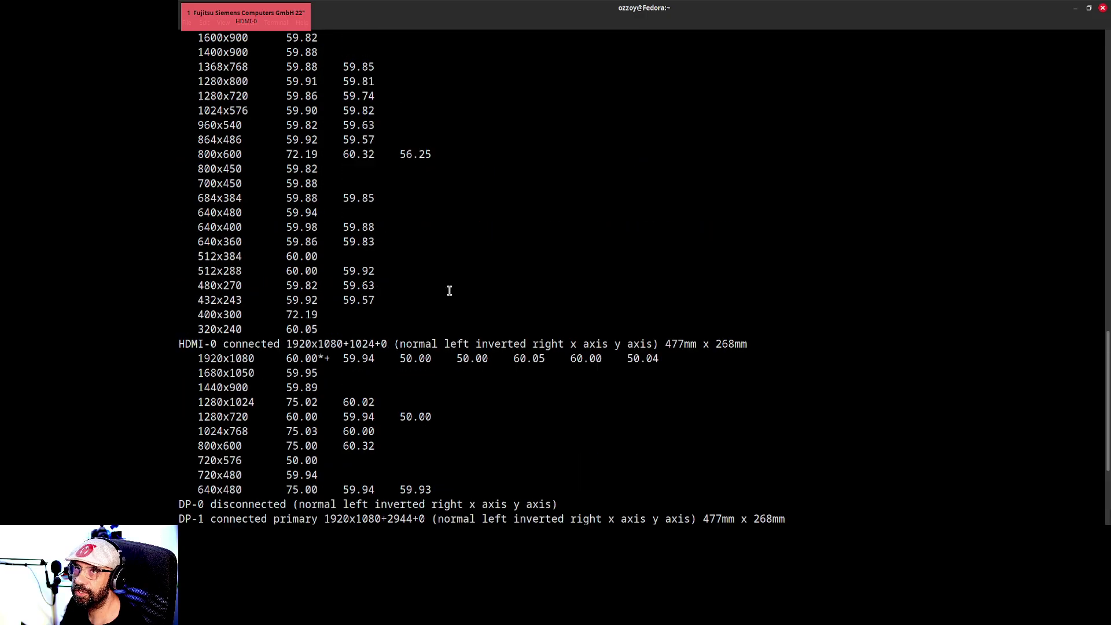
# Examine the xrandr listing on the Fedora machine for the DP-0 output, and bring up a fresh prompt.
pyautogui.scroll(-7, 333, 263)
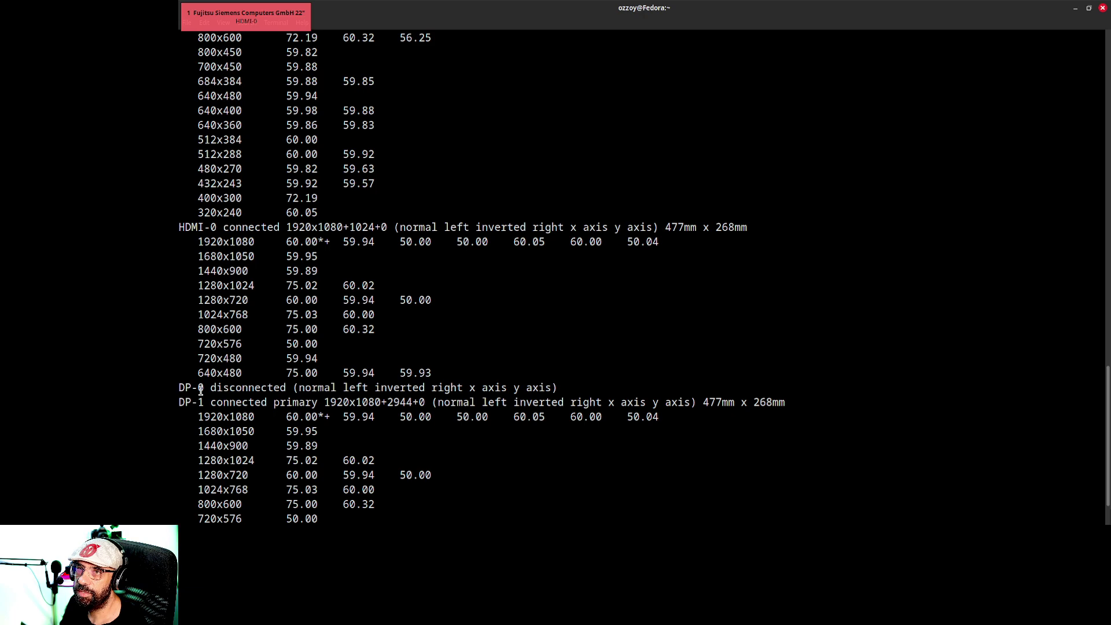
pyautogui.doubleClick(200, 388)
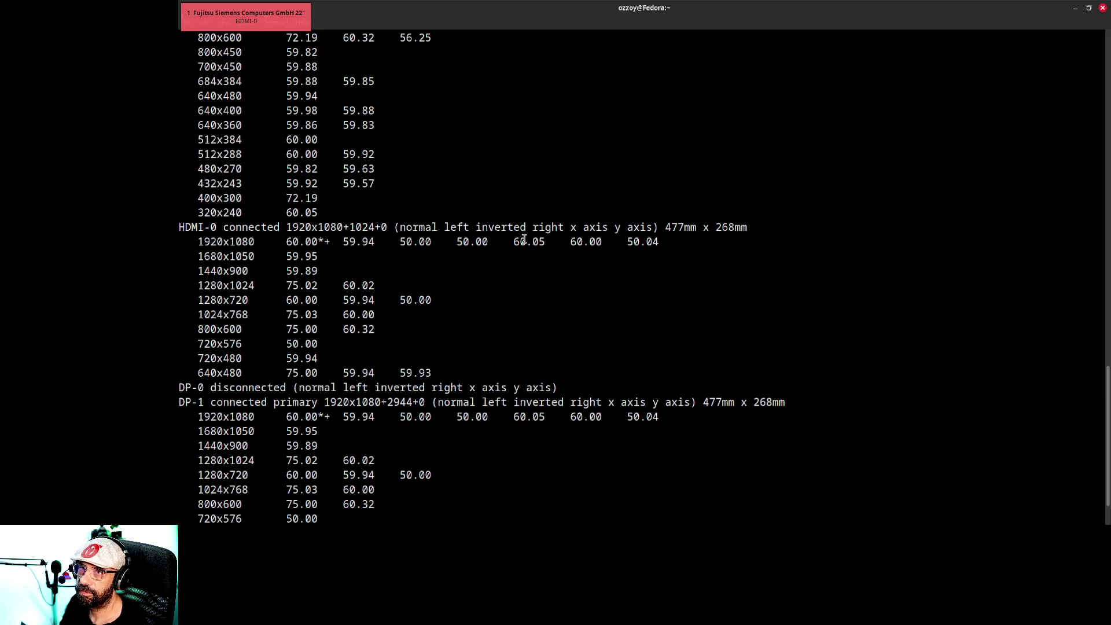
pyautogui.press('Return')
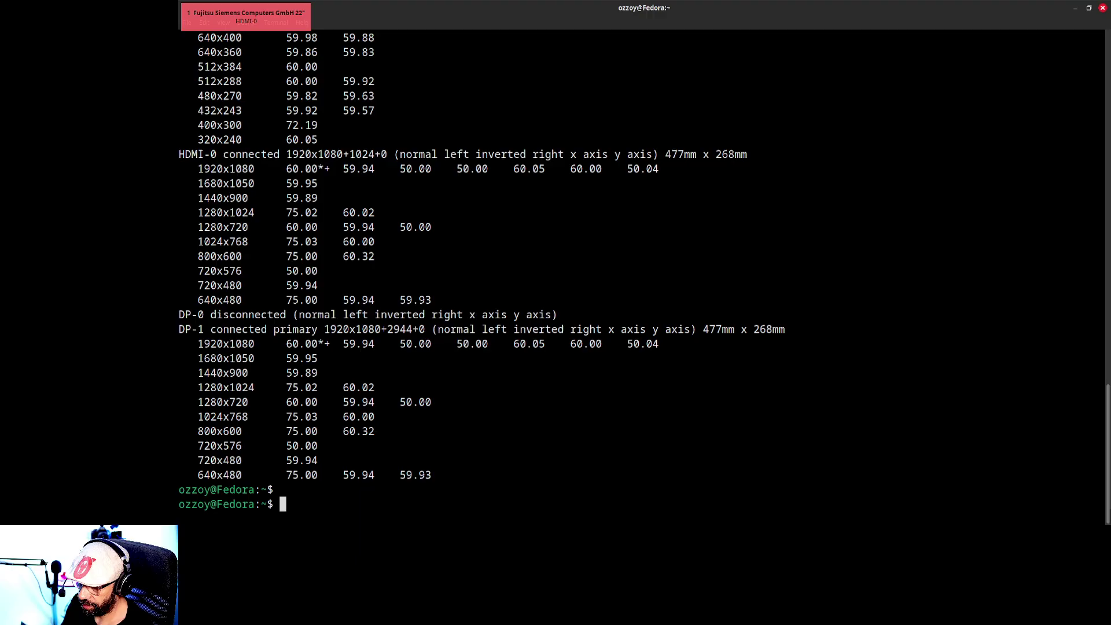
# Enter the command xrandr --addmode DP-0 --mode 1920x1080 at the Fedora prompt without running it.
pyautogui.write('xrandr')
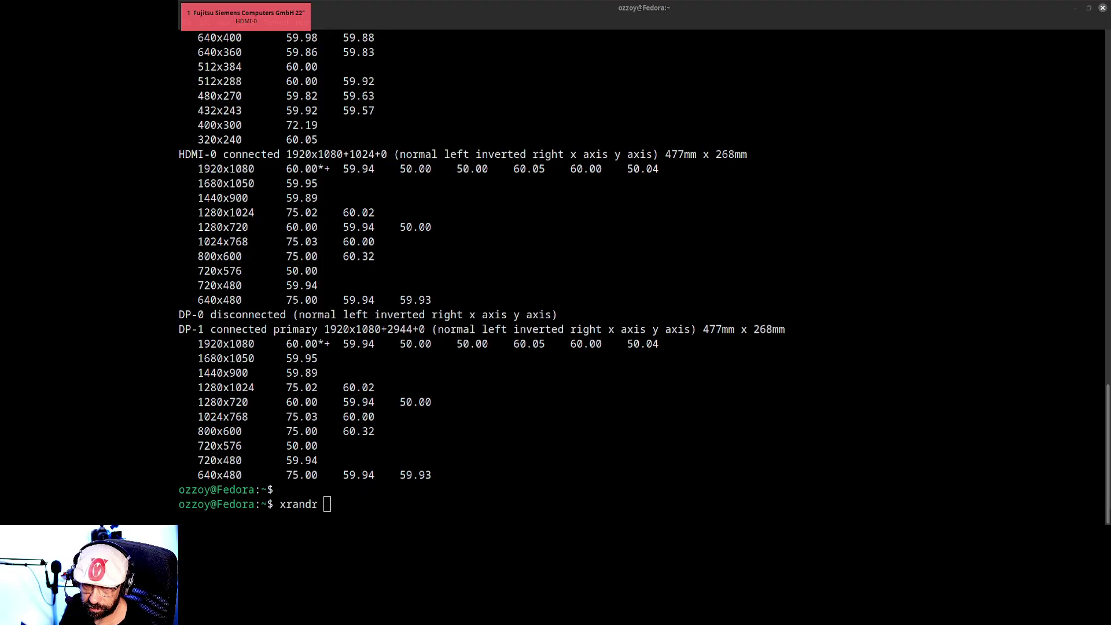
pyautogui.click(199, 243)
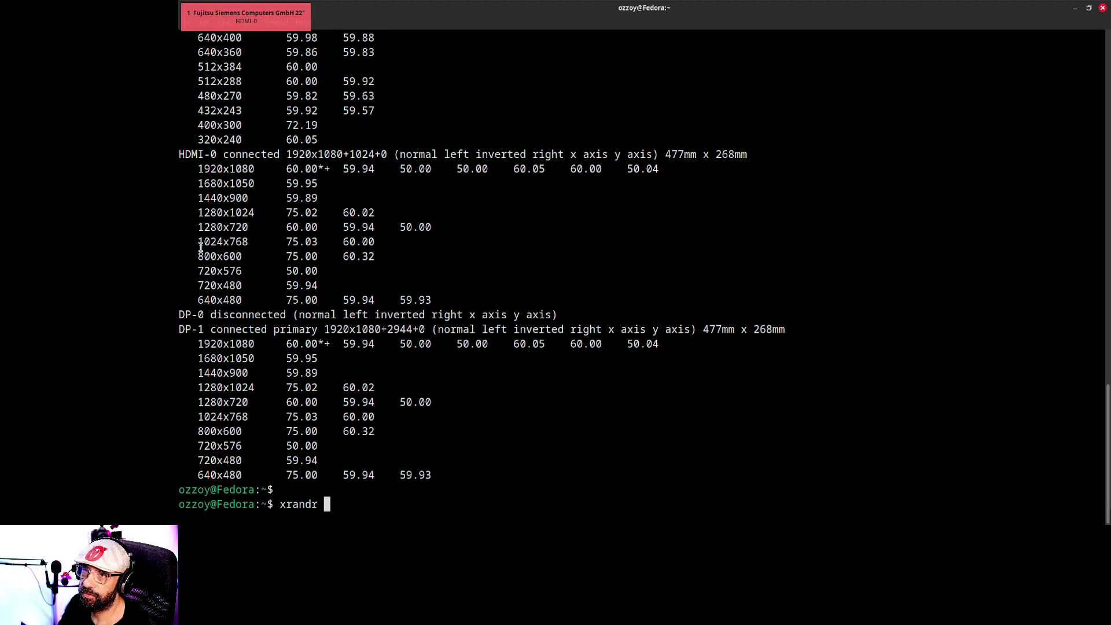
pyautogui.write('--addmode ')
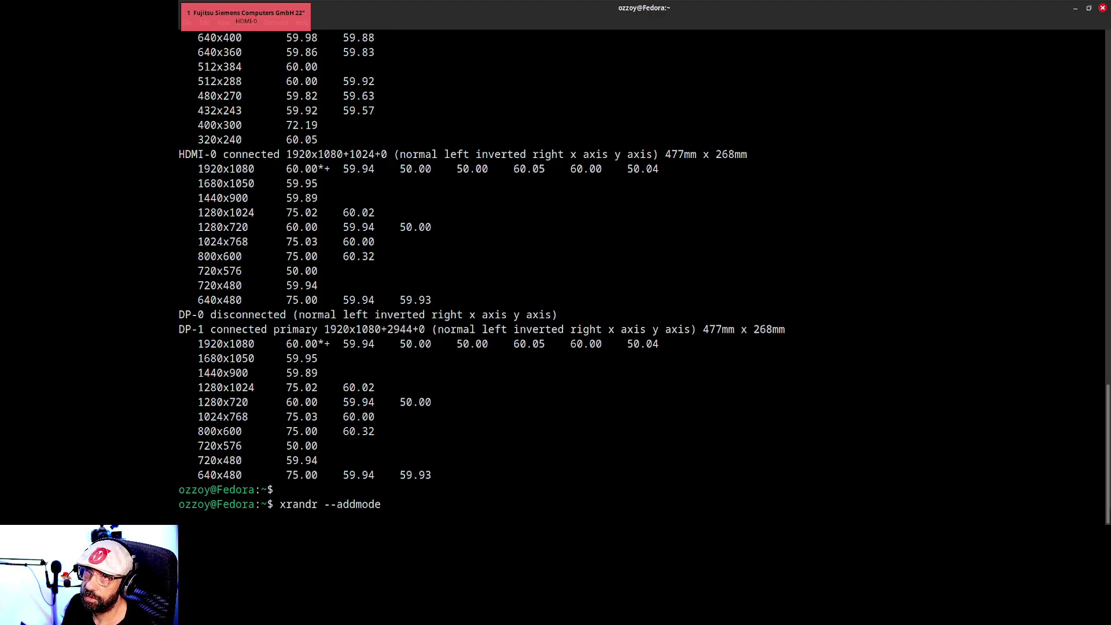
pyautogui.write('DP-0')
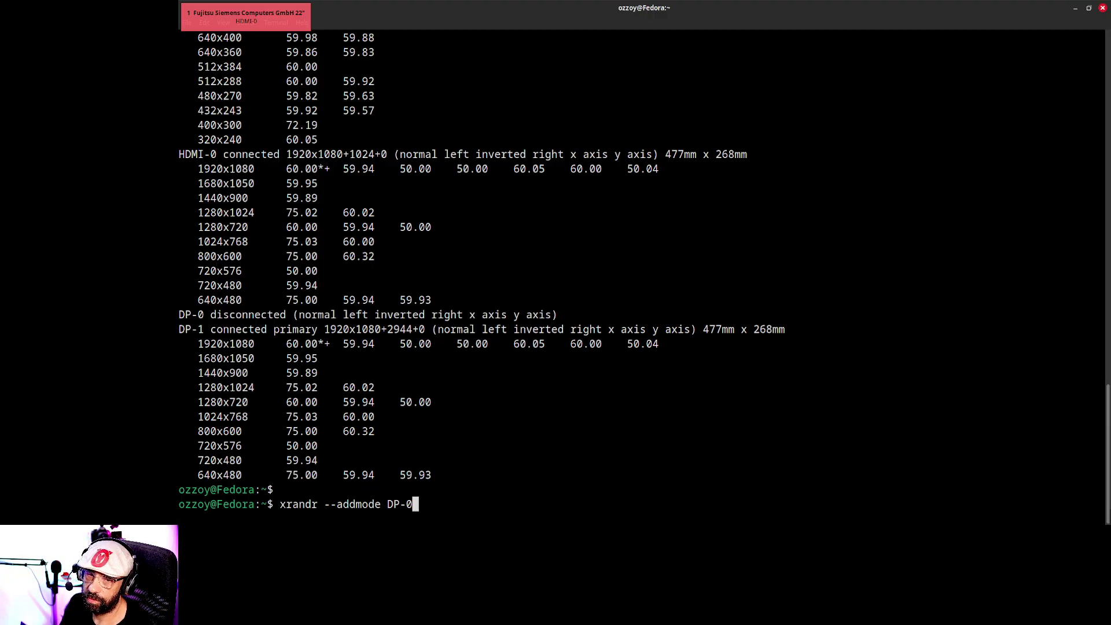
pyautogui.write(' --mode')
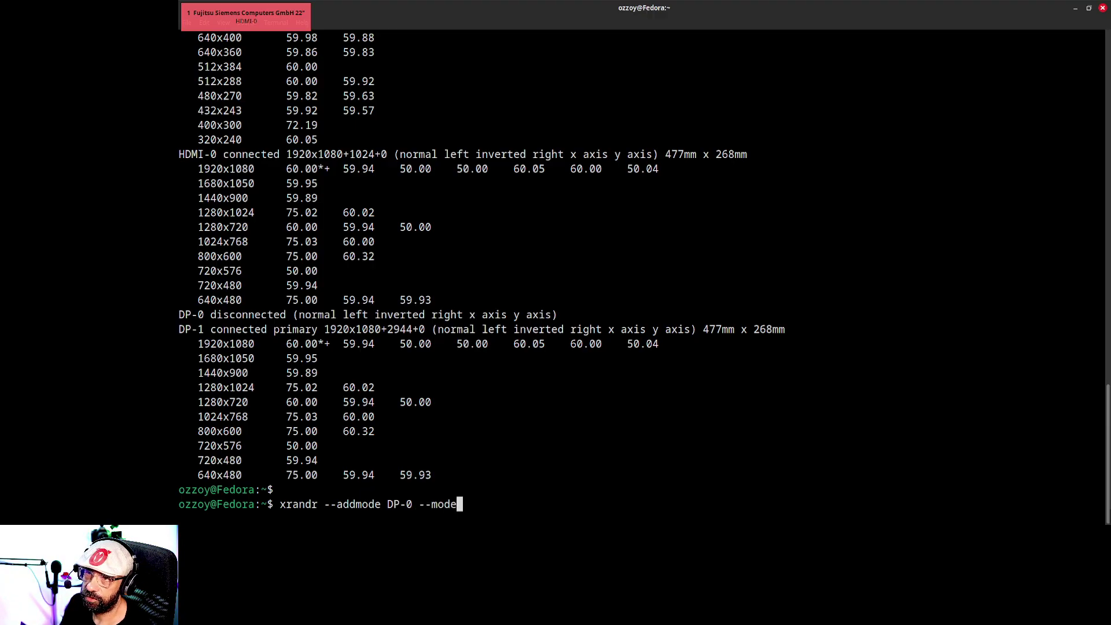
pyautogui.write(' 1920')
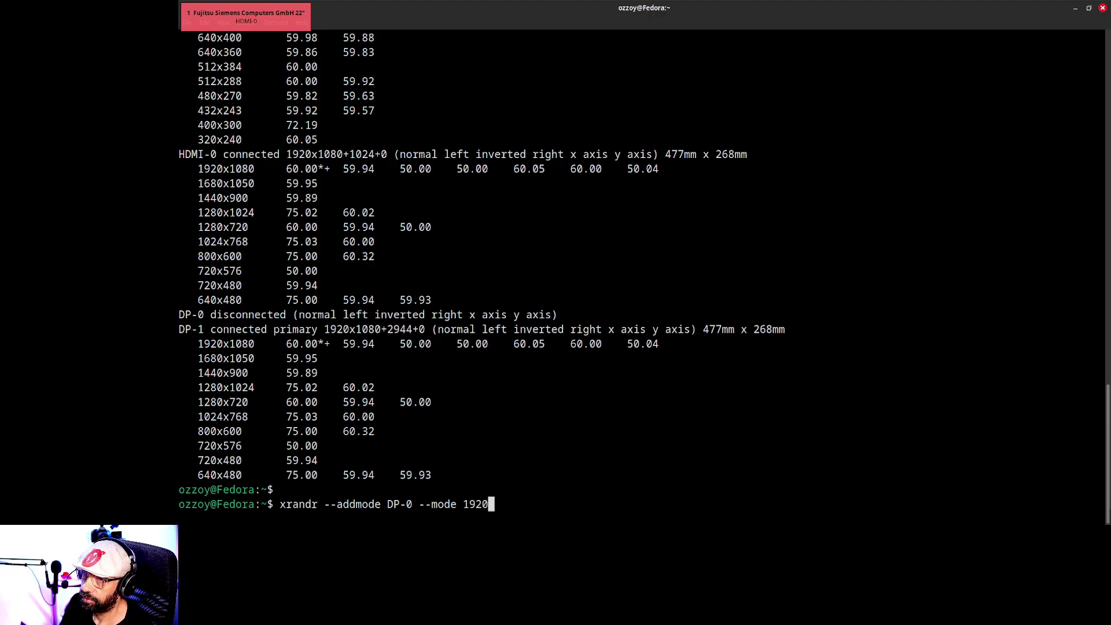
pyautogui.write('x1080')
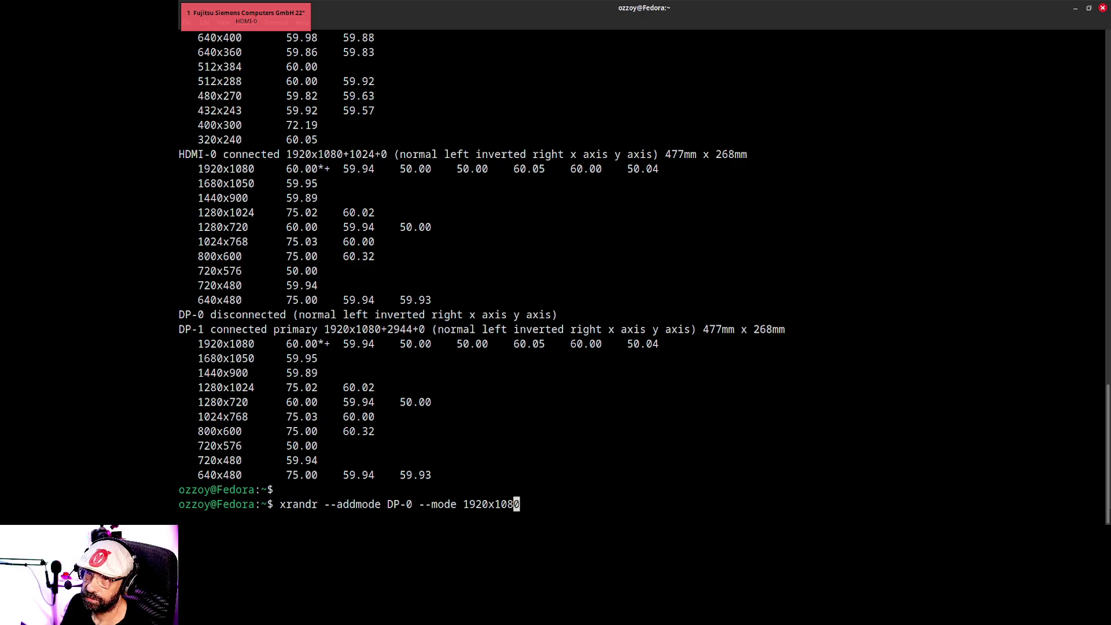
# Remove the --mode option from the command, try to add the 1920x1080 mode to DP-0, and clear the terminal.
pyautogui.press('Left')
pyautogui.press('Left')
pyautogui.press('Left')
pyautogui.press('Left')
pyautogui.press('Left')
pyautogui.press('Left')
pyautogui.press('Left')
pyautogui.press('Left')
pyautogui.press('Left')
pyautogui.press('Left')
pyautogui.press('Left')
pyautogui.press('Left')
pyautogui.press('Left')
pyautogui.press('Left')
pyautogui.press('Left')
pyautogui.press('Left')
pyautogui.press('Delete')
pyautogui.press('Delete')
pyautogui.press('Delete')
pyautogui.press('Delete')
pyautogui.press('Delete')
pyautogui.press('Delete')
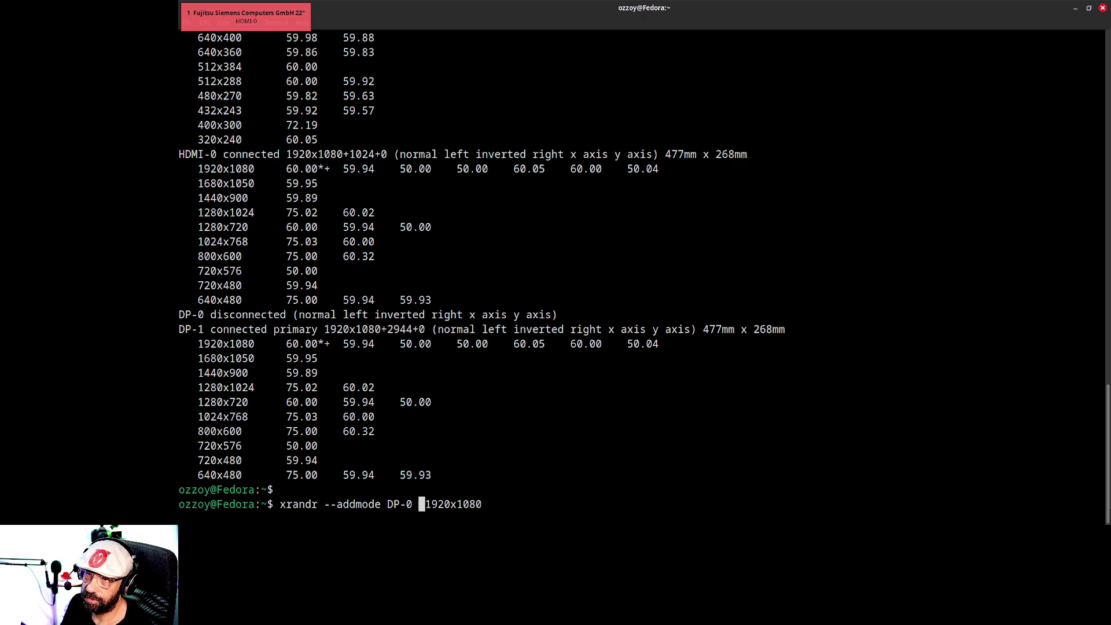
pyautogui.press('Return')
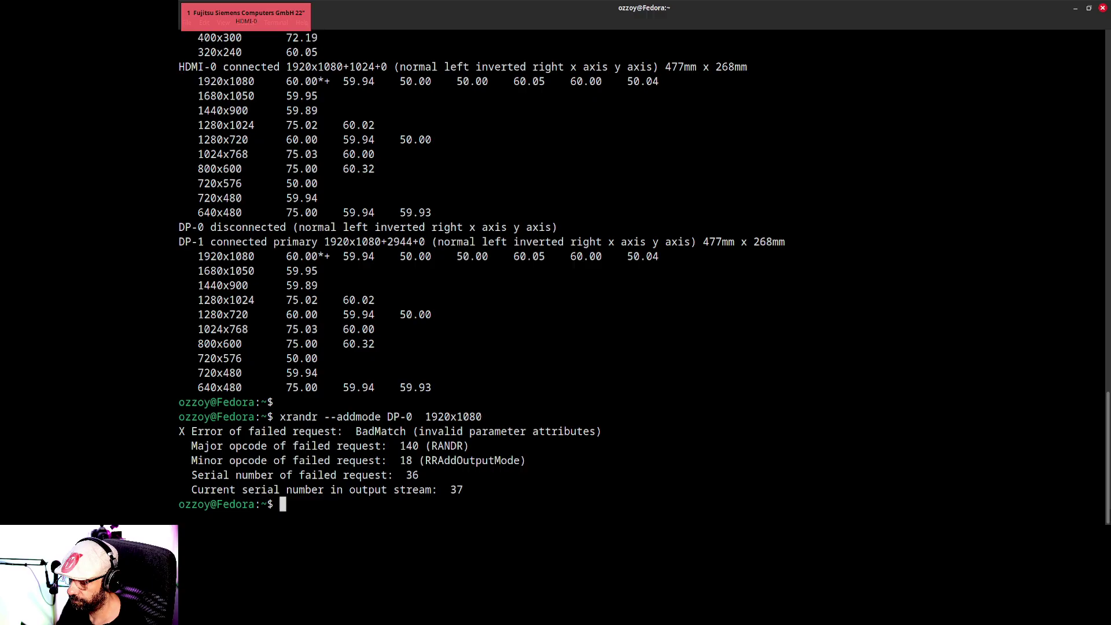
pyautogui.hotkey('ctrl', 'l')
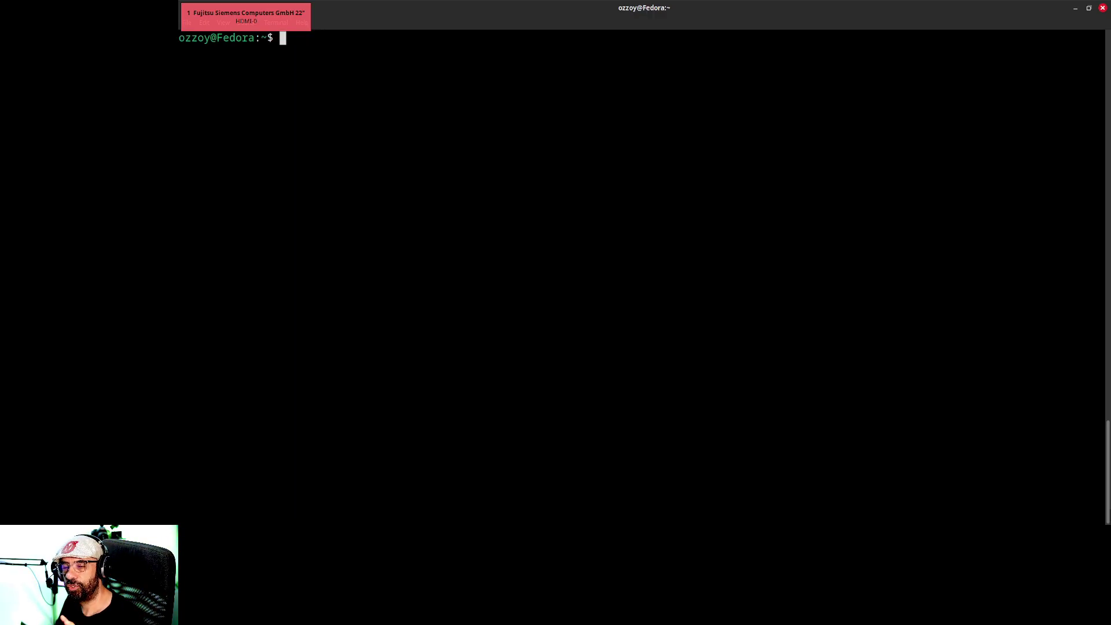
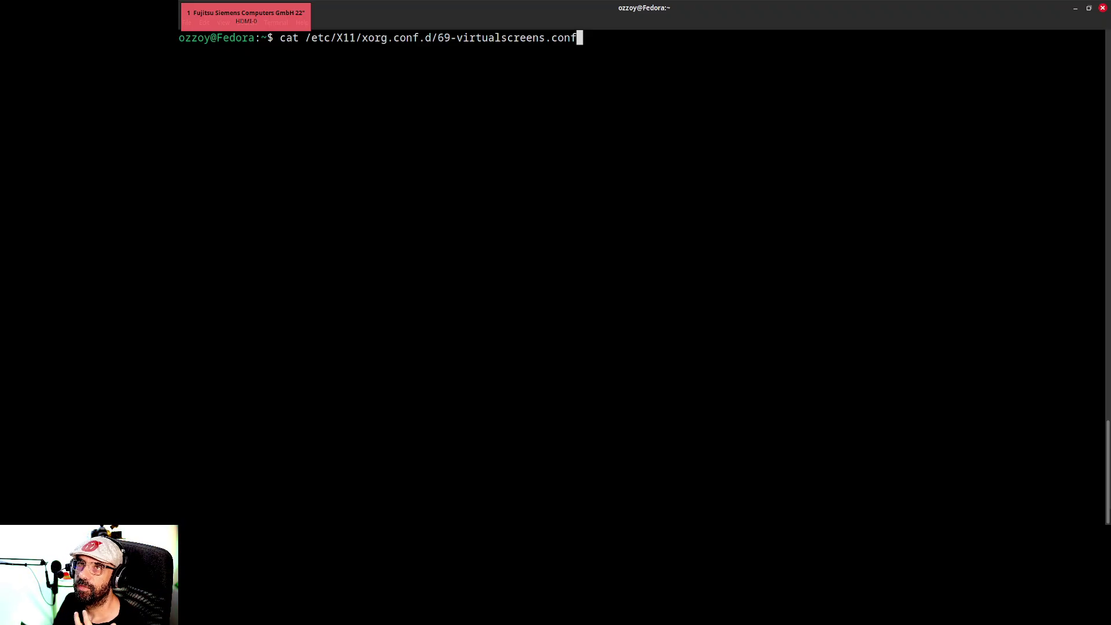
# Turn the recalled cat command into ls /etc/X11/xorg.conf.d and run it to list the directory's files.
pyautogui.hotkey('ctrl', 'a')
pyautogui.press('Delete')
pyautogui.press('Delete')
pyautogui.press('Delete')
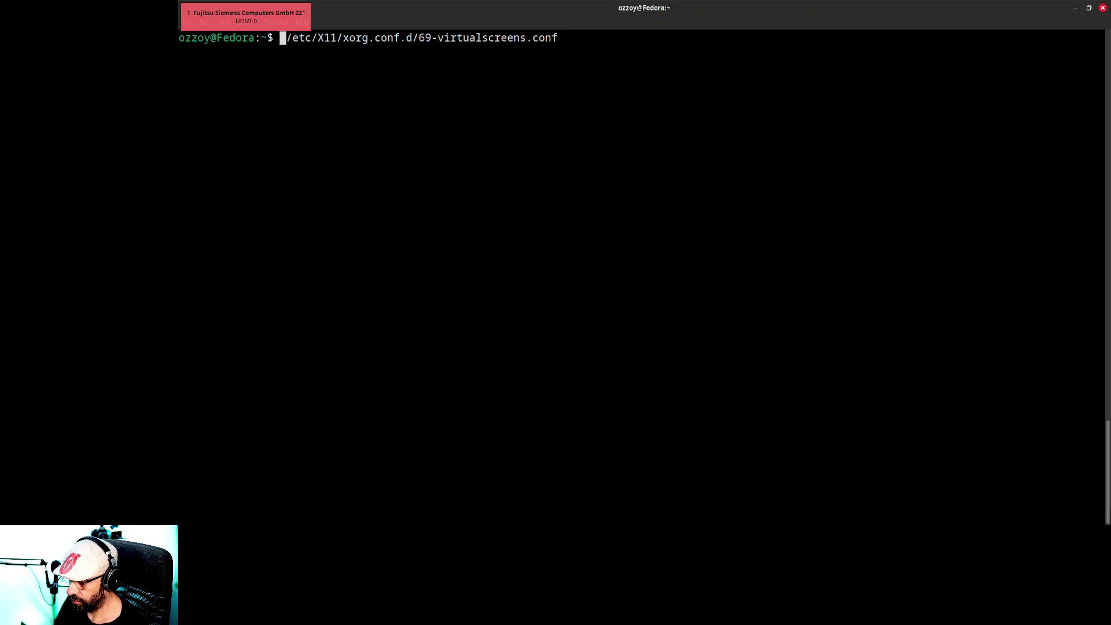
pyautogui.write('ls')
pyautogui.press('End')
pyautogui.press('BackSpace')
pyautogui.press('BackSpace')
pyautogui.press('BackSpace')
pyautogui.press('BackSpace')
pyautogui.press('BackSpace')
pyautogui.press('BackSpace')
pyautogui.press('BackSpace')
pyautogui.press('BackSpace')
pyautogui.press('BackSpace')
pyautogui.press('BackSpace')
pyautogui.press('BackSpace')
pyautogui.press('BackSpace')
pyautogui.press('BackSpace')
pyautogui.press('BackSpace')
pyautogui.press('BackSpace')
pyautogui.press('BackSpace')
pyautogui.press('BackSpace')
pyautogui.press('BackSpace')
pyautogui.press('BackSpace')
pyautogui.press('BackSpace')
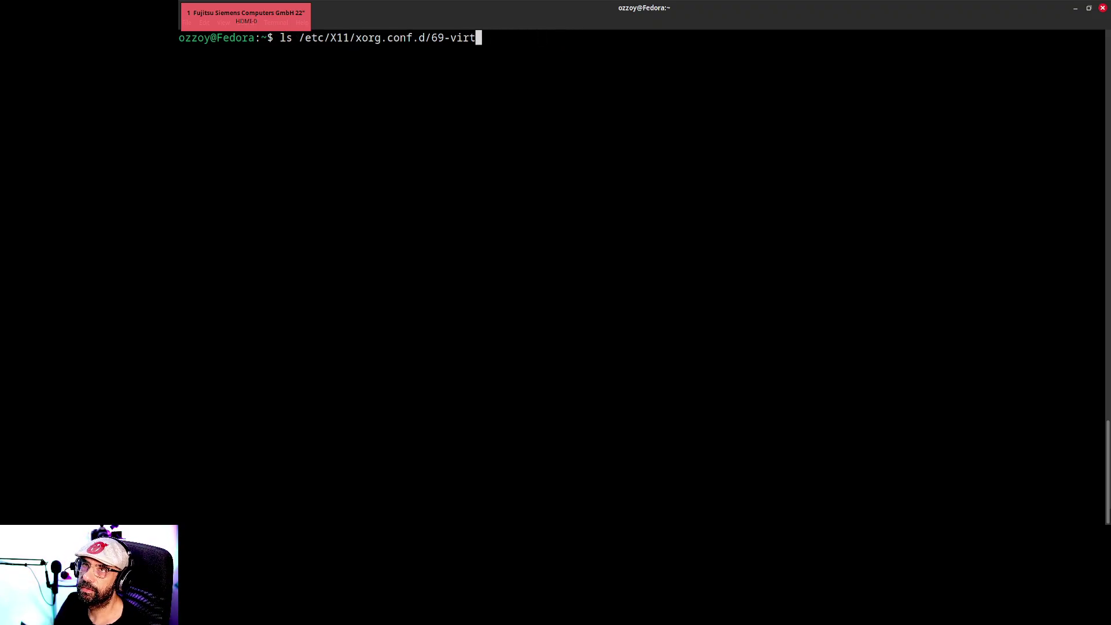
pyautogui.press('Return')
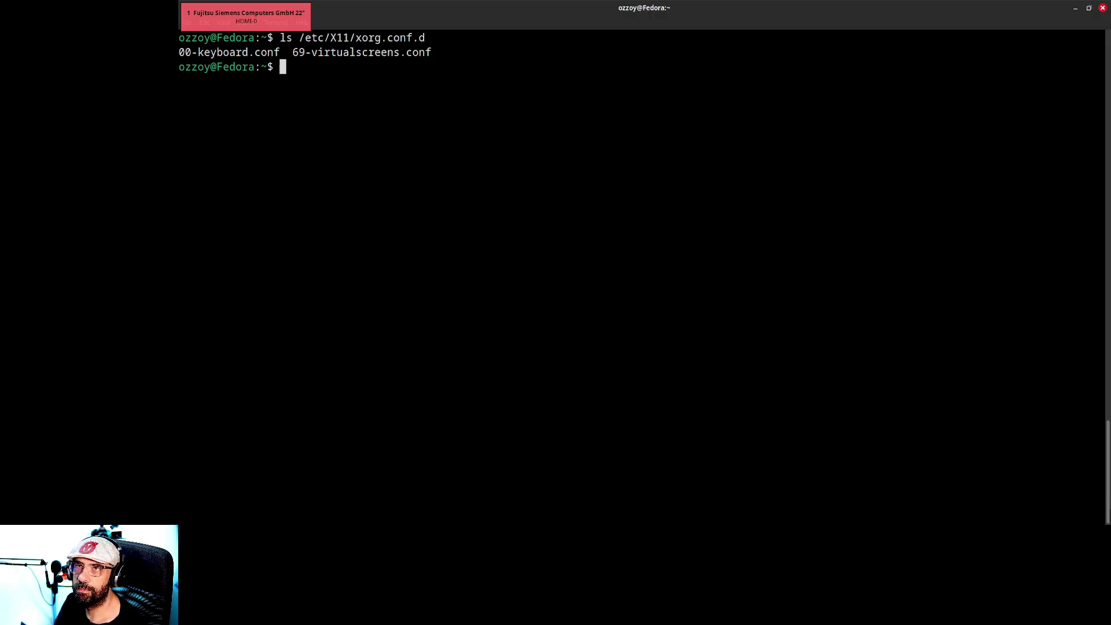
pyautogui.press('Up')
pyautogui.press('Up')
pyautogui.press('Up')
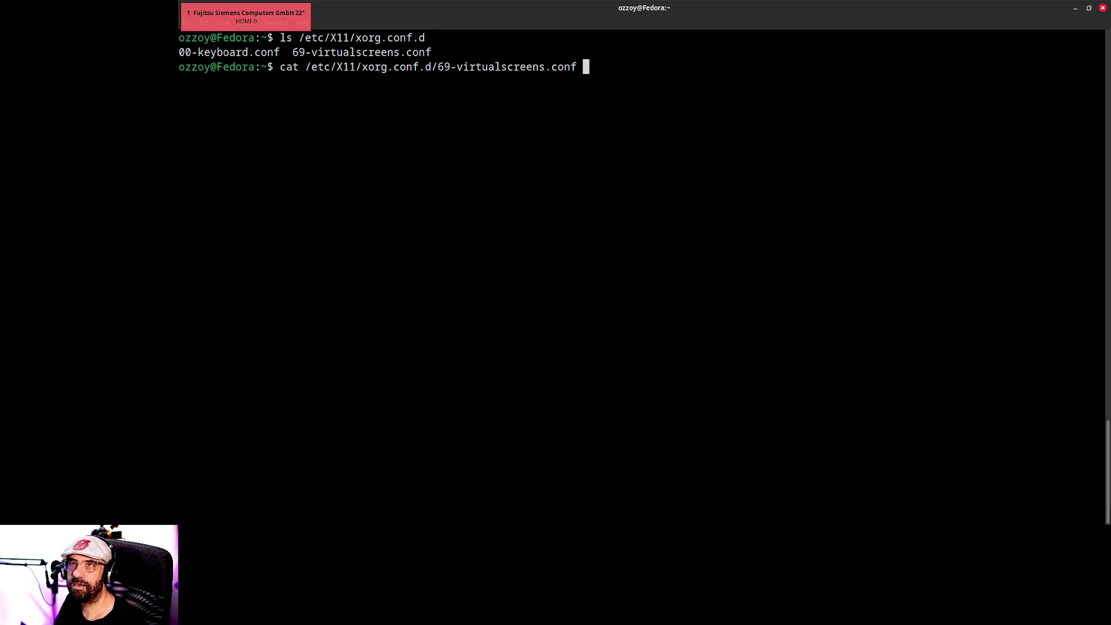
pyautogui.hotkey('ctrl', 'u')
pyautogui.write('su -')
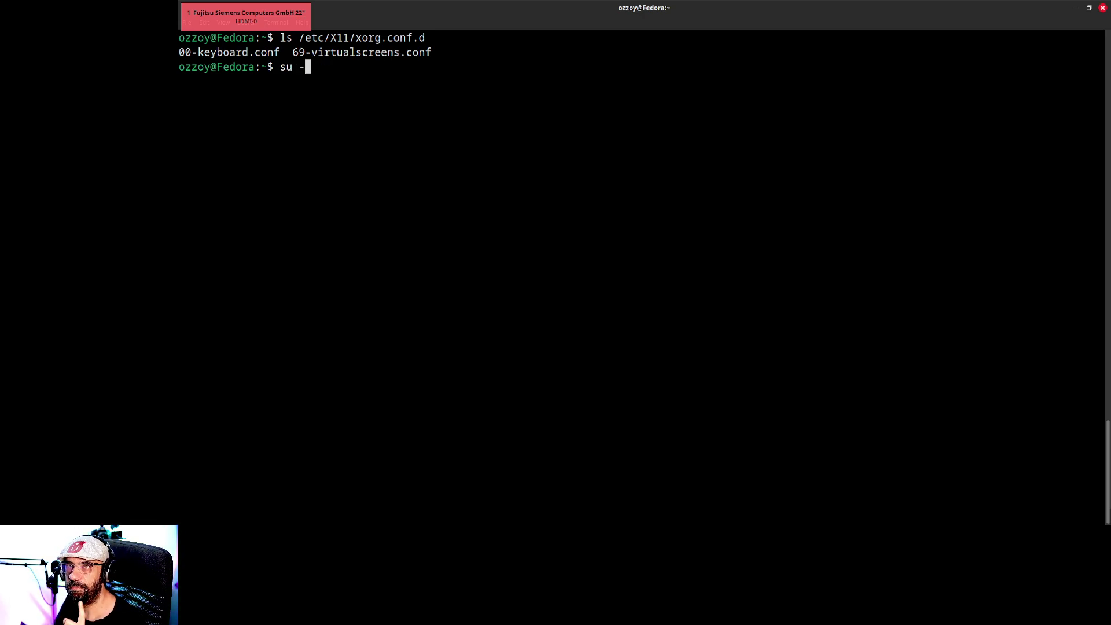
pyautogui.press('BackSpace')
pyautogui.press('BackSpace')
# List the display outputs with xrandr and examine the DVI-D-0 and DP-0 entries.
pyautogui.write('xrandr')
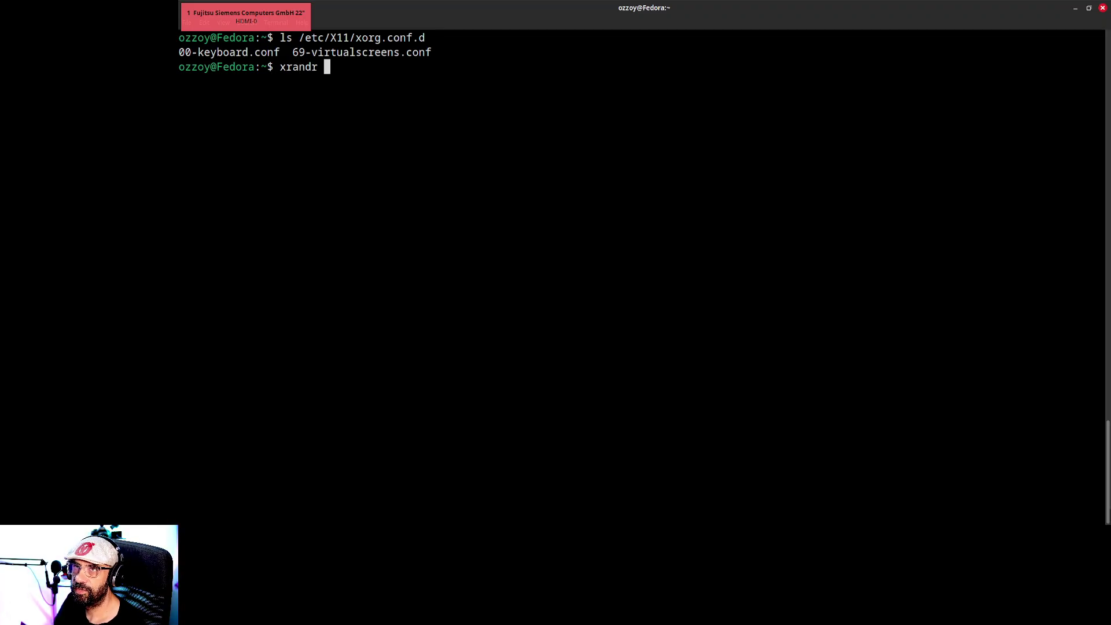
pyautogui.press('Return')
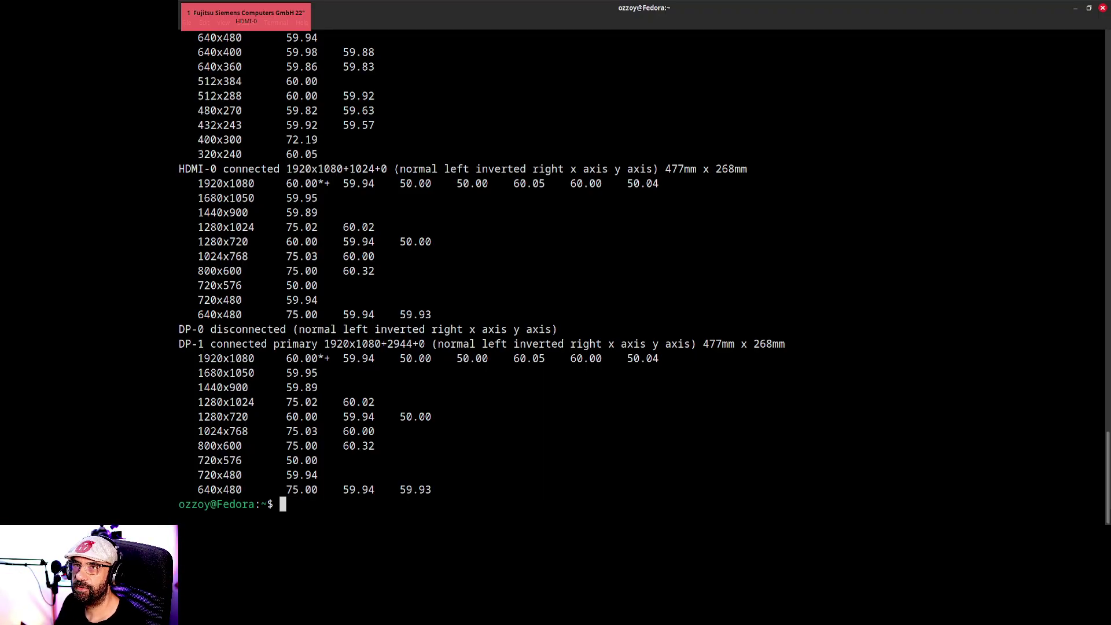
pyautogui.scroll(7, 426, 288)
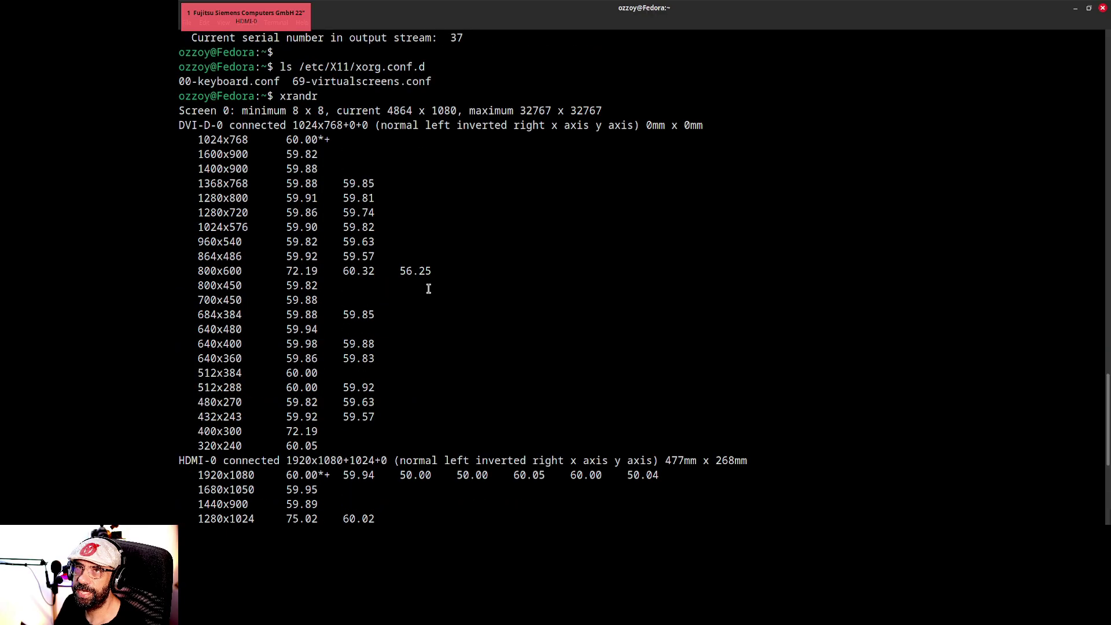
pyautogui.tripleClick(269, 126)
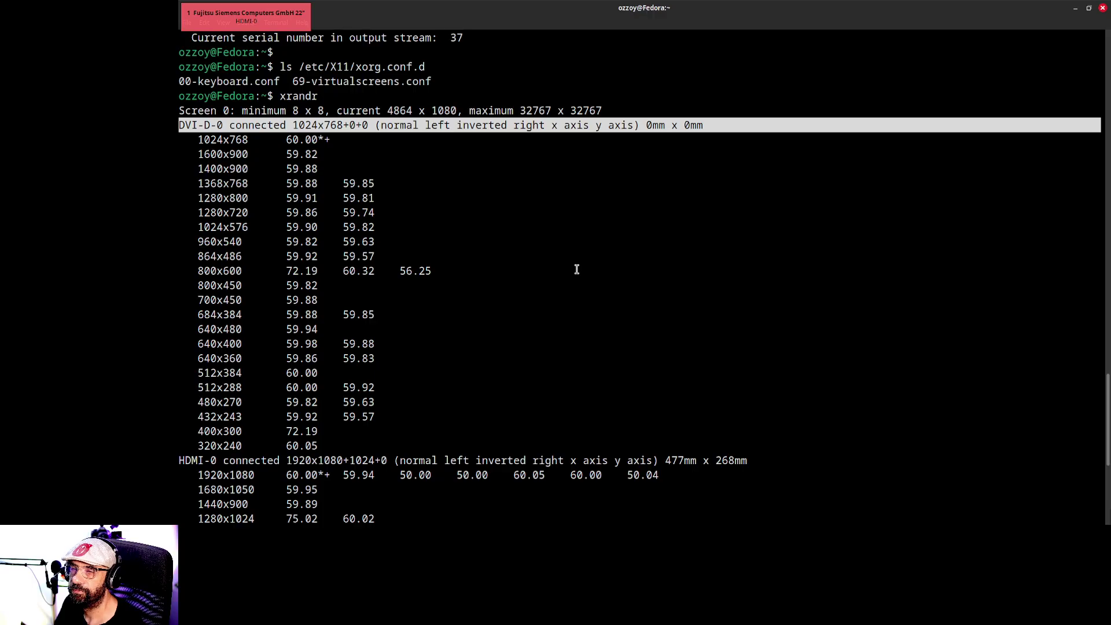
pyautogui.scroll(-7, 577, 269)
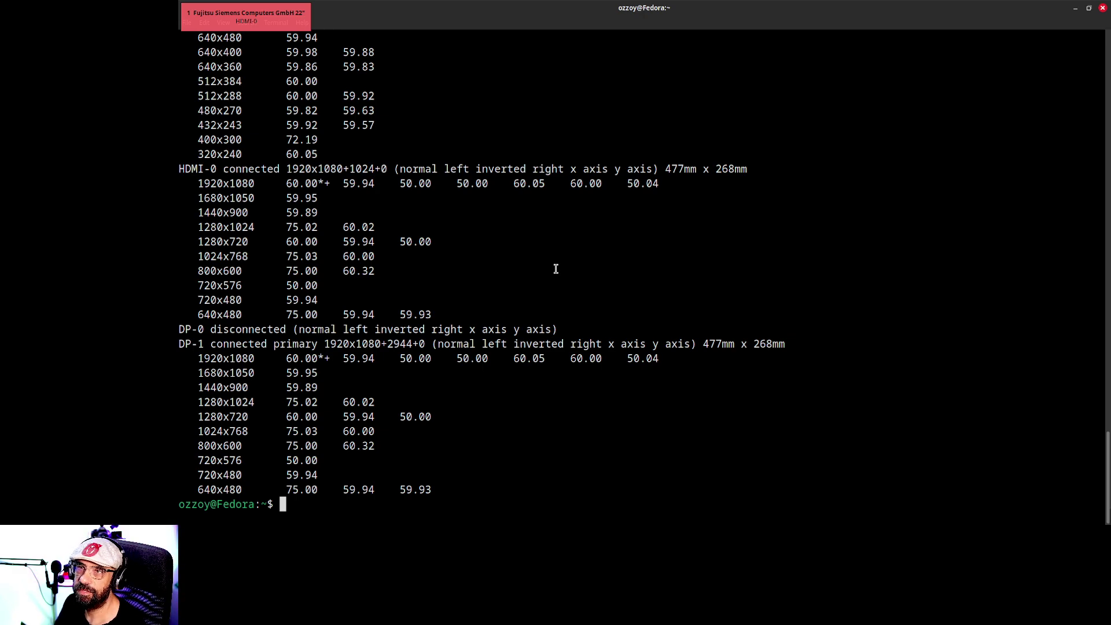
pyautogui.tripleClick(365, 318)
pyautogui.click(354, 327)
pyautogui.tripleClick(354, 328)
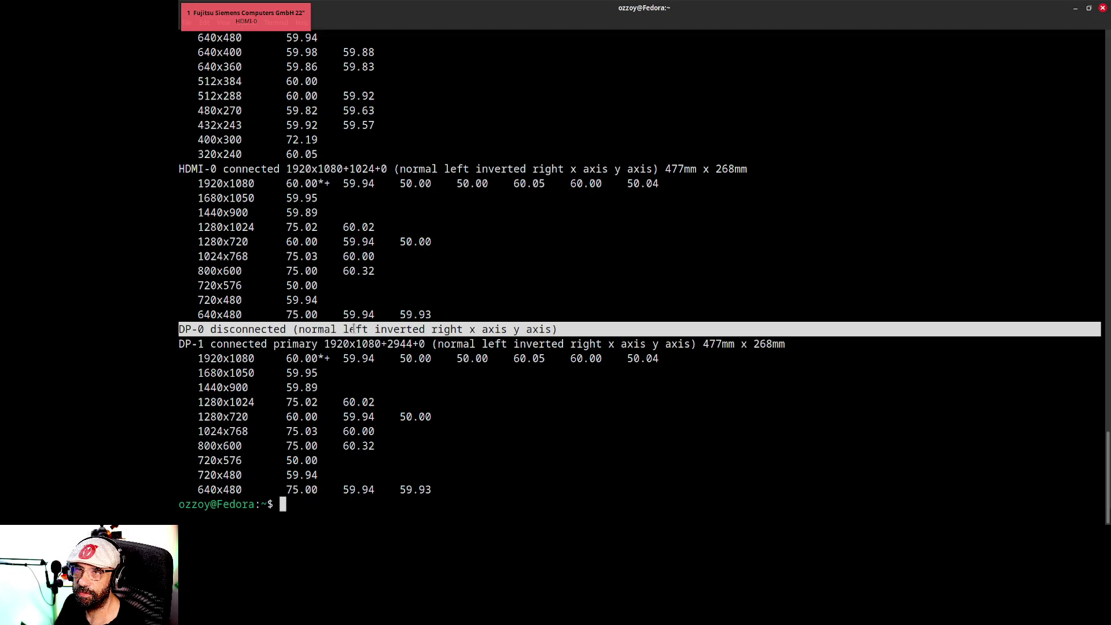
pyautogui.click(538, 260)
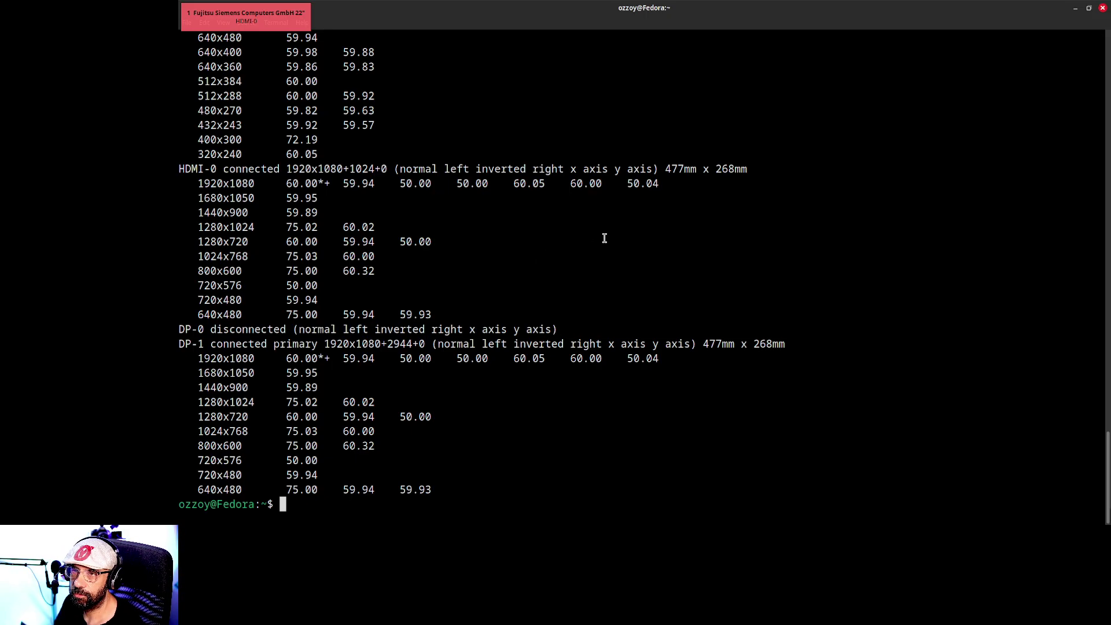
# Print /etc/X11/xorg.conf.d/69-virtualscreens.conf with cat and examine its Device section and the Screen section's device reference.
pyautogui.press('Up')
pyautogui.press('Up')
pyautogui.press('Up')
pyautogui.press('Up')
pyautogui.press('Up')
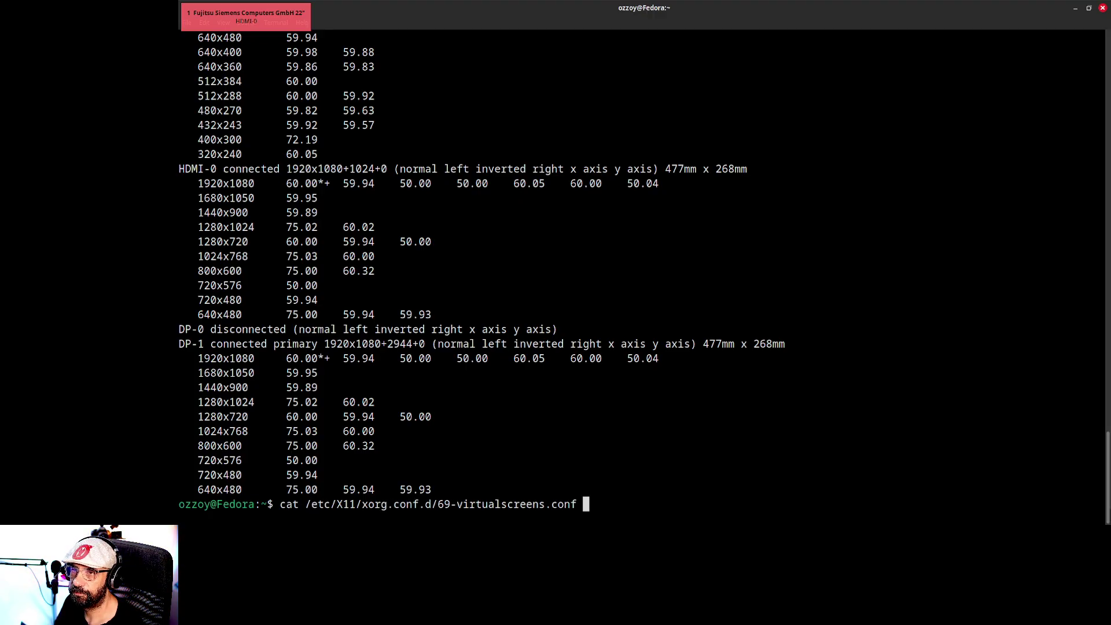
pyautogui.press('Return')
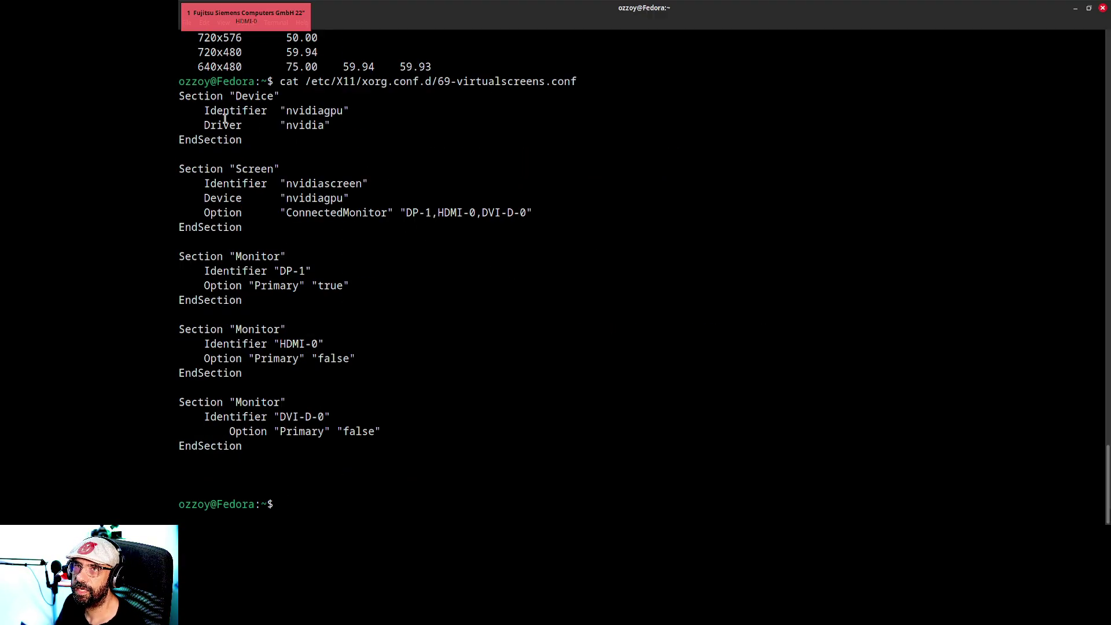
pyautogui.moveTo(181, 96); pyautogui.dragTo(331, 135)
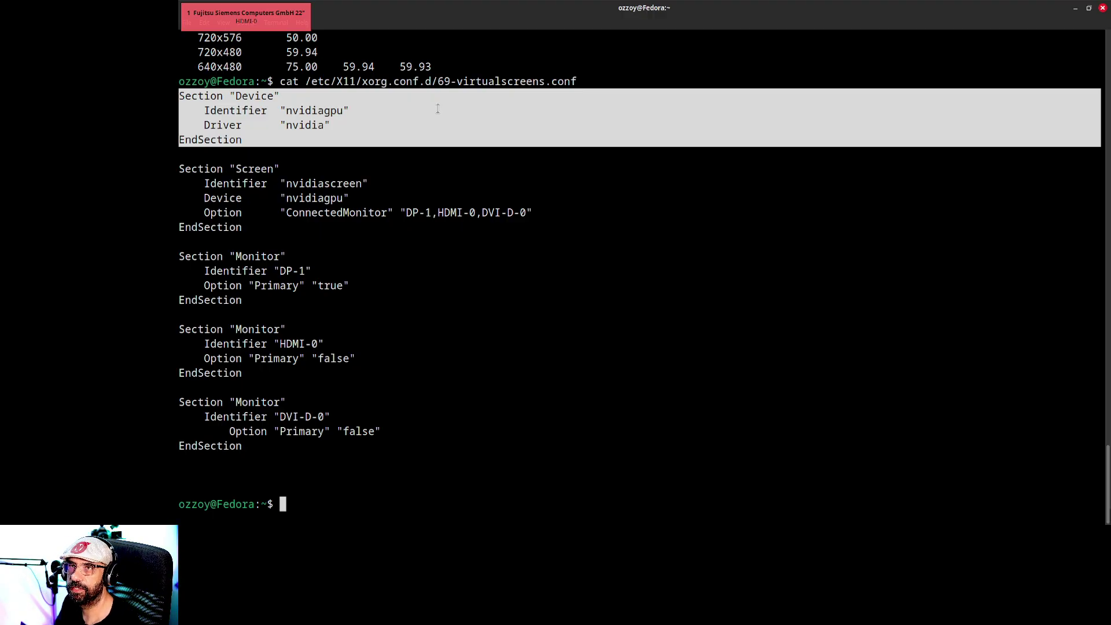
pyautogui.click(324, 167)
pyautogui.moveTo(351, 198); pyautogui.dragTo(181, 95)
pyautogui.click(266, 159)
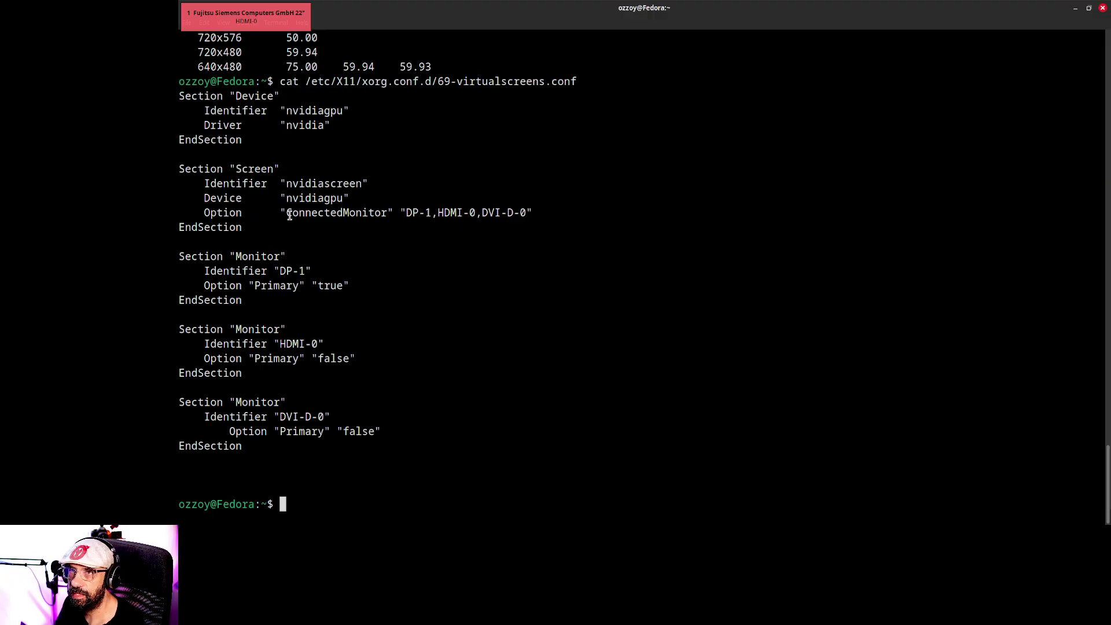
# Examine the ConnectedMonitor option with its output names and the Monitor sections below it.
pyautogui.moveTo(289, 213); pyautogui.dragTo(474, 214)
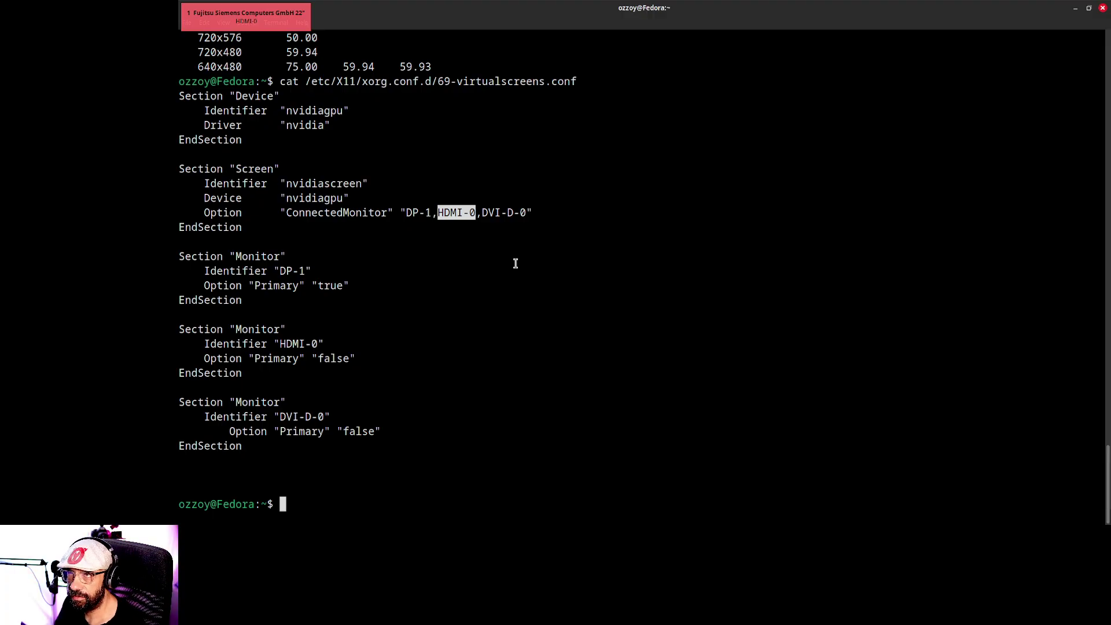
pyautogui.moveTo(482, 213); pyautogui.dragTo(526, 215)
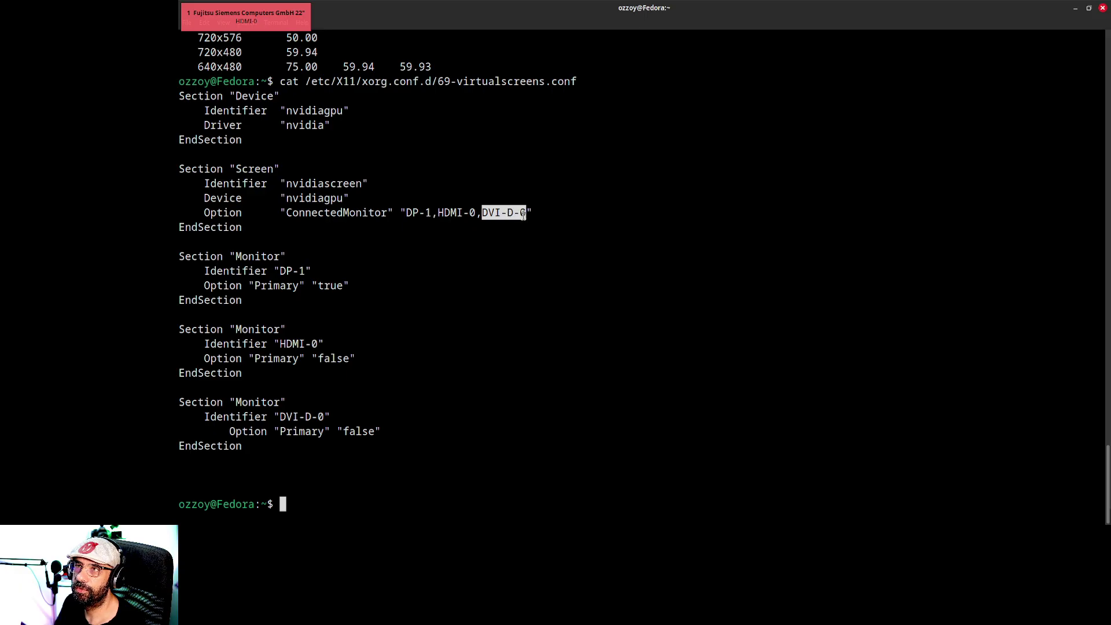
pyautogui.click(537, 244)
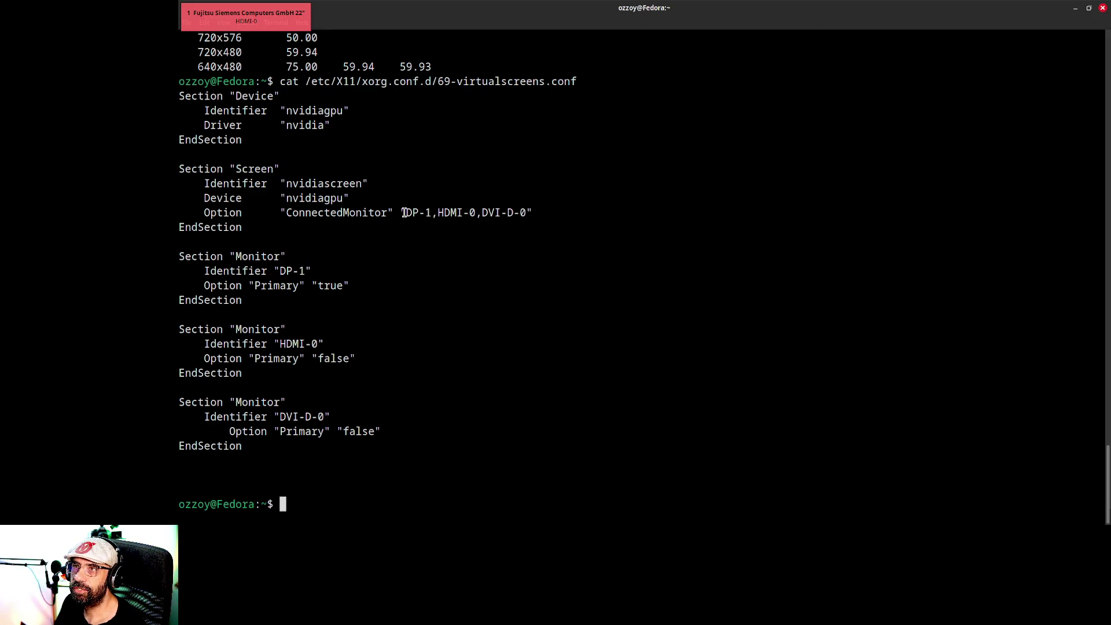
pyautogui.moveTo(403, 213); pyautogui.dragTo(473, 213)
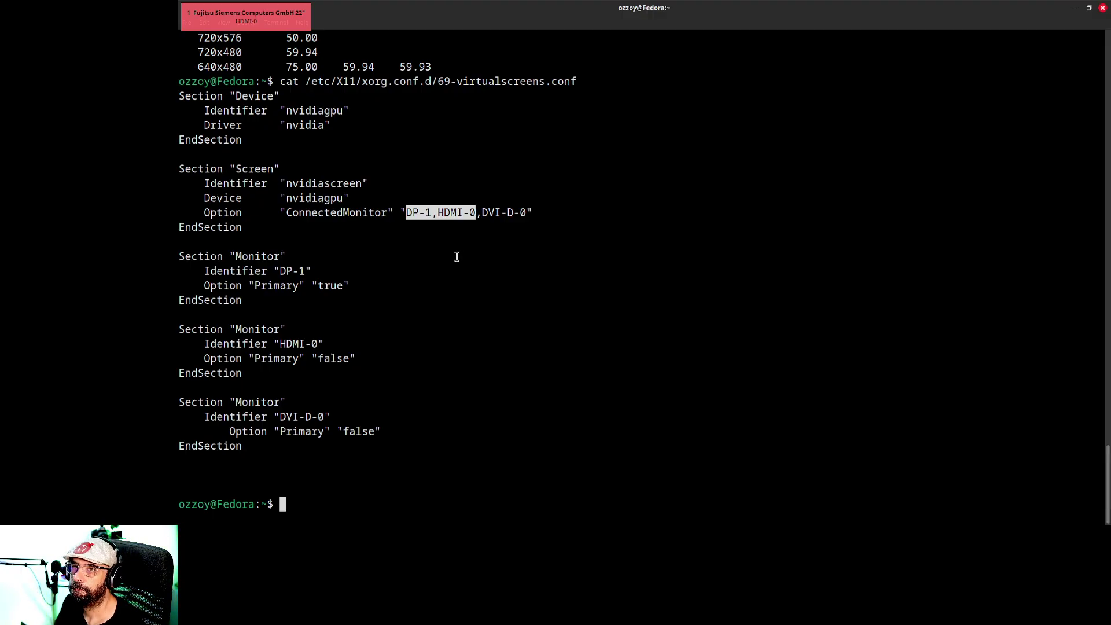
pyautogui.moveTo(260, 245); pyautogui.dragTo(413, 442)
pyautogui.click(412, 398)
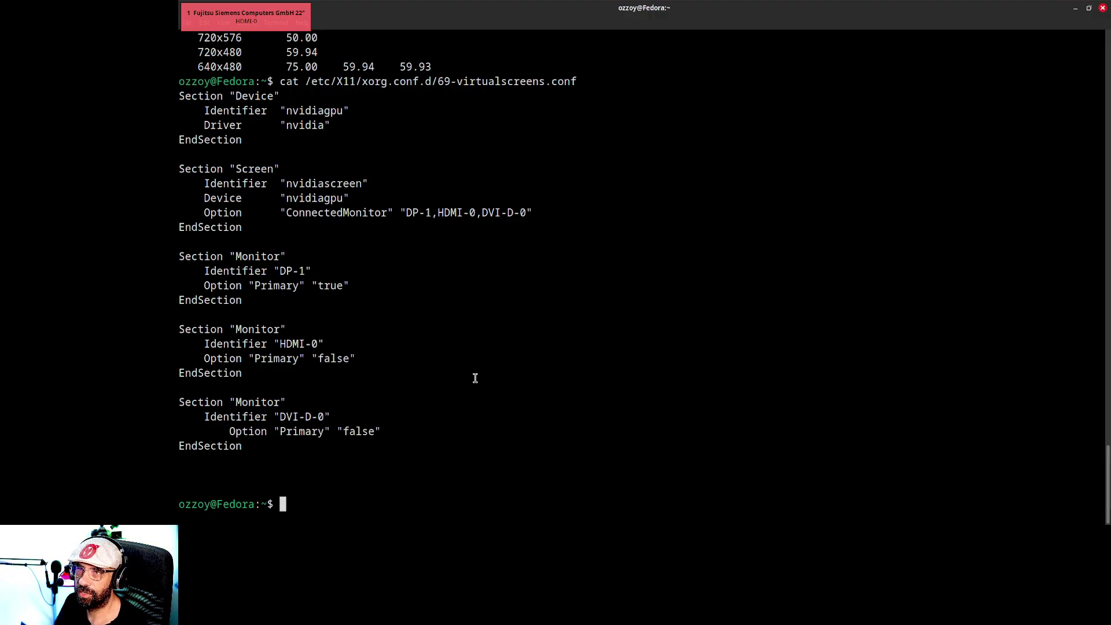
# Open /etc/X11/xorg.conf.d/69-virtualscreens.conf in vi.
pyautogui.press('Up')
pyautogui.press('Home')
pyautogui.press('Delete')
pyautogui.press('Delete')
pyautogui.press('Delete')
pyautogui.press('Delete')
pyautogui.write('v')
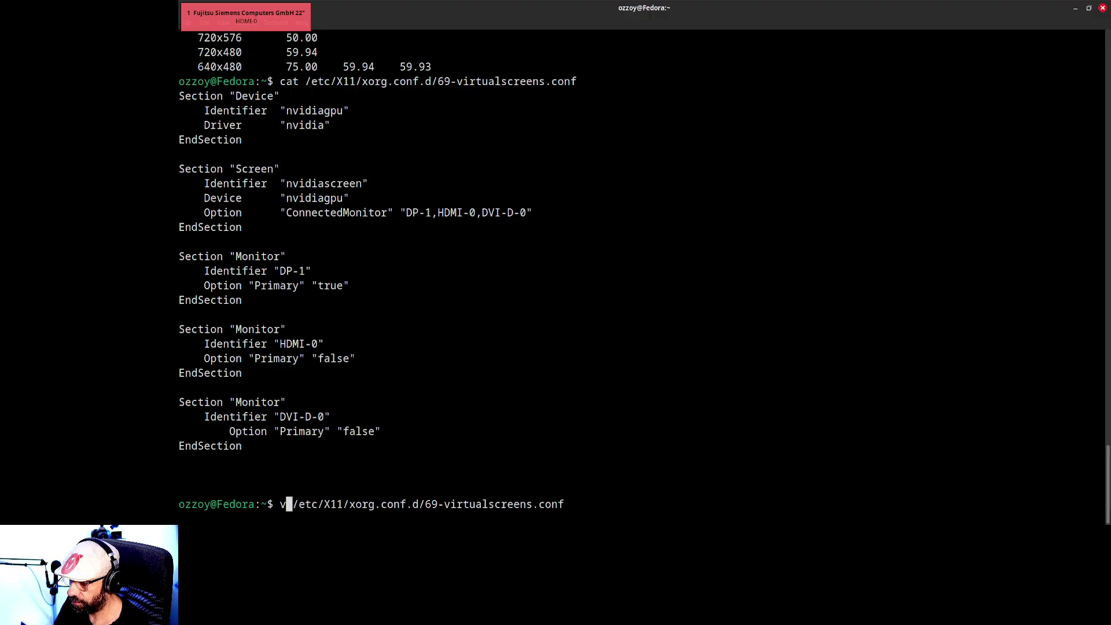
pyautogui.write('i')
pyautogui.press('Return')
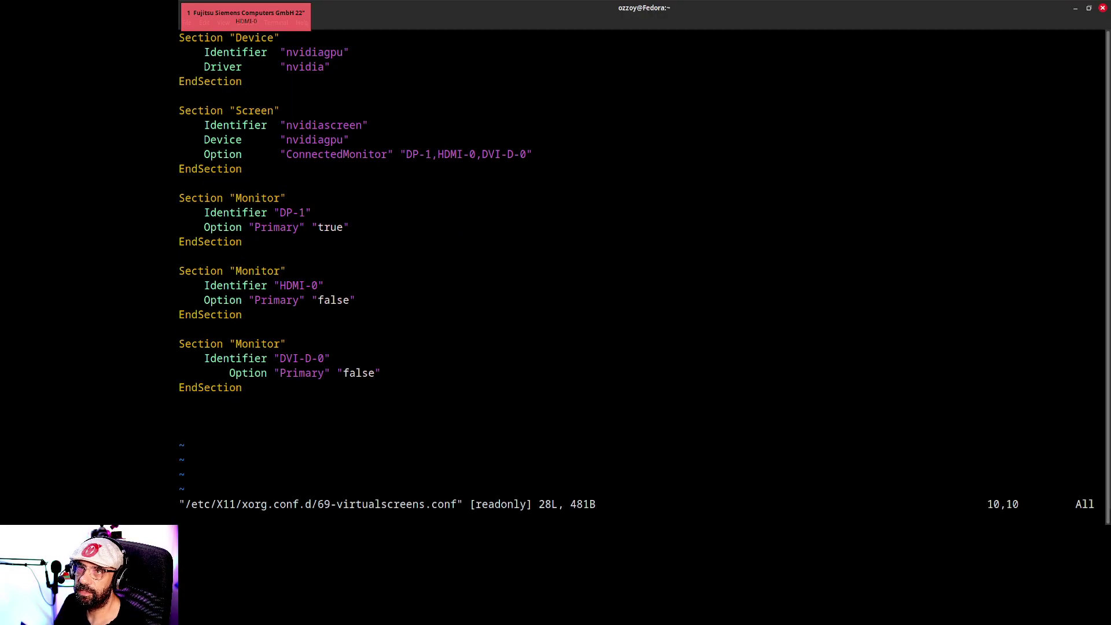
pyautogui.press('Down')
pyautogui.press('Down')
pyautogui.press('Down')
pyautogui.press('Down')
pyautogui.press('Down')
pyautogui.press('Down')
pyautogui.press('Down')
pyautogui.press('Down')
pyautogui.press('Down')
pyautogui.press('Down')
pyautogui.press('Down')
pyautogui.press('Down')
pyautogui.press('Down')
pyautogui.press('Down')
pyautogui.press('Down')
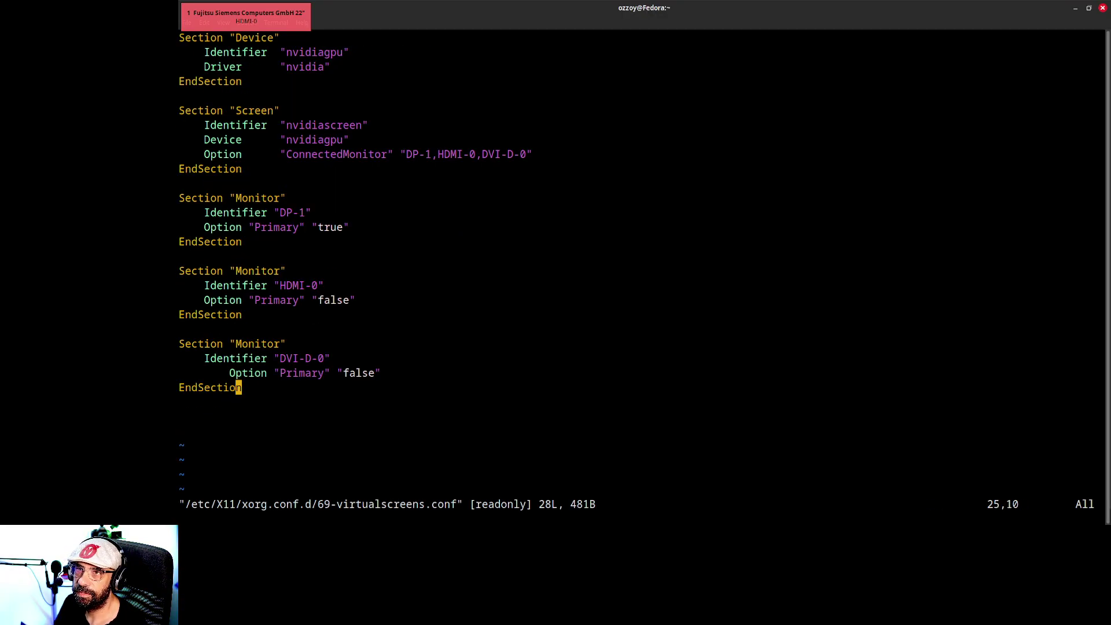
pyautogui.press('Up')
pyautogui.press('Left')
pyautogui.press('i')
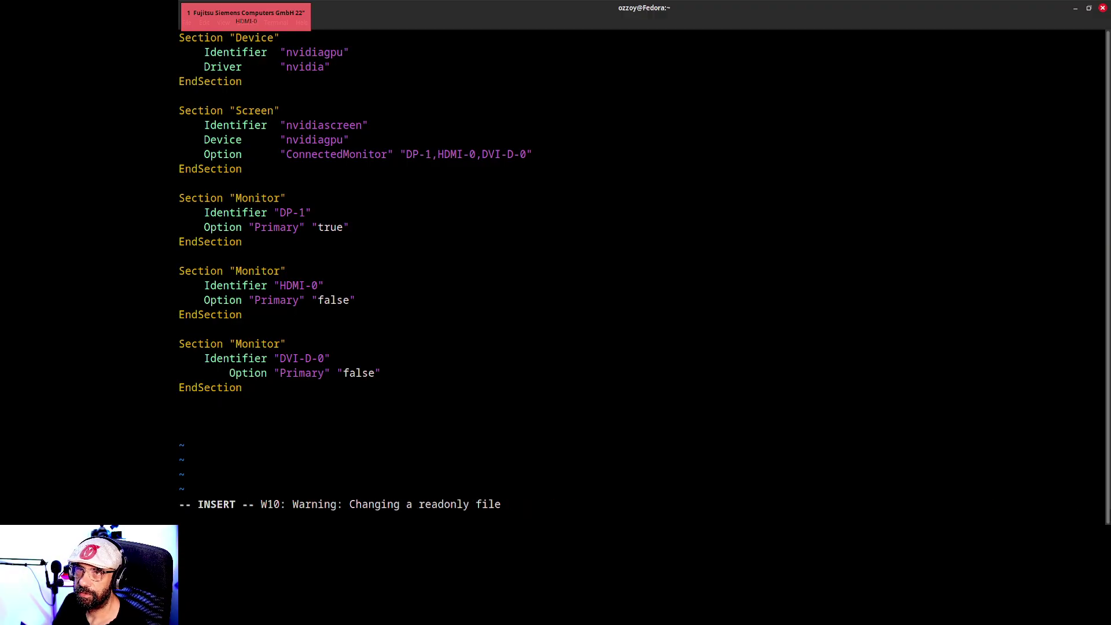
pyautogui.press('BackSpace')
pyautogui.press('Escape')
pyautogui.write(':q')
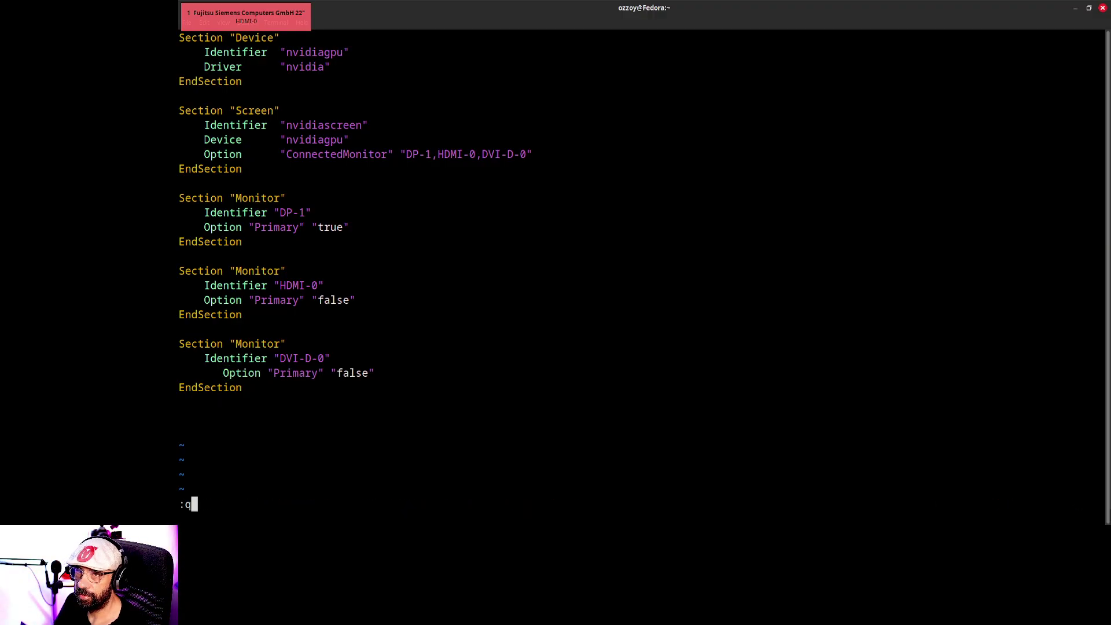
pyautogui.write('!')
pyautogui.press('Return')
# Open /etc/X11/xorg.conf.d/69-virtualscreens.conf in vim with sudo, authenticating with the account password.
pyautogui.press('Up')
pyautogui.press('Home')
pyautogui.write('sudo')
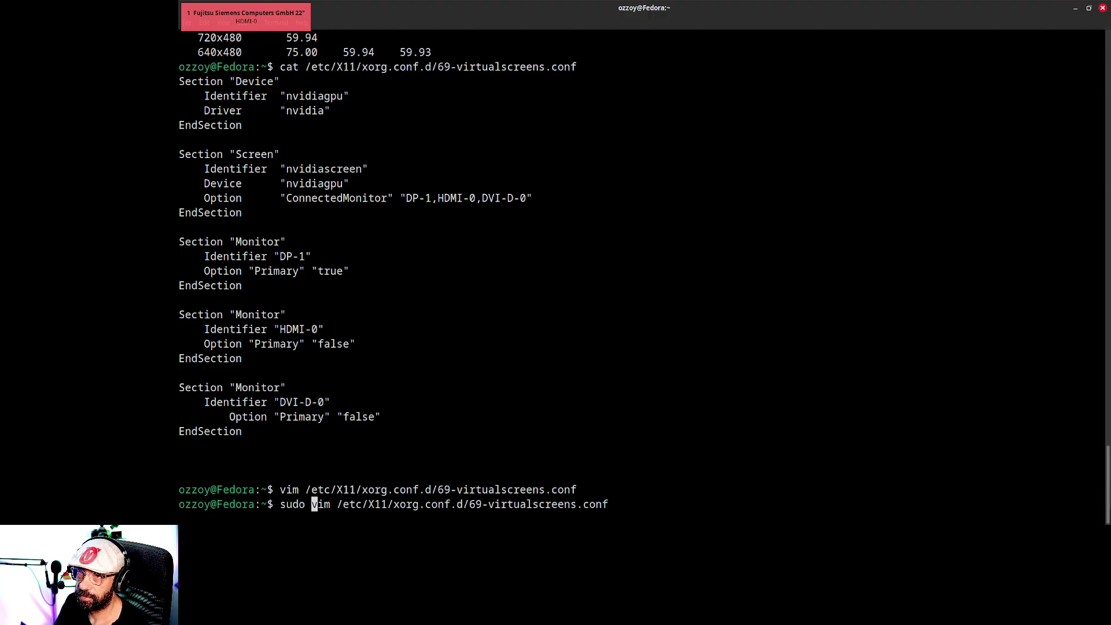
pyautogui.press('Return')
pyautogui.press('Return')
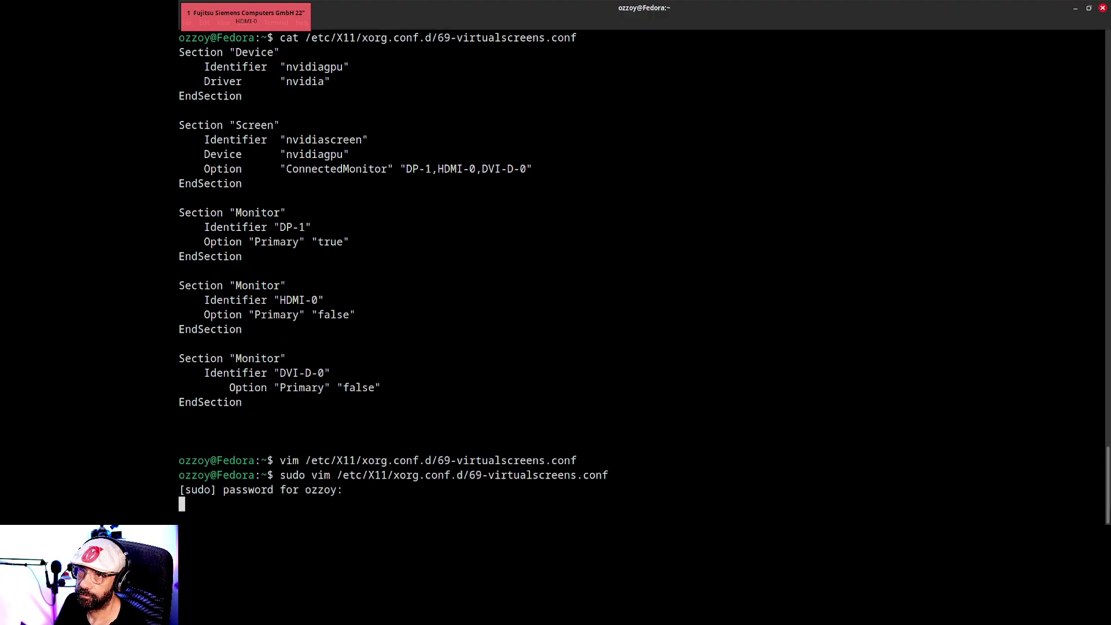
# Remove the four extra indentation spaces before the Primary option in the DVI-D-0 Monitor section, and save the file.
pyautogui.press('j')
pyautogui.press('j')
pyautogui.press('j')
pyautogui.press('j')
pyautogui.press('j')
pyautogui.press('j')
pyautogui.press('j')
pyautogui.press('j')
pyautogui.press('j')
pyautogui.press('j')
pyautogui.press('j')
pyautogui.press('j')
pyautogui.press('j')
pyautogui.press('j')
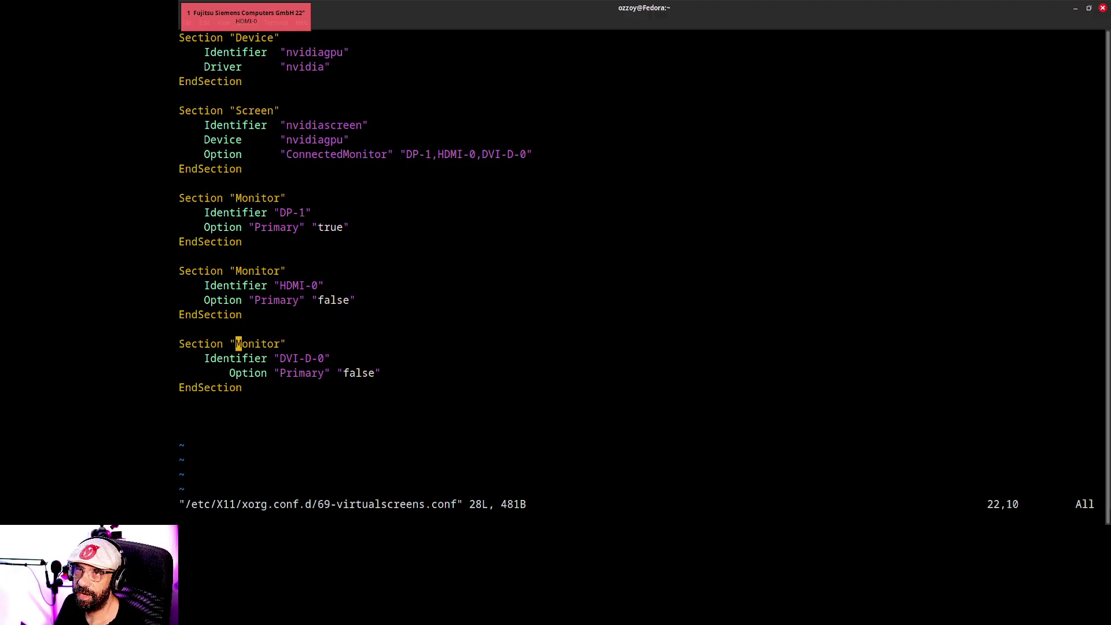
pyautogui.press('i')
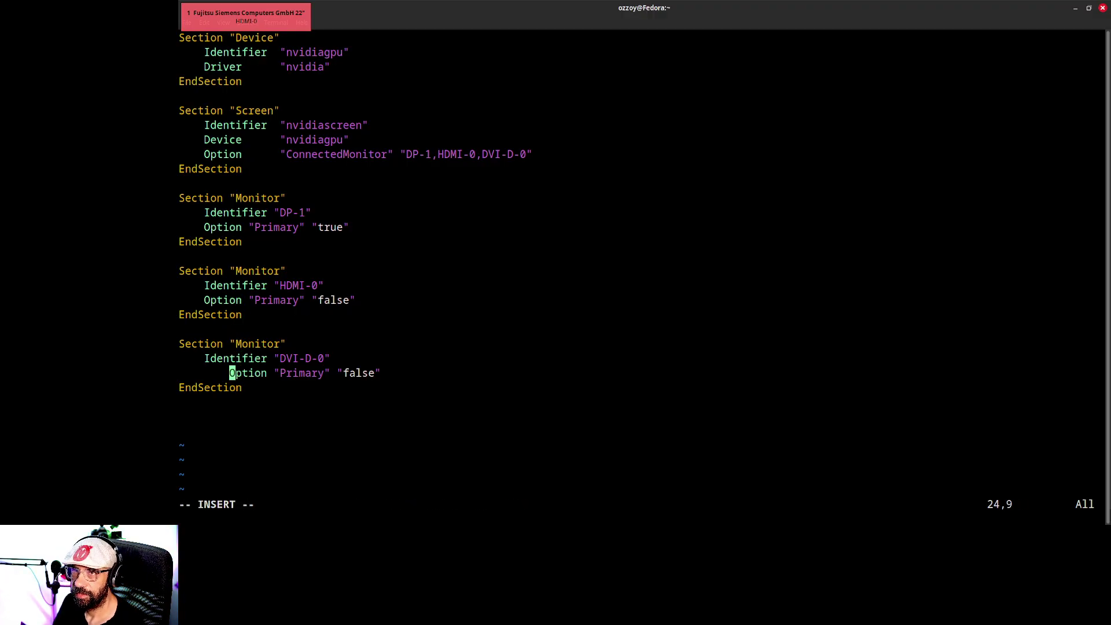
pyautogui.press('BackSpace')
pyautogui.press('BackSpace')
pyautogui.press('BackSpace')
pyautogui.press('BackSpace')
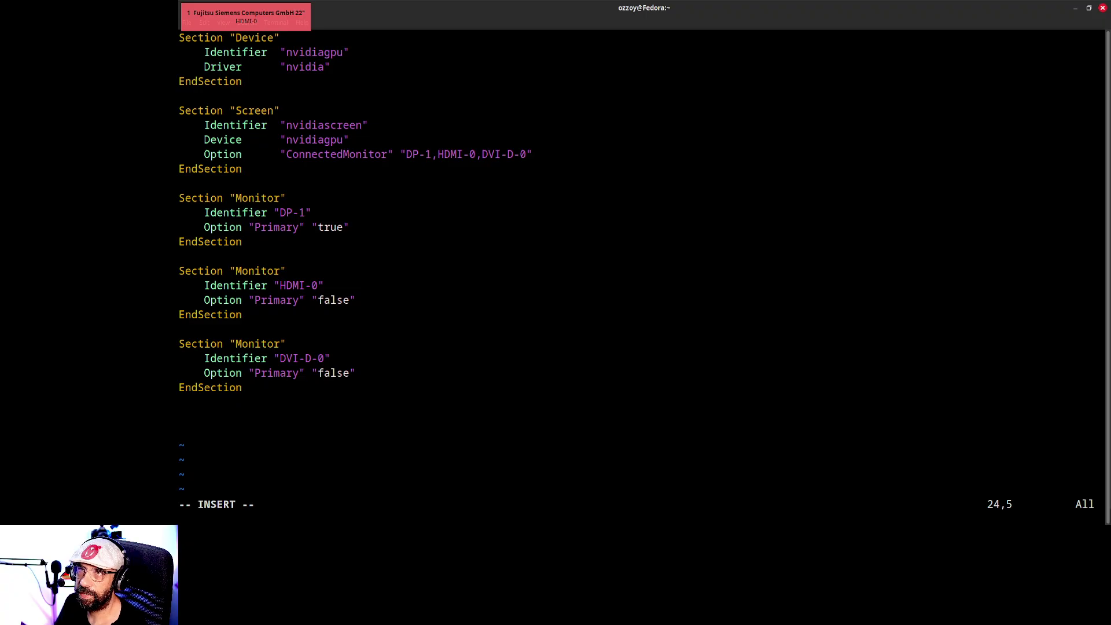
pyautogui.press('Escape')
pyautogui.write(':wq!')
pyautogui.press('Return')
# Print /etc/X11/xorg.conf.d/69-virtualscreens.conf with cat and examine the Monitor sections and the DP-1 Primary value.
pyautogui.press('Up')
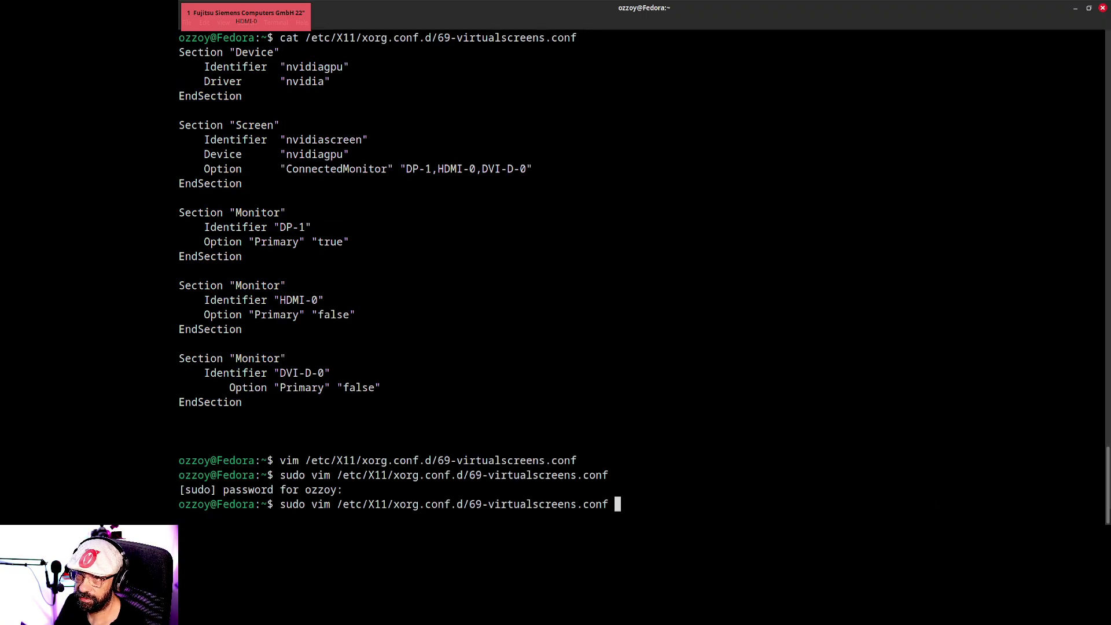
pyautogui.press('Up')
pyautogui.press('Return')
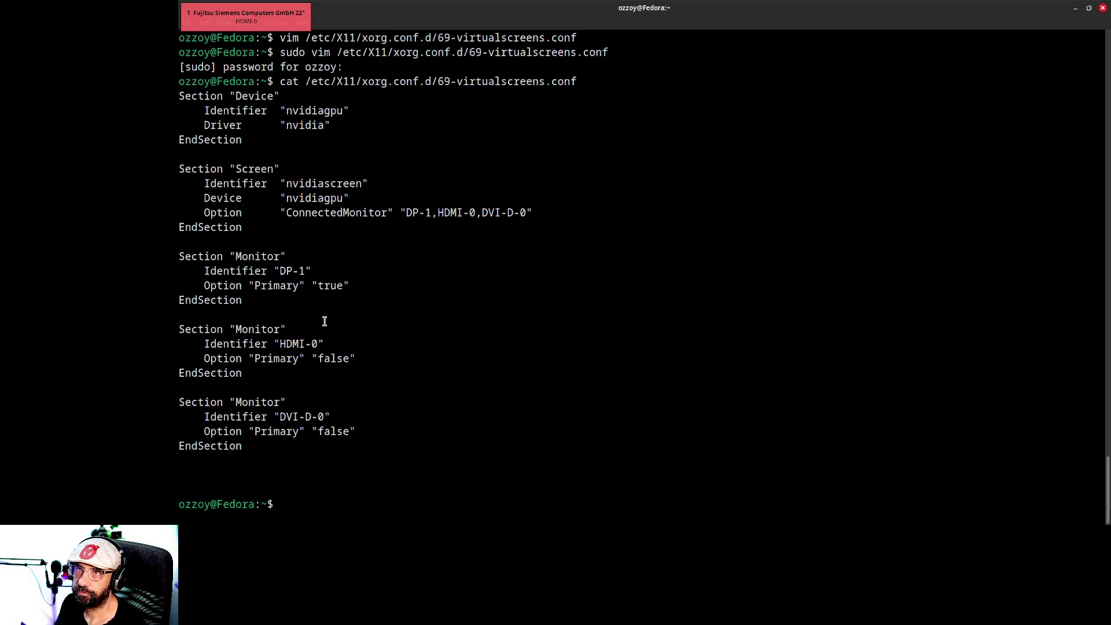
pyautogui.moveTo(179, 253); pyautogui.dragTo(407, 442)
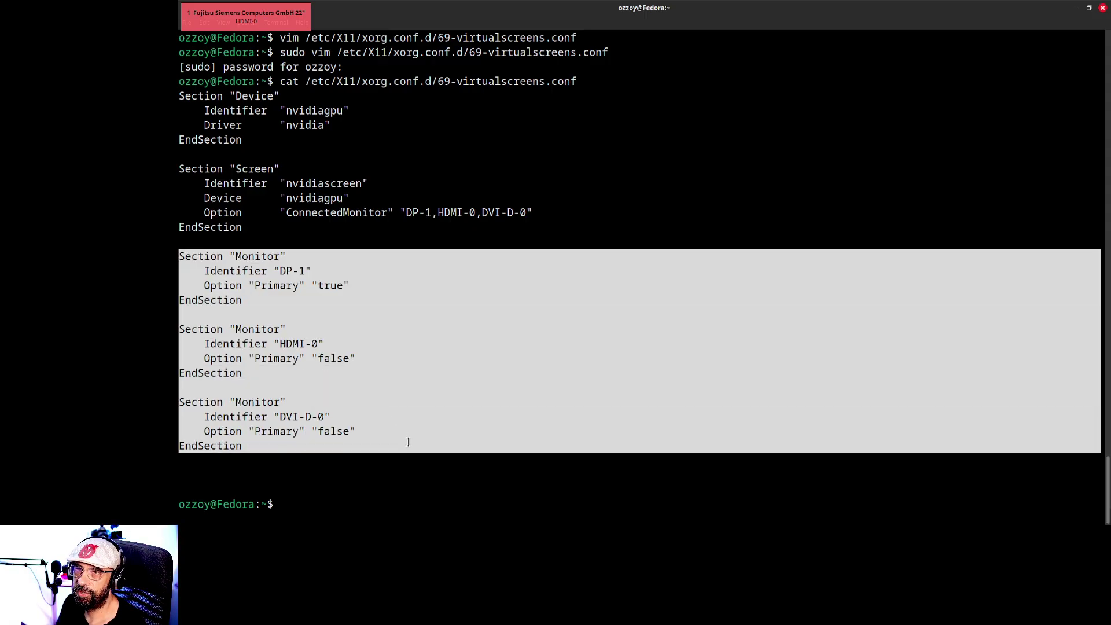
pyautogui.click(409, 405)
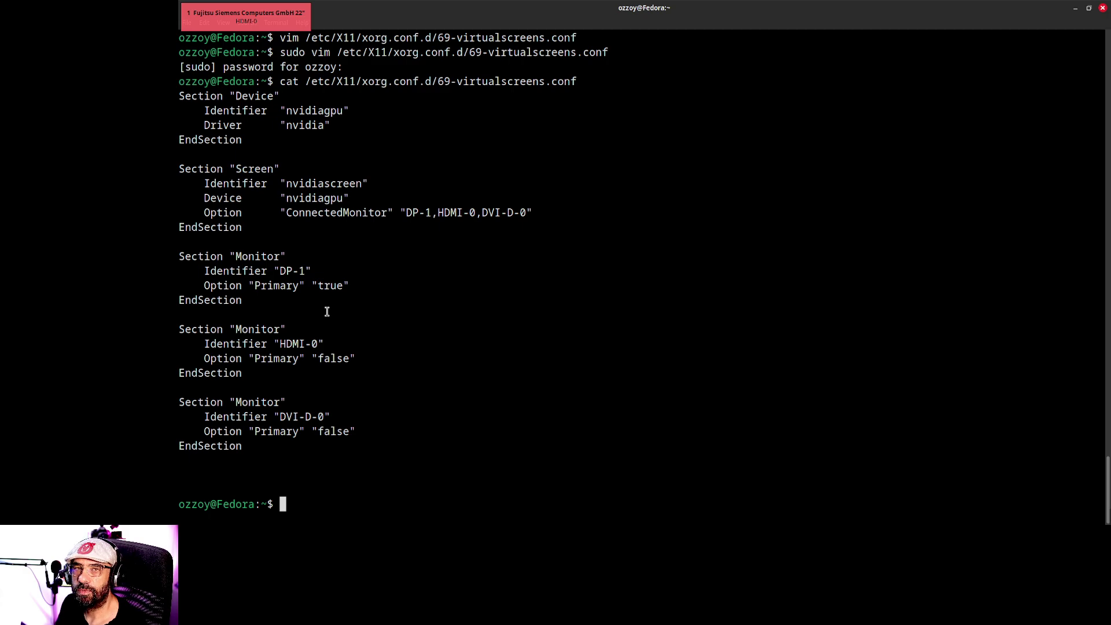
pyautogui.doubleClick(331, 286)
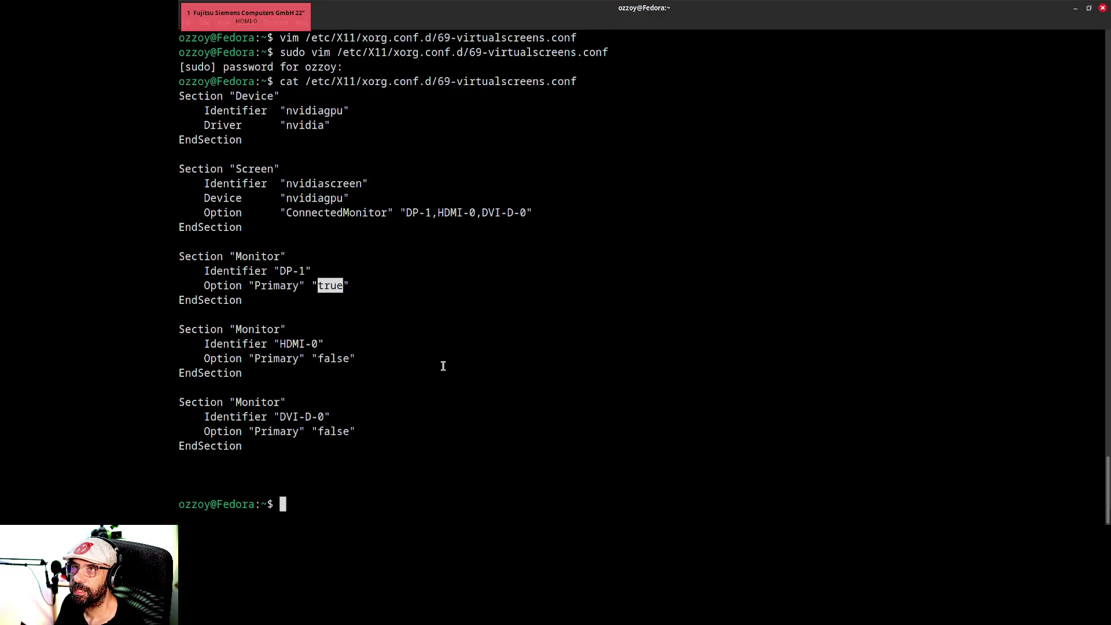
# Compare the ConnectedMonitor output names with the Monitor section identifiers, and check the configuration's file name in the cat command.
pyautogui.moveTo(406, 213); pyautogui.dragTo(528, 213)
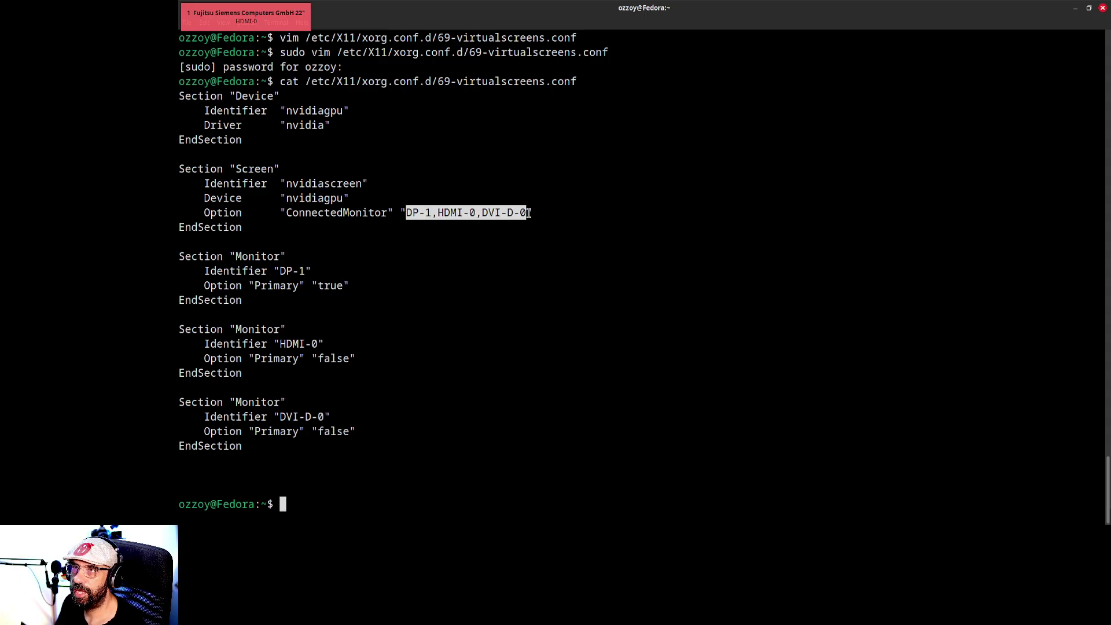
pyautogui.click(431, 212)
pyautogui.moveTo(407, 213); pyautogui.dragTo(527, 213)
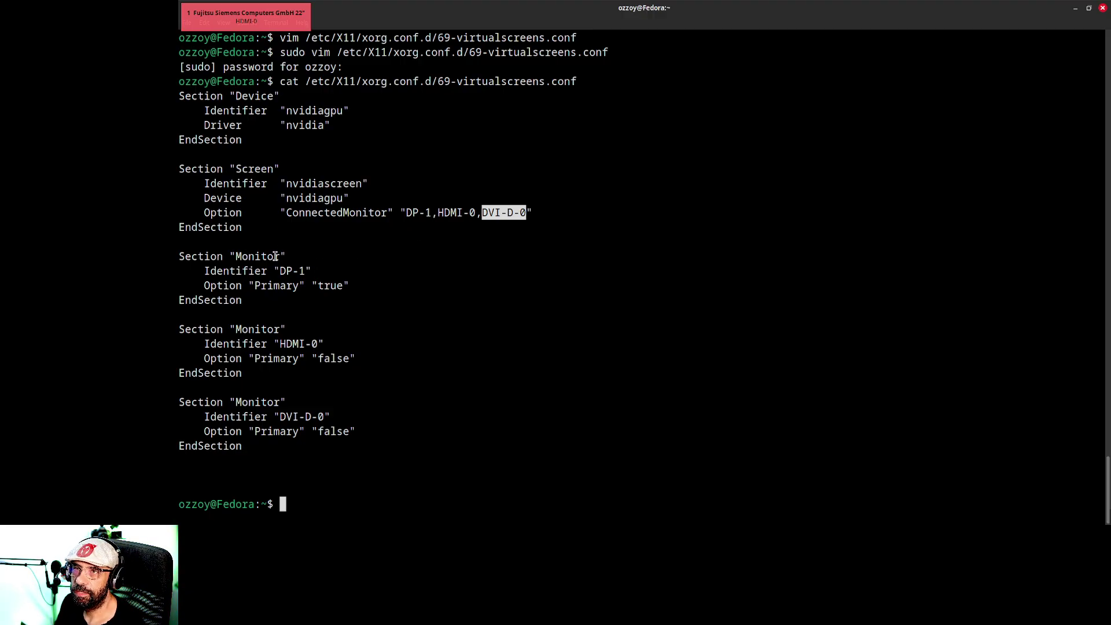
pyautogui.moveTo(279, 271); pyautogui.dragTo(304, 271)
pyautogui.moveTo(286, 344); pyautogui.dragTo(326, 344)
pyautogui.click(423, 332)
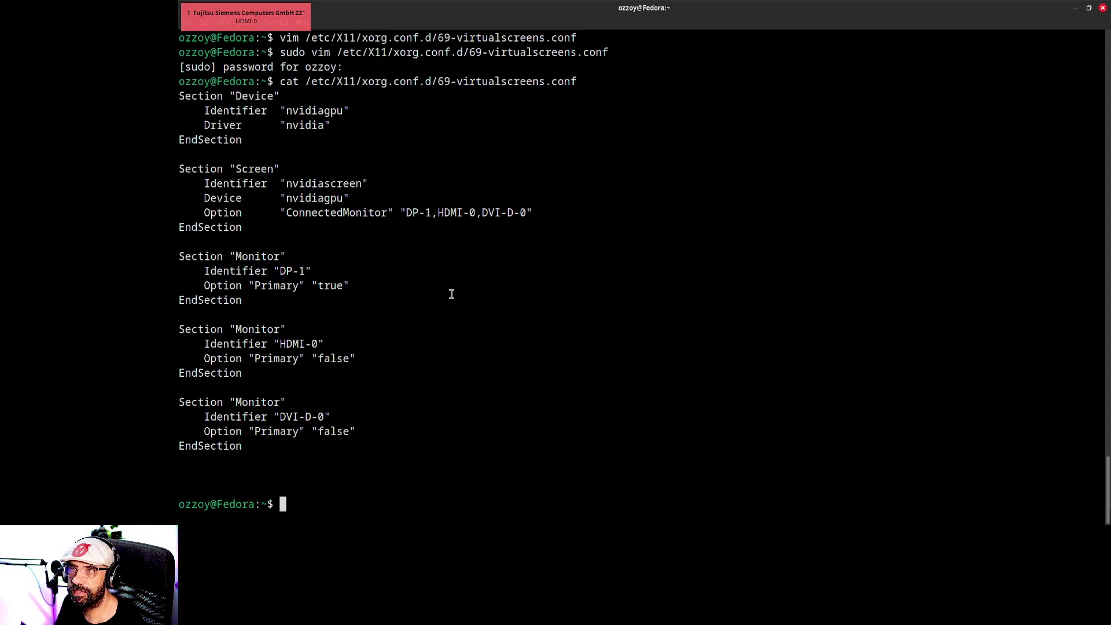
pyautogui.moveTo(438, 83); pyautogui.dragTo(575, 77)
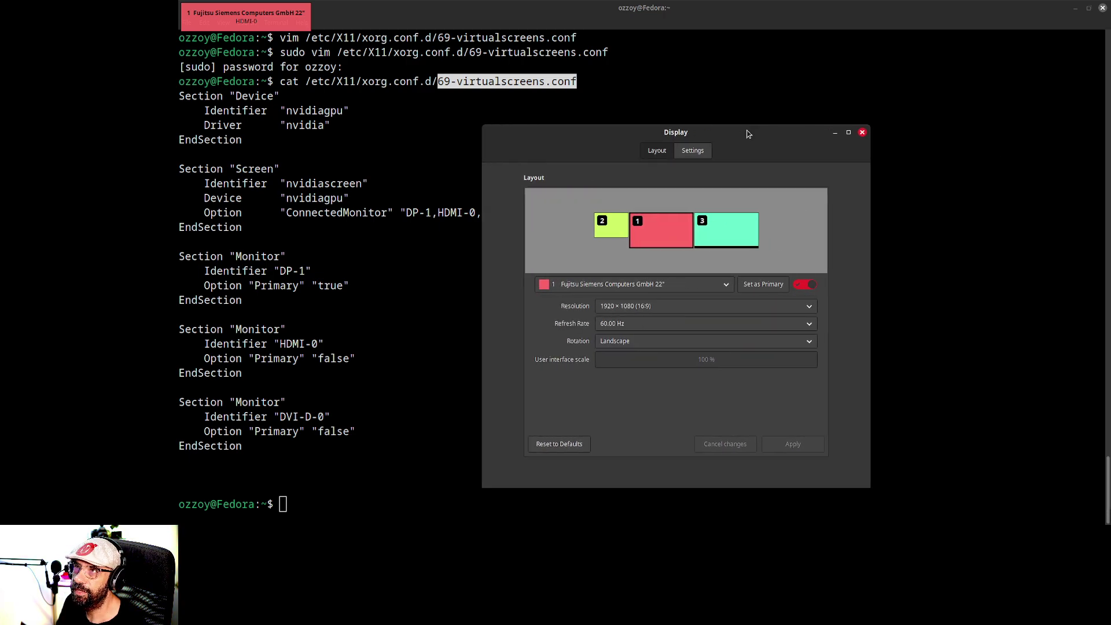
# Select display 2 in the Display settings, examine its available resolutions, and close the settings window.
pyautogui.click(618, 233)
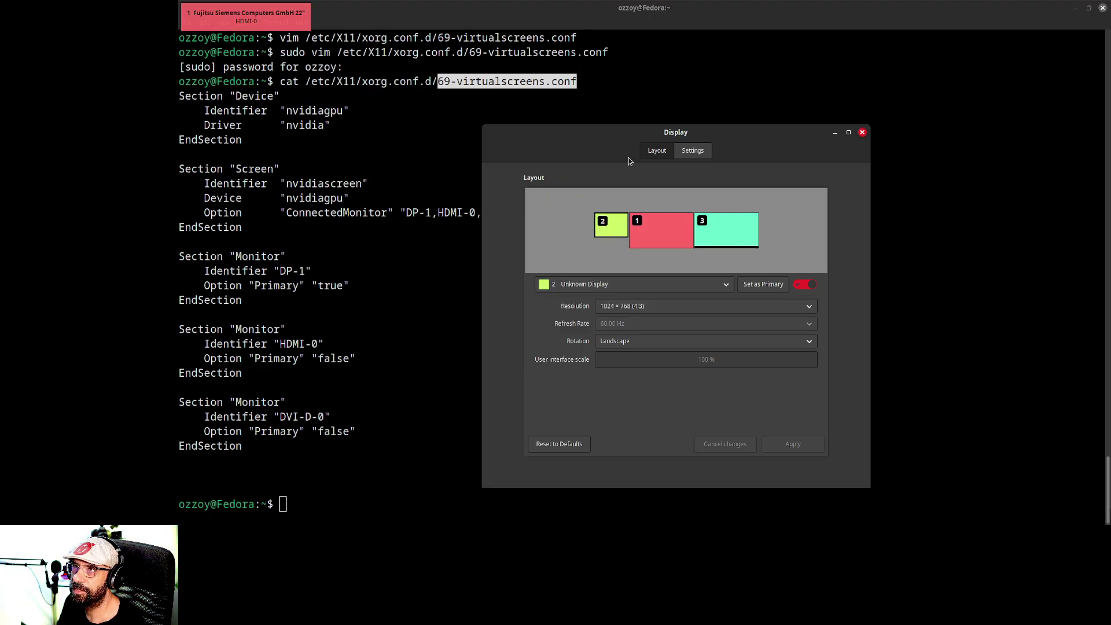
pyautogui.moveTo(623, 140); pyautogui.dragTo(698, 97)
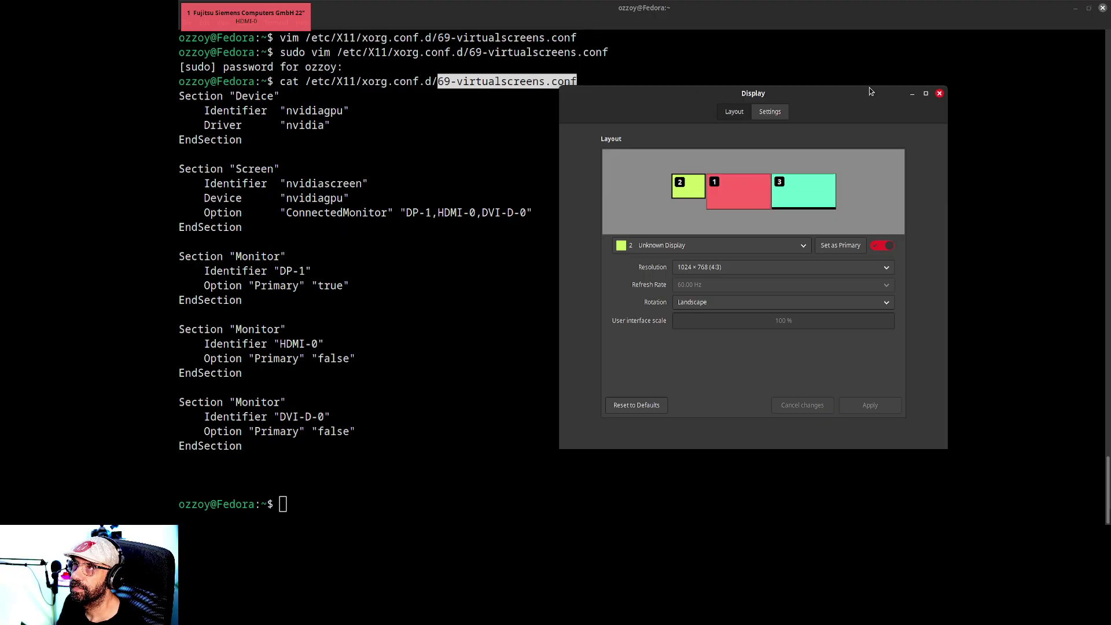
pyautogui.moveTo(888, 97); pyautogui.dragTo(953, 79)
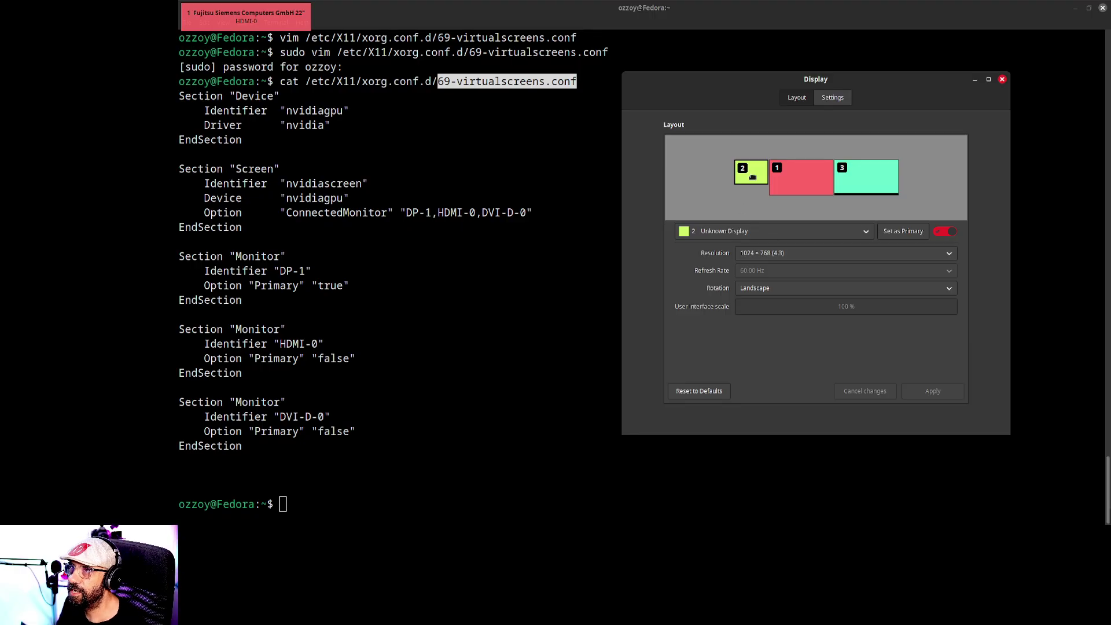
pyautogui.click(950, 254)
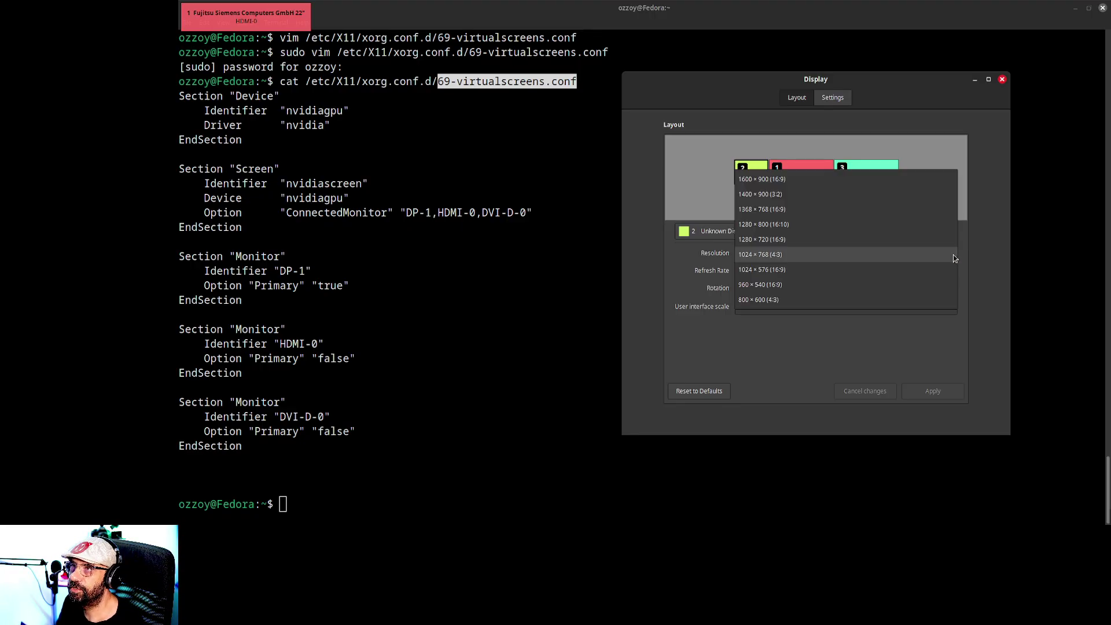
pyautogui.click(982, 311)
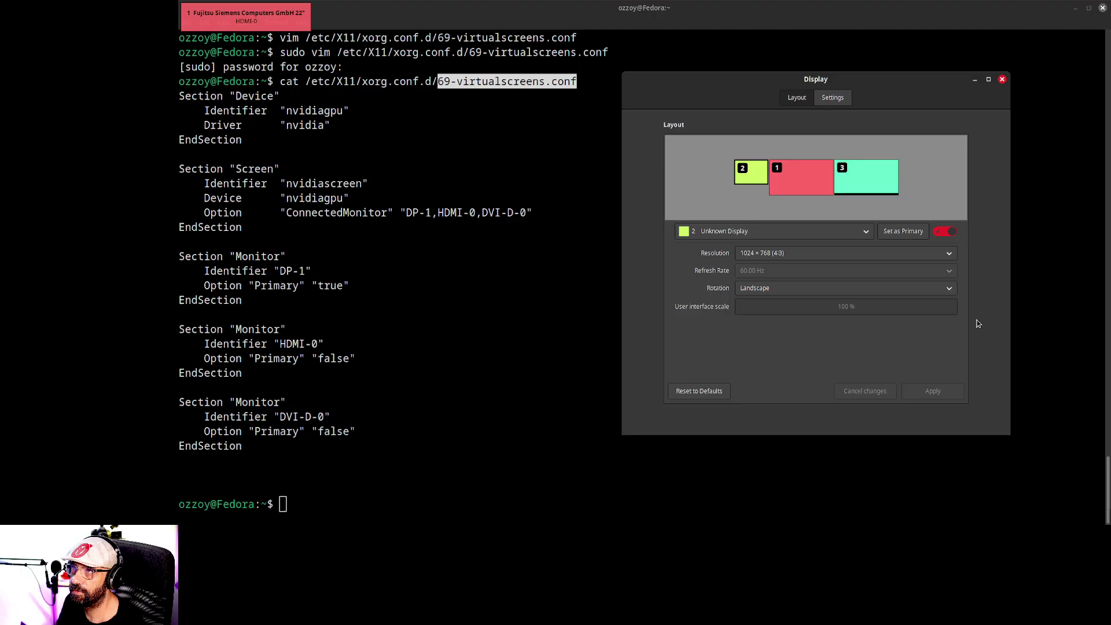
pyautogui.hotkey('alt', 'F4')
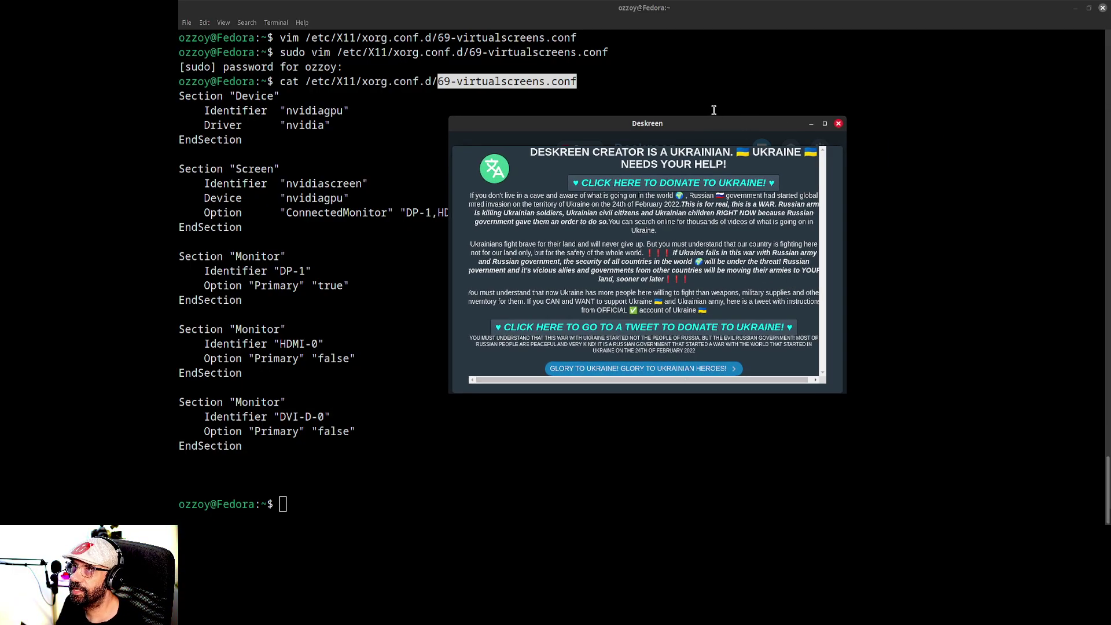
# Switch to Deskreen, dismiss the donation notice, and allow the partner device's connection request.
pyautogui.moveTo(712, 127); pyautogui.dragTo(700, 134)
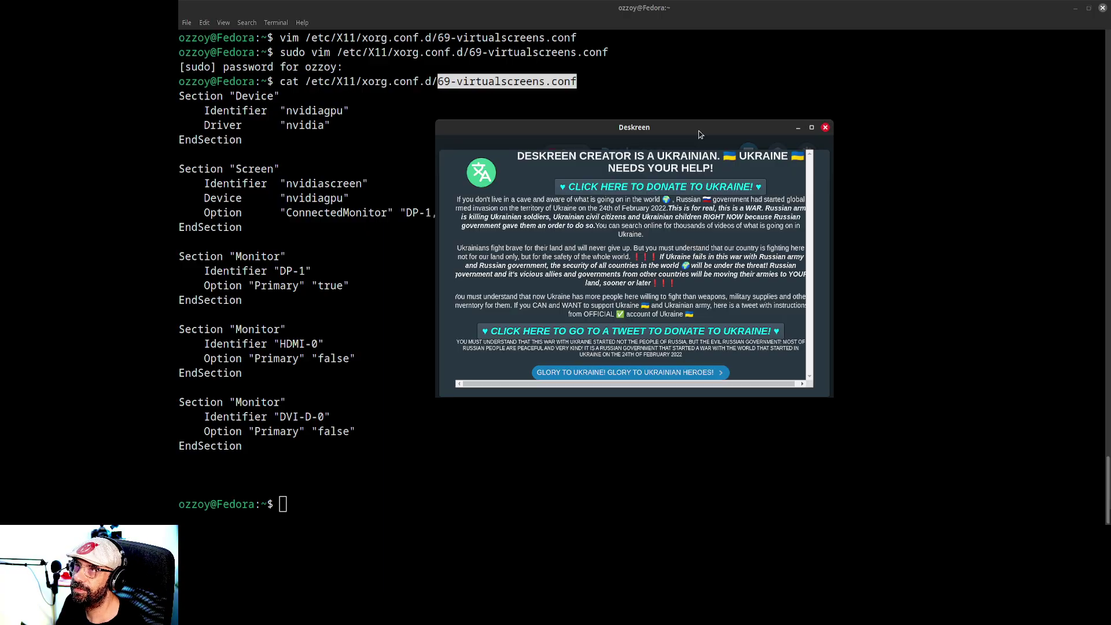
pyautogui.click(697, 376)
pyautogui.click(727, 463)
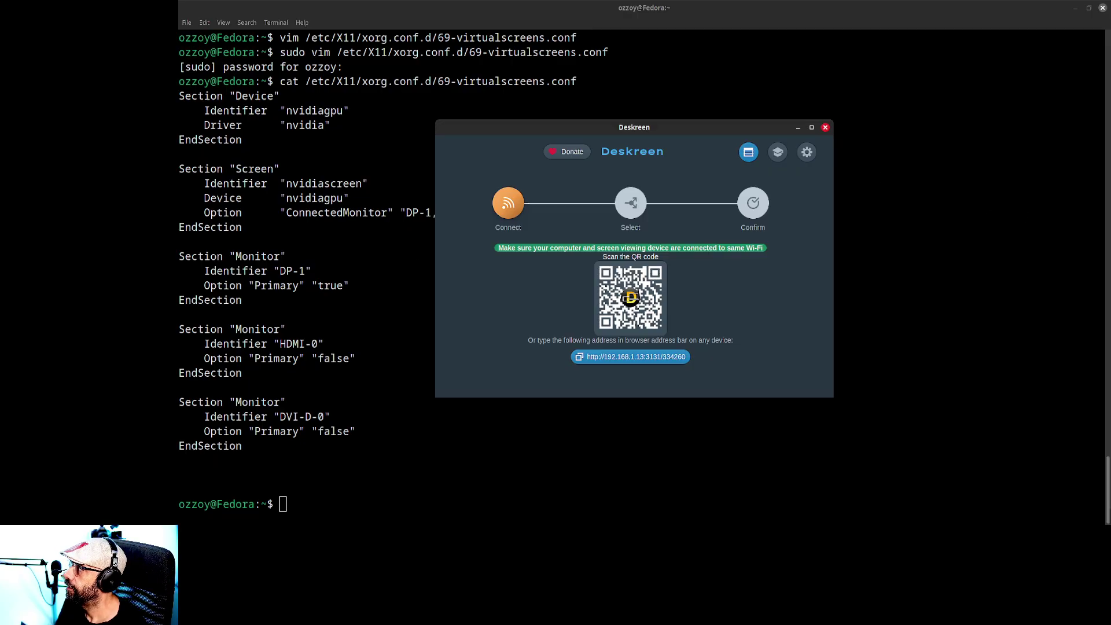
pyautogui.click(929, 381)
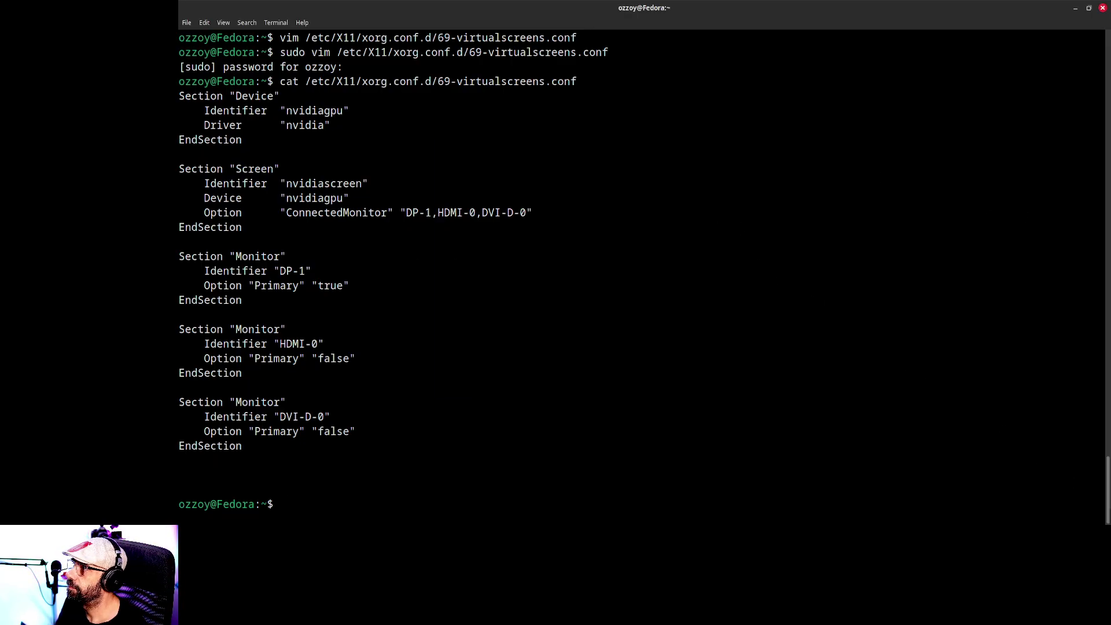
pyautogui.hotkey('alt', 'Tab')
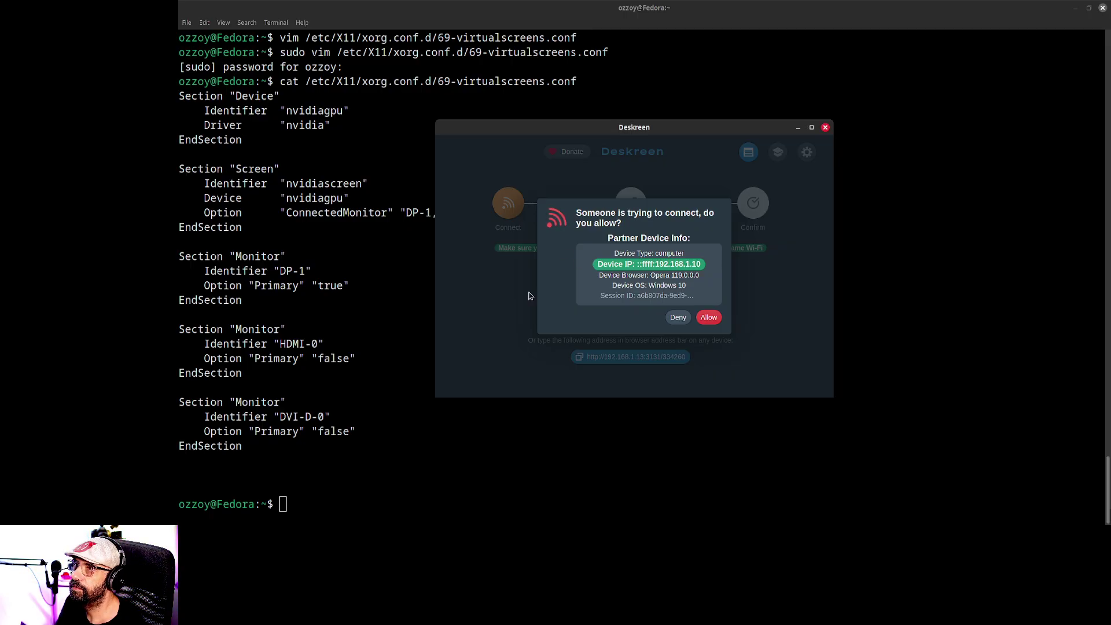
pyautogui.click(714, 321)
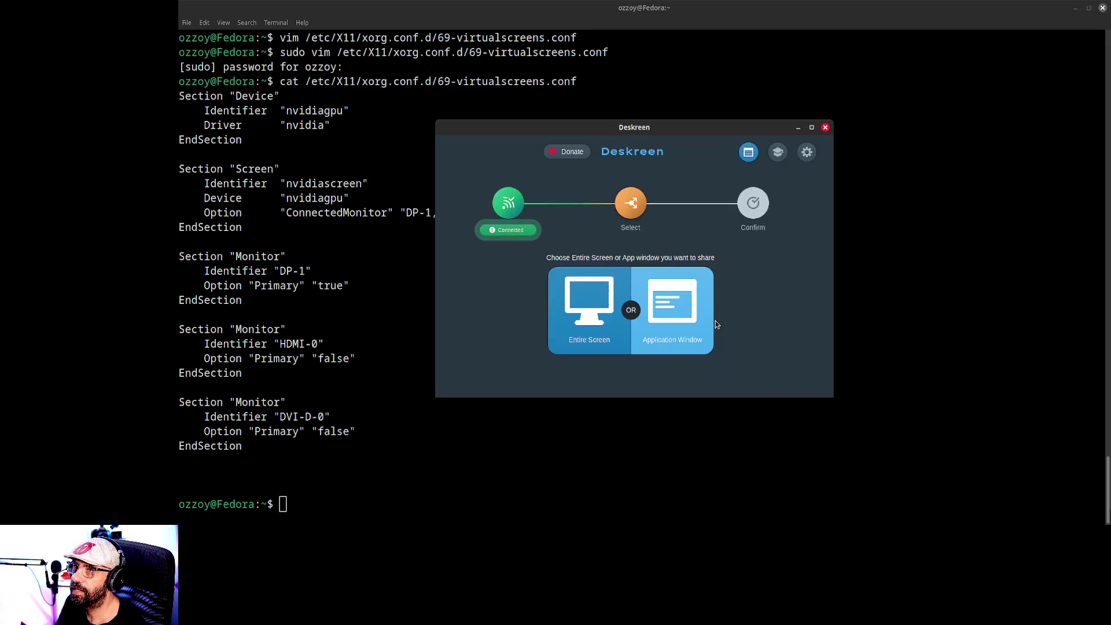
# Choose to share an entire screen, select Screen 3, and confirm sharing it with the partner device.
pyautogui.click(591, 336)
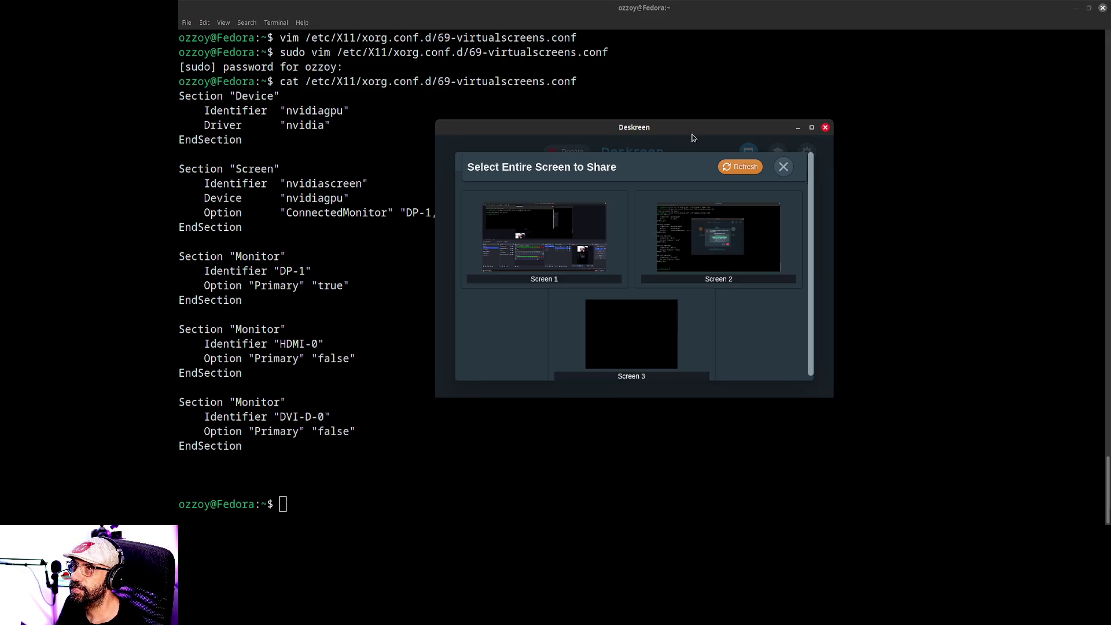
pyautogui.moveTo(691, 134); pyautogui.dragTo(718, 94)
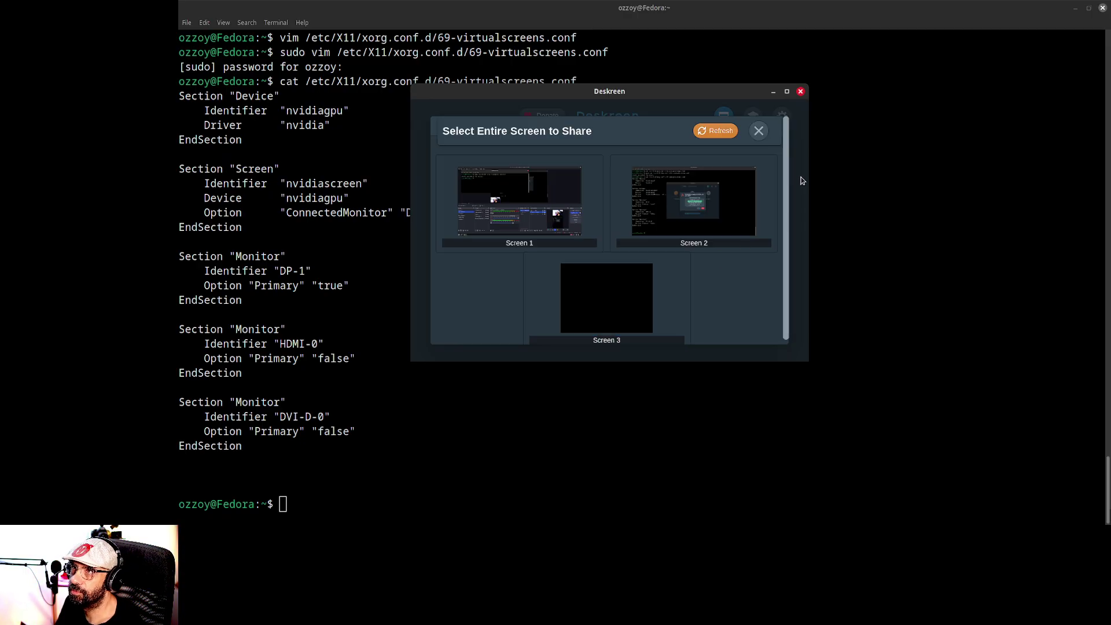
pyautogui.click(620, 301)
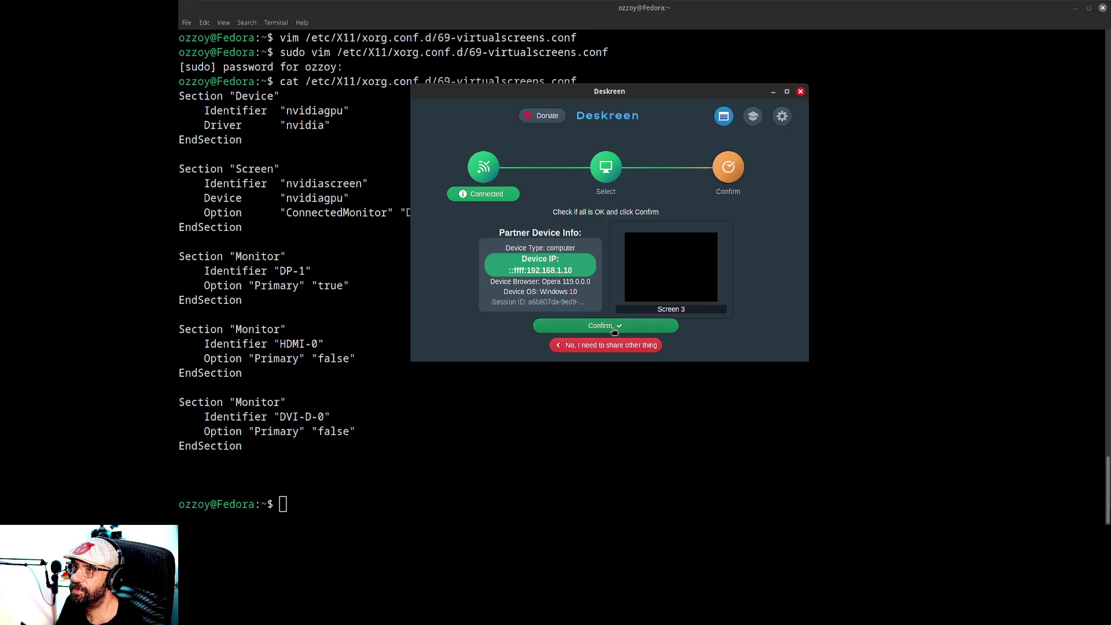
pyautogui.click(624, 326)
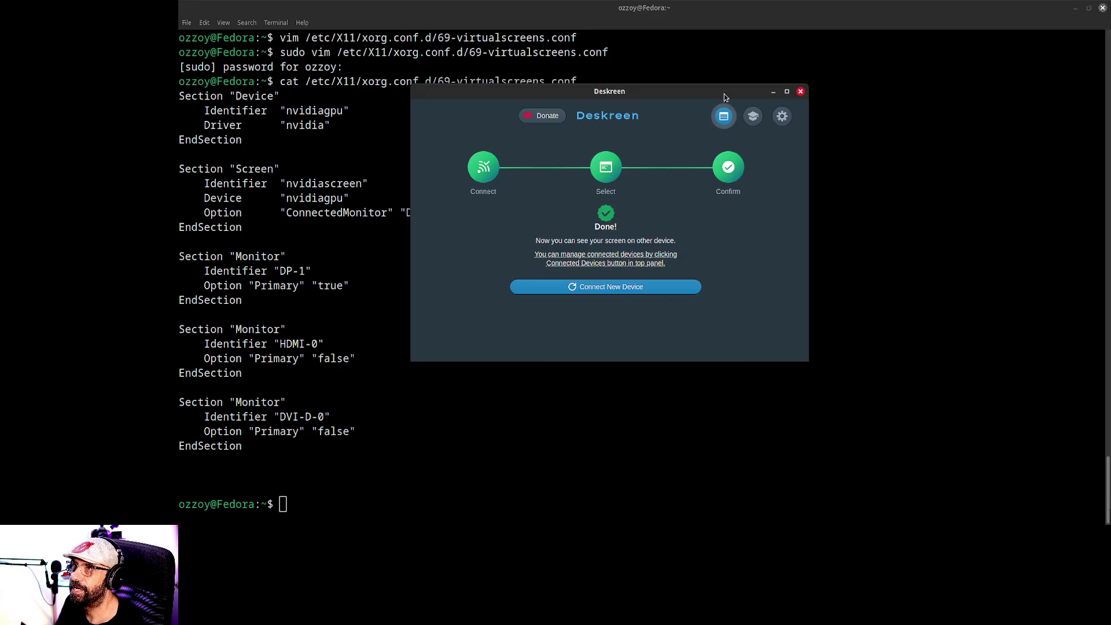
# Close the Deskreen window and switch to OBS.
pyautogui.moveTo(681, 94); pyautogui.dragTo(733, 130)
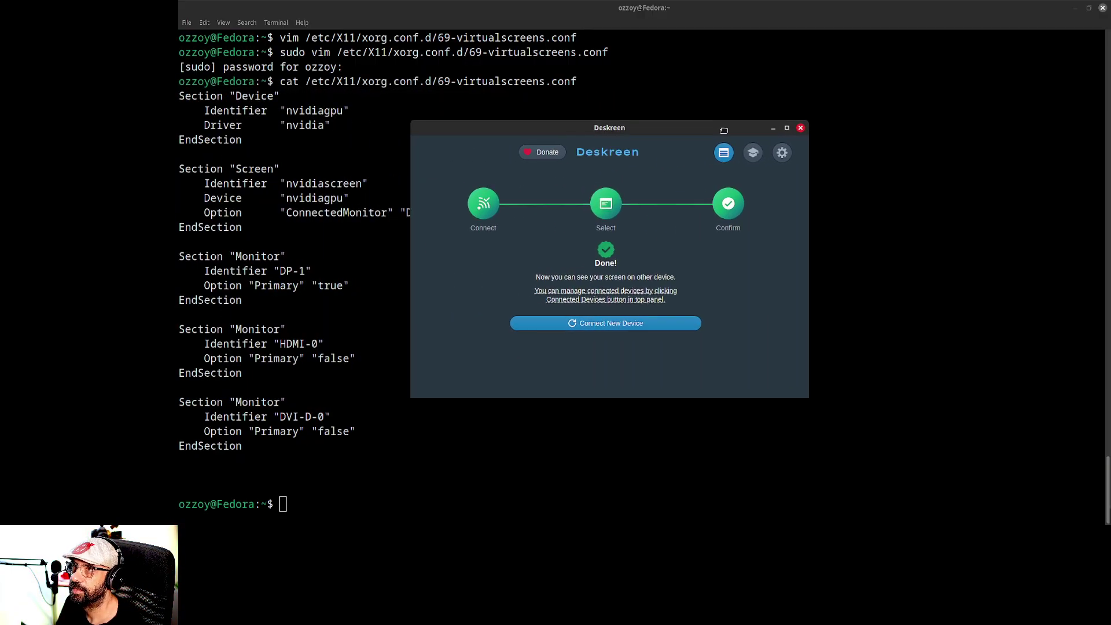
pyautogui.click(801, 127)
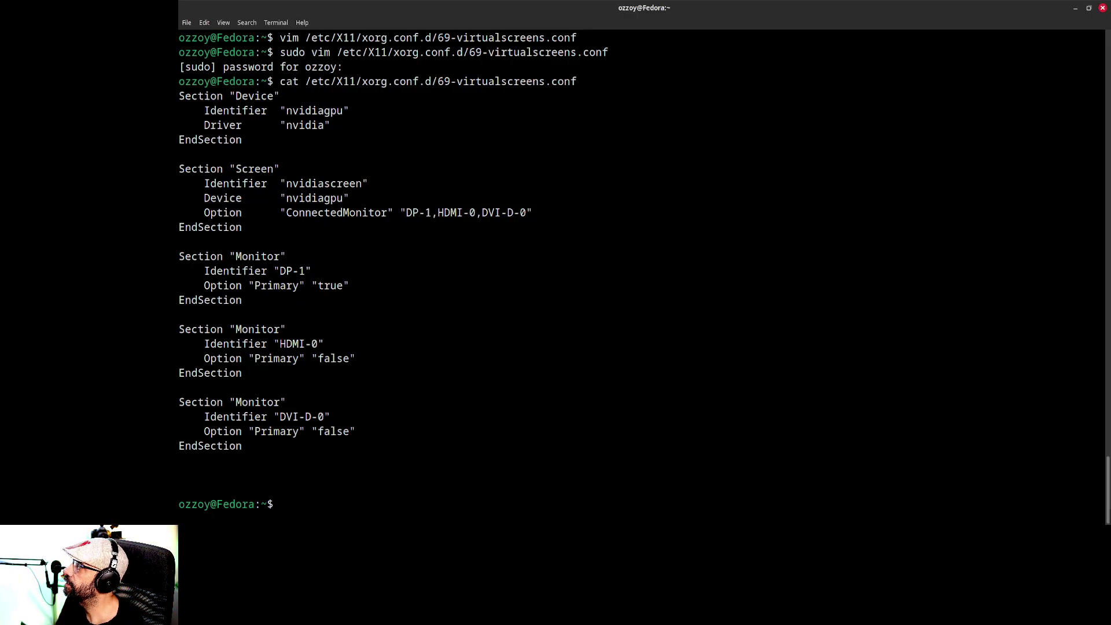
pyautogui.hotkey('alt', 'Tab')
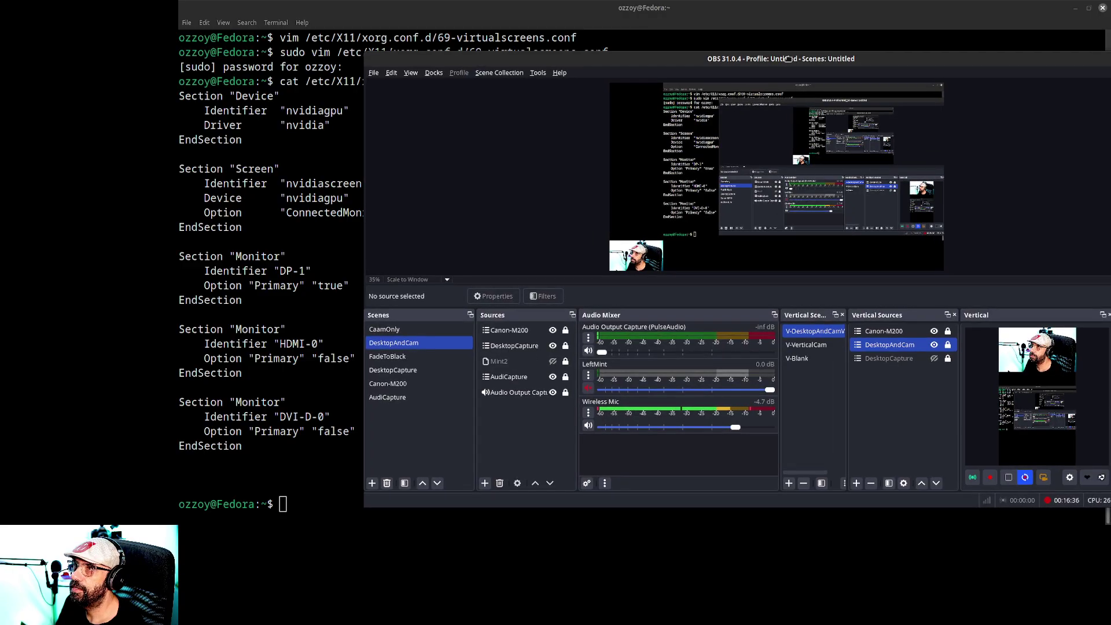
pyautogui.click(486, 482)
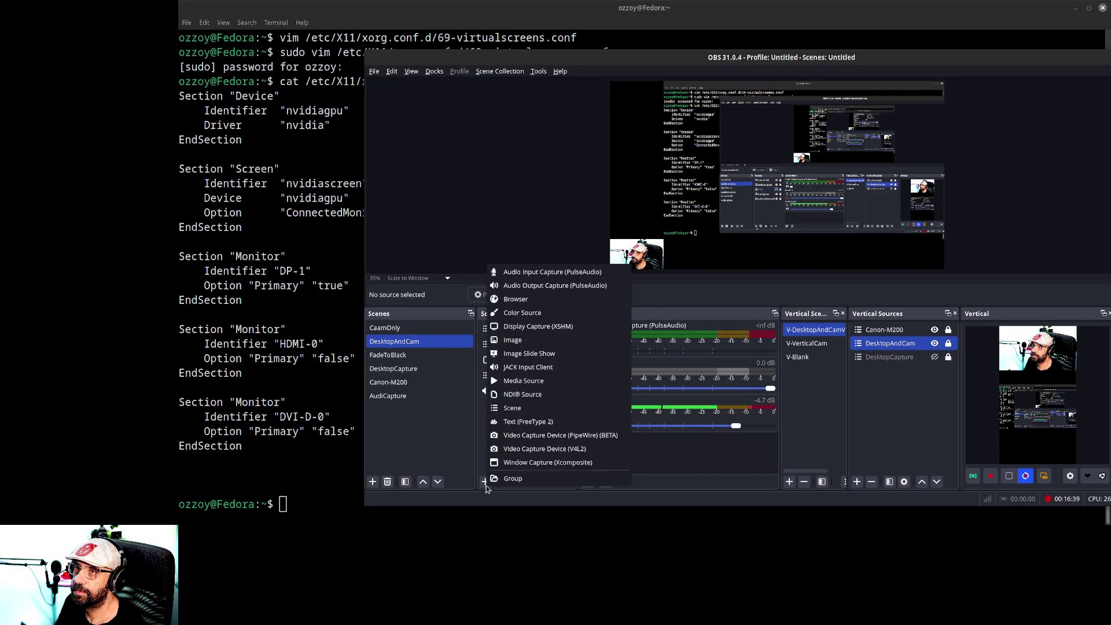
pyautogui.click(559, 454)
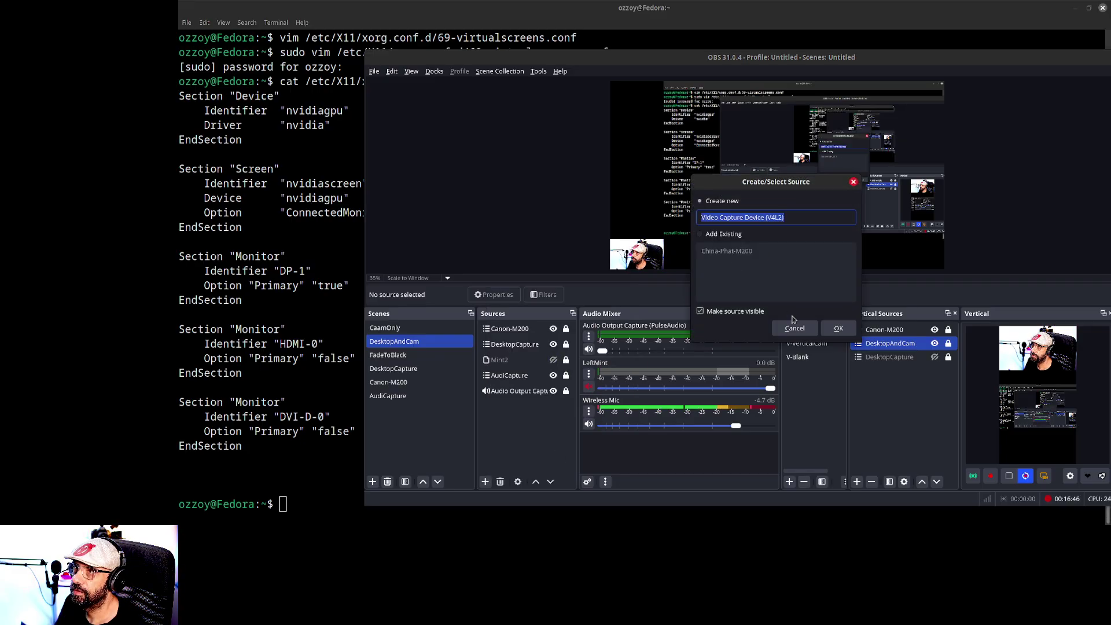
pyautogui.click(838, 329)
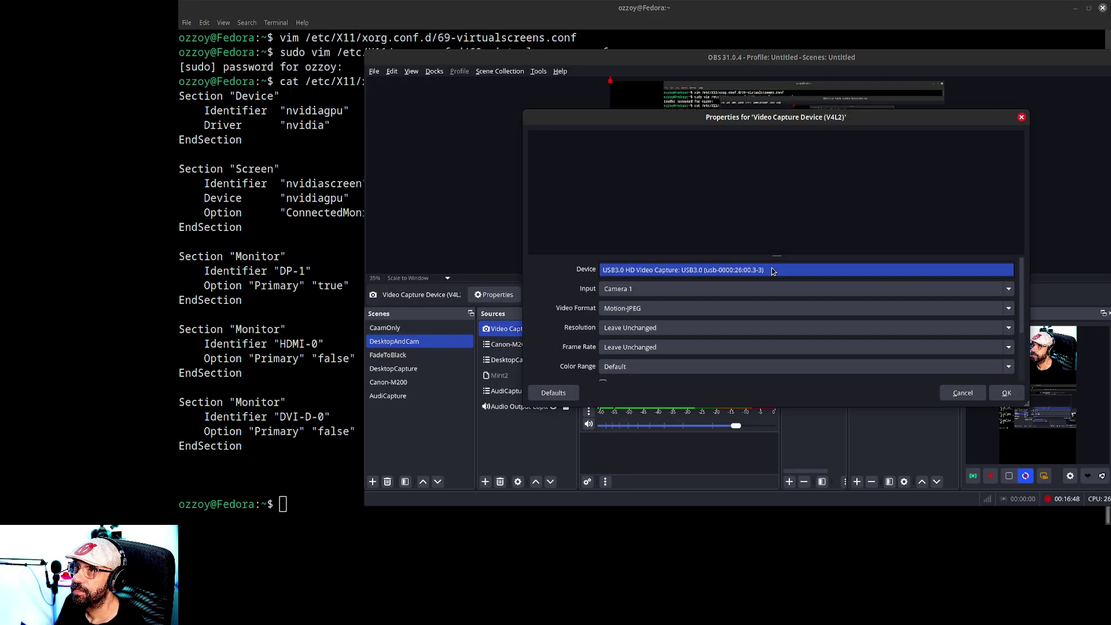
pyautogui.click(963, 393)
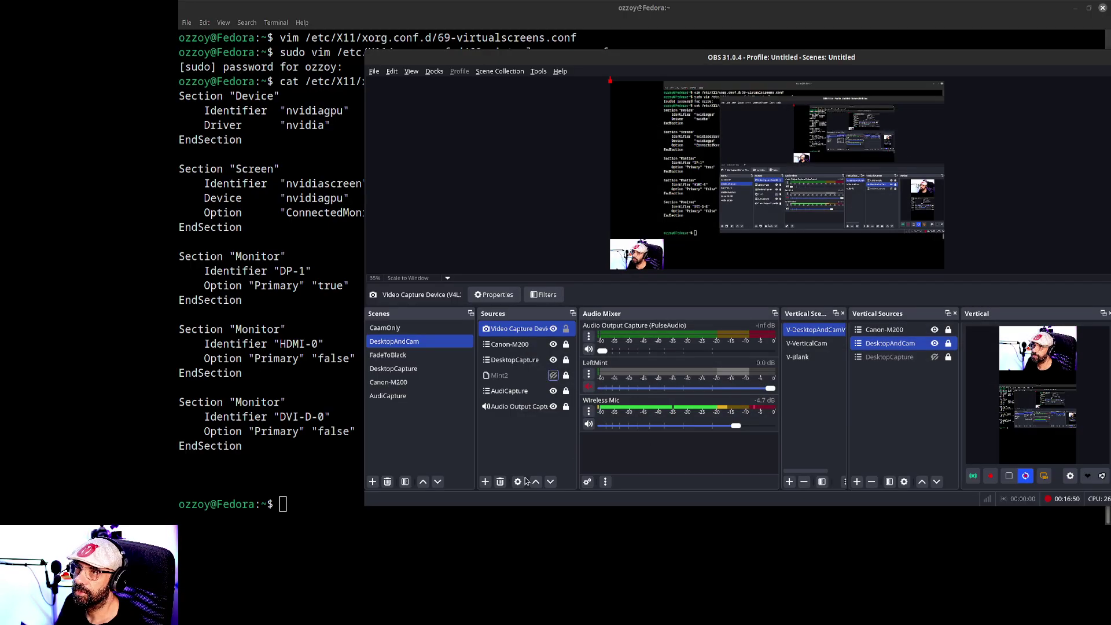
pyautogui.click(500, 482)
pyautogui.click(852, 280)
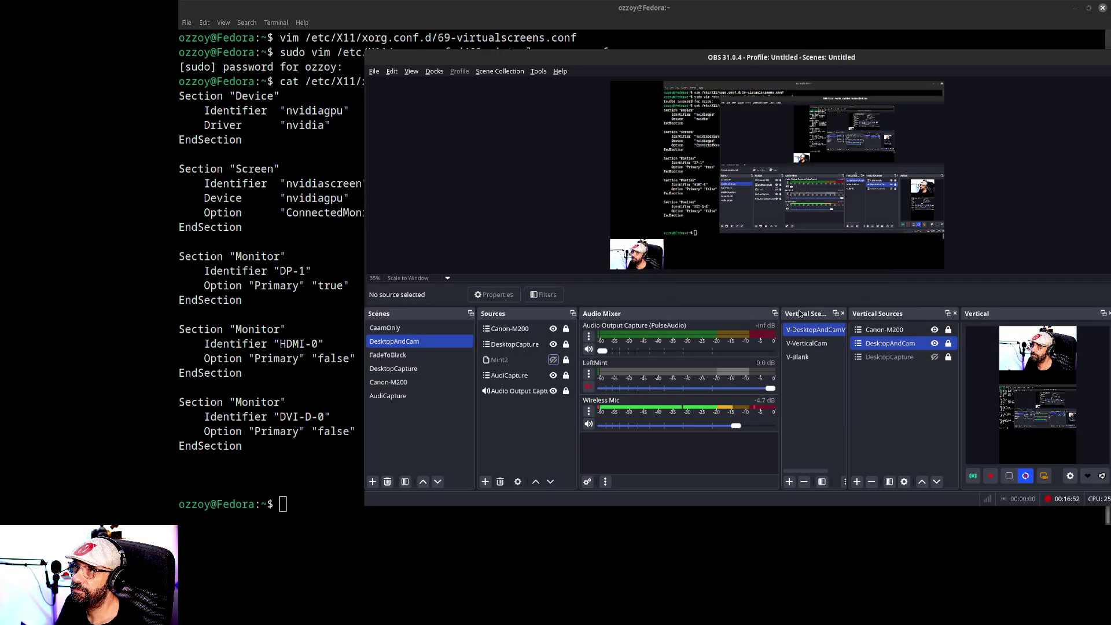
# Add a new Display Capture (XSHM) source to the DesktopAndCam scene, capturing the 1024x768 DVI-D-0 display.
pyautogui.click(485, 482)
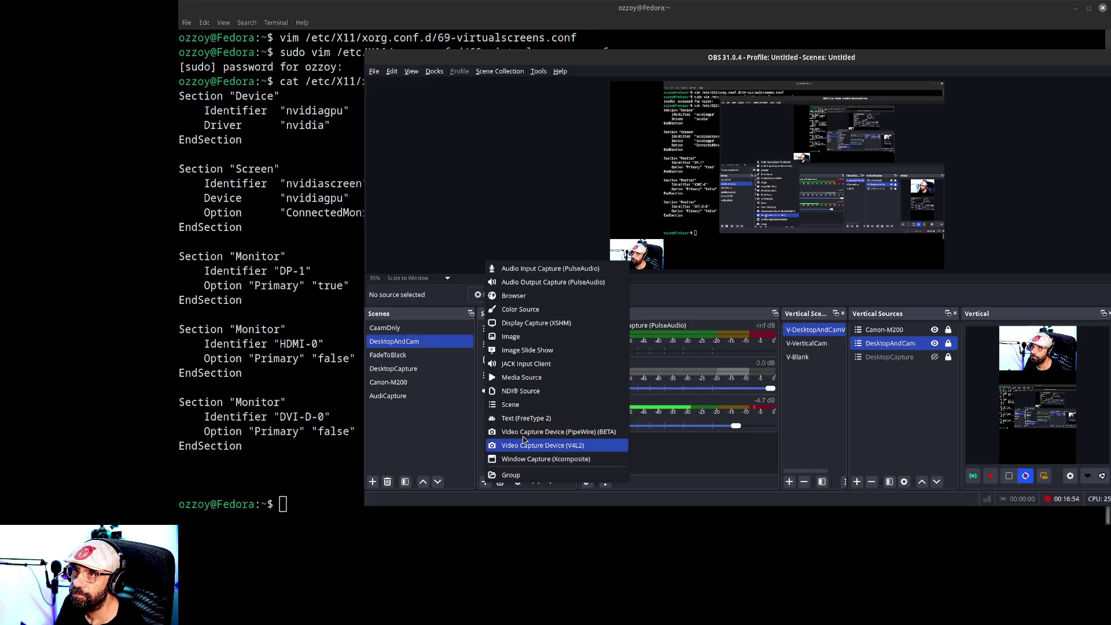
pyautogui.click(548, 322)
pyautogui.click(838, 328)
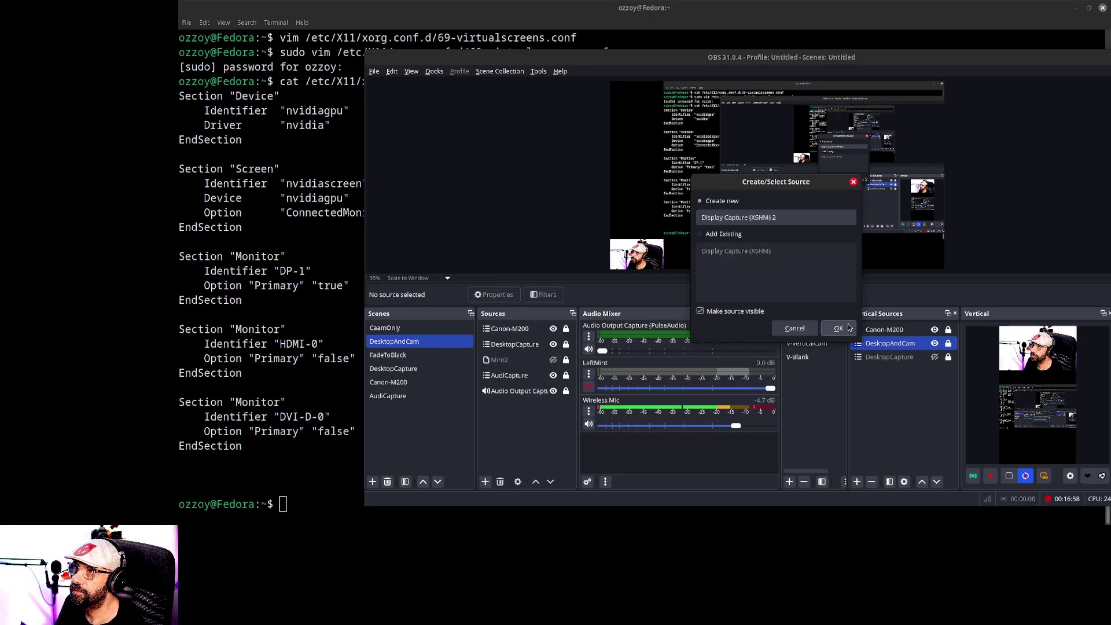
pyautogui.click(734, 271)
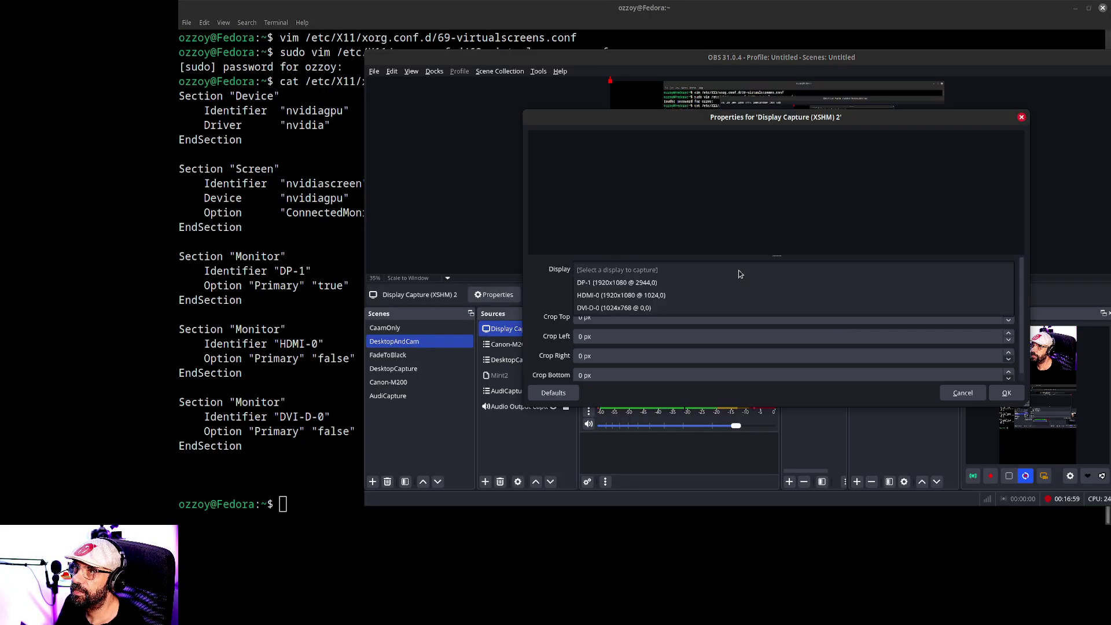
pyautogui.click(729, 305)
pyautogui.moveTo(931, 124)
pyautogui.mouseDown()
pyautogui.moveTo(675, 222)
pyautogui.moveTo(560, 226)
pyautogui.moveTo(629, 193)
pyautogui.moveTo(485, 185)
pyautogui.moveTo(1043, 220)
pyautogui.moveTo(753, 200)
pyautogui.moveTo(521, 173)
pyautogui.moveTo(509, 160)
pyautogui.moveTo(569, 176)
pyautogui.moveTo(564, 169)
pyautogui.moveTo(626, 199)
pyautogui.moveTo(612, 174)
pyautogui.moveTo(512, 144)
pyautogui.moveTo(804, 199)
pyautogui.moveTo(622, 228)
pyautogui.mouseUp()
pyautogui.moveTo(796, 228); pyautogui.dragTo(692, 150)
pyautogui.click(807, 426)
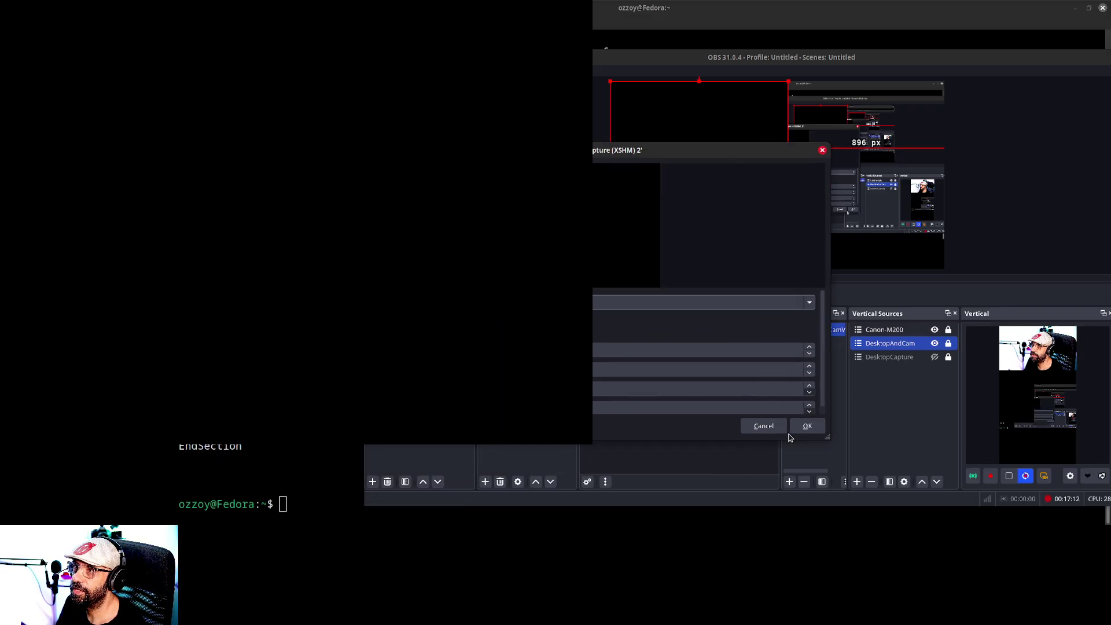
# Remove the Display Capture (XSHM) 2 source from the DesktopAndCam scene and switch back to the terminal.
pyautogui.click(500, 482)
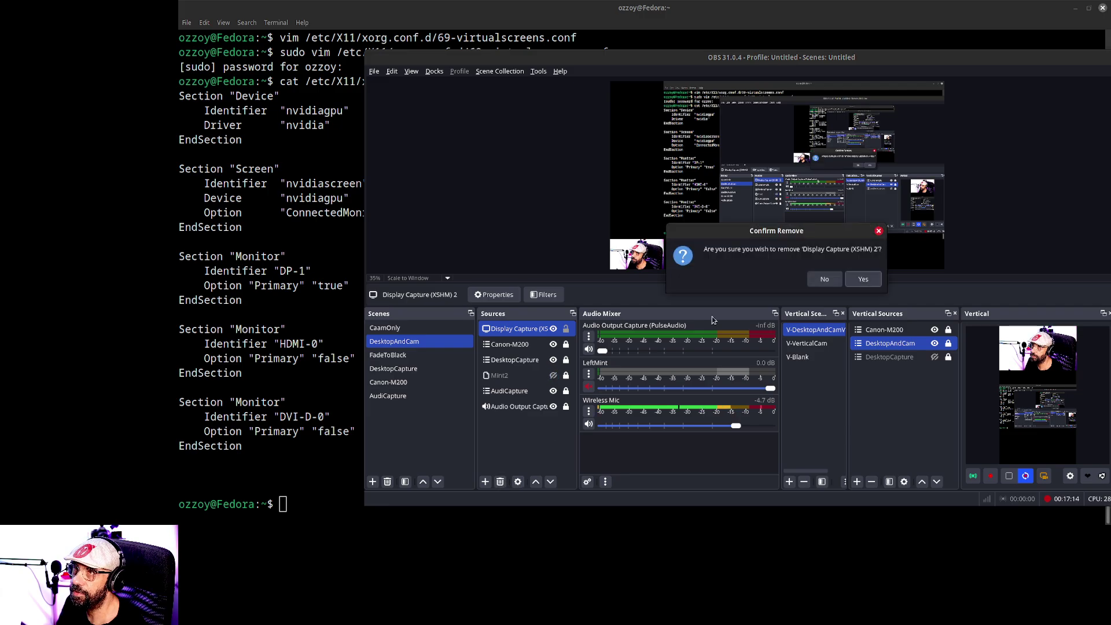
pyautogui.click(863, 282)
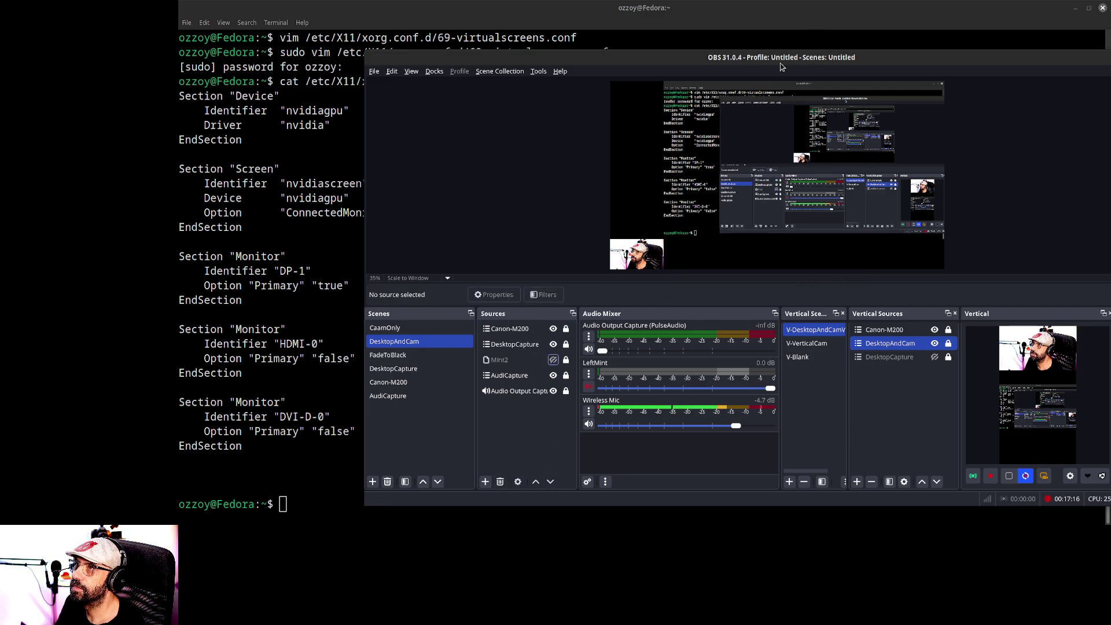
pyautogui.hotkey('alt', 'Tab')
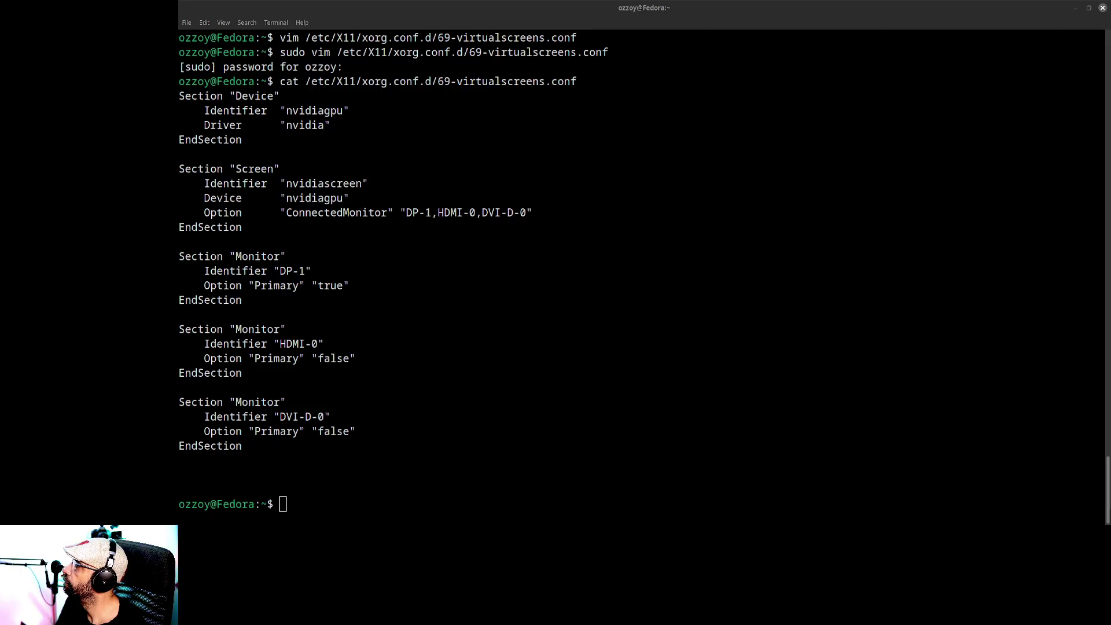